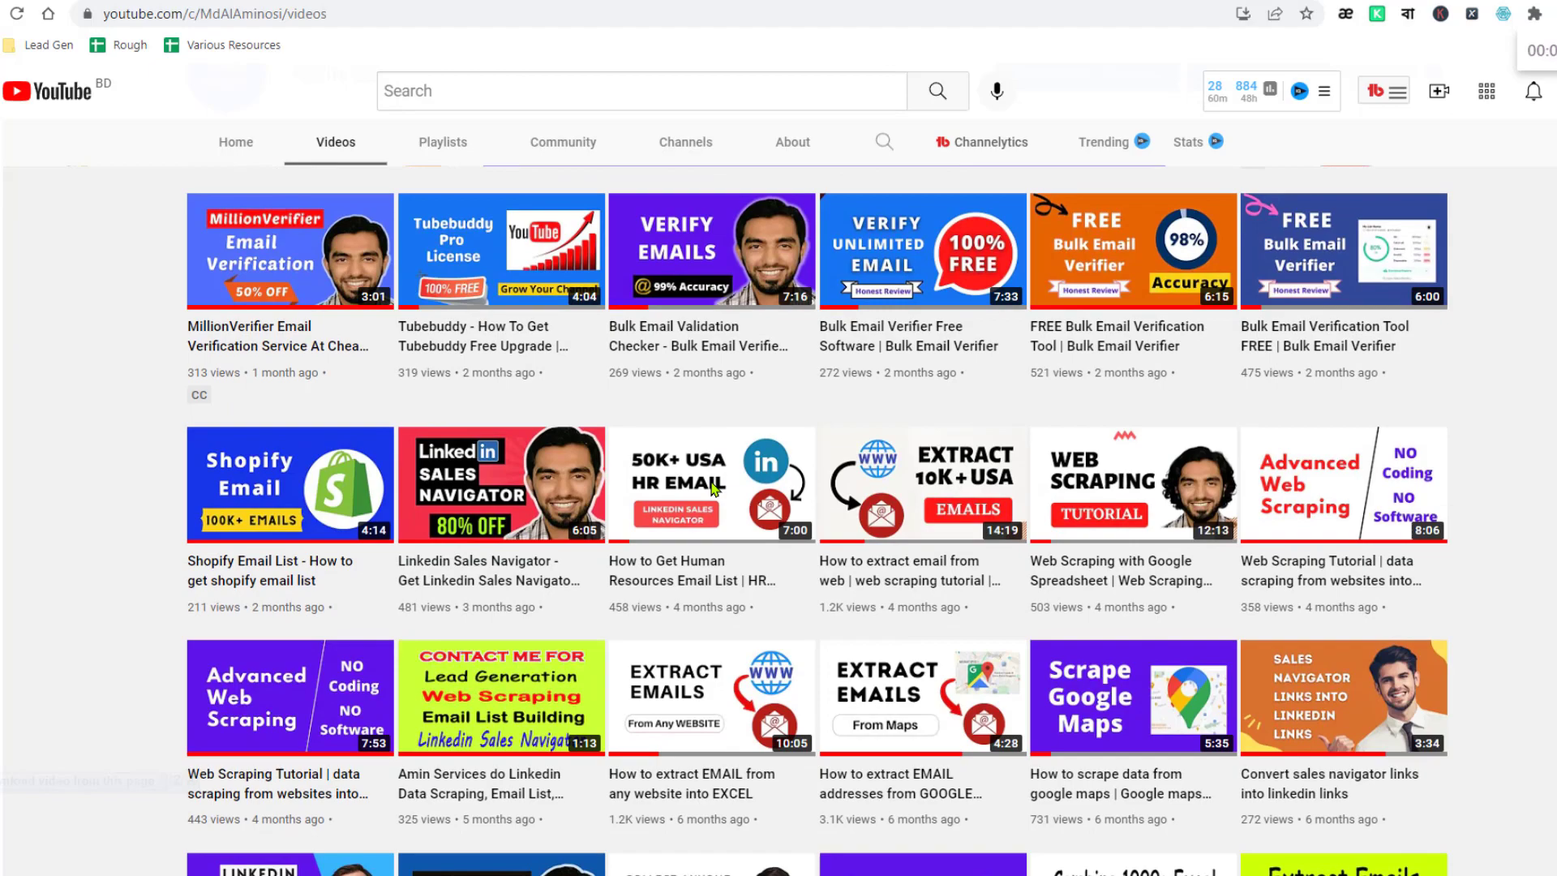
Look through the YouTube channel's video list for web scraping tutorials, checking the Web Scraper extension's Chrome Web Store page in between
scroll(711, 493, "down", 4)
scroll(711, 493, "down", 4)
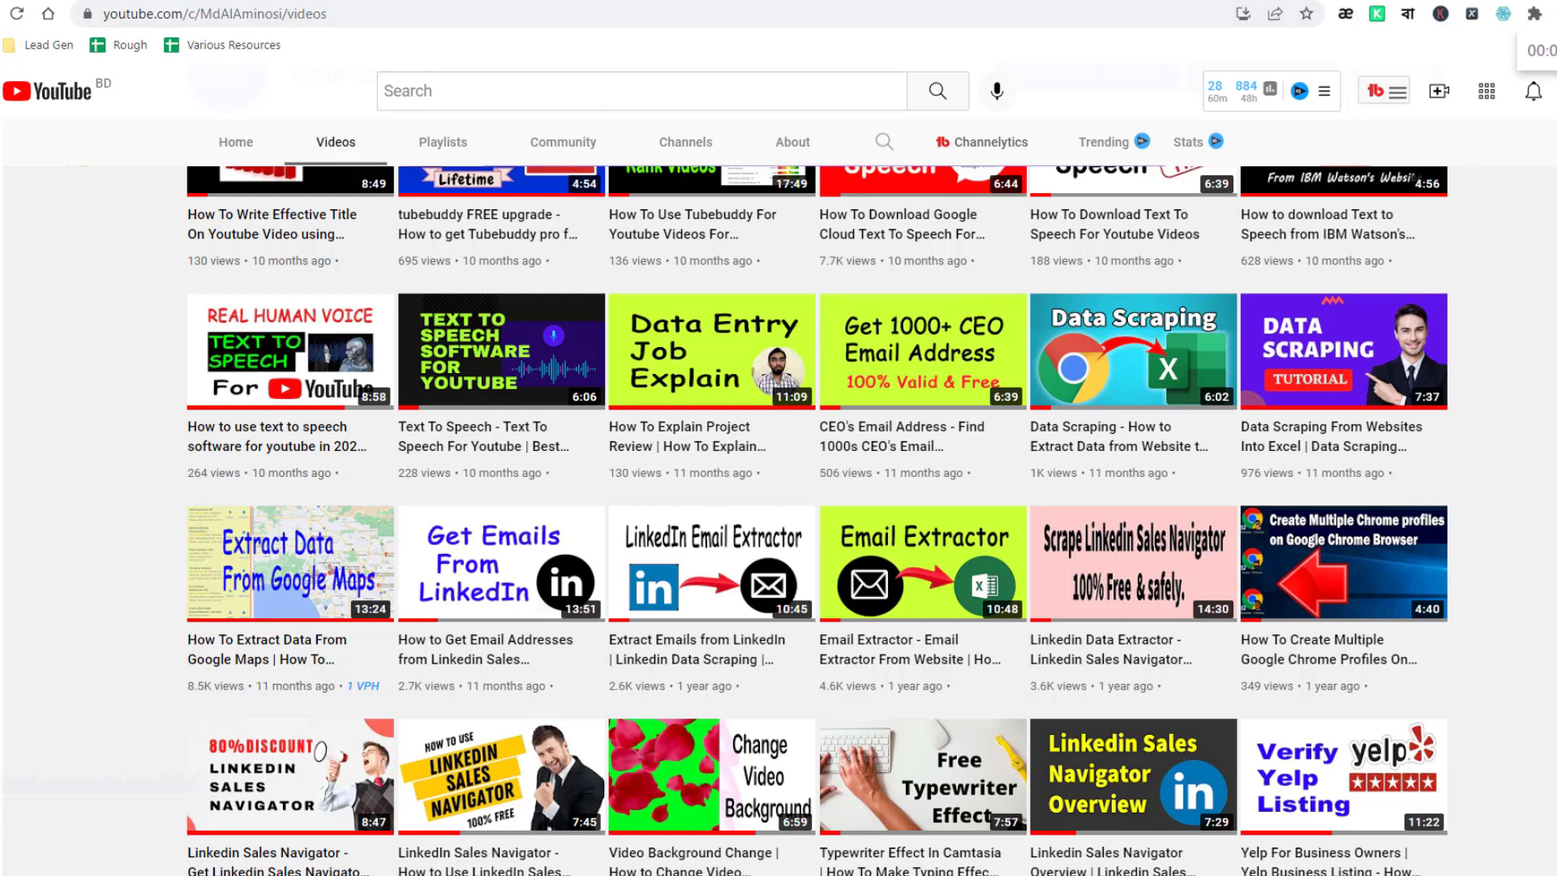
left_click(560, 4)
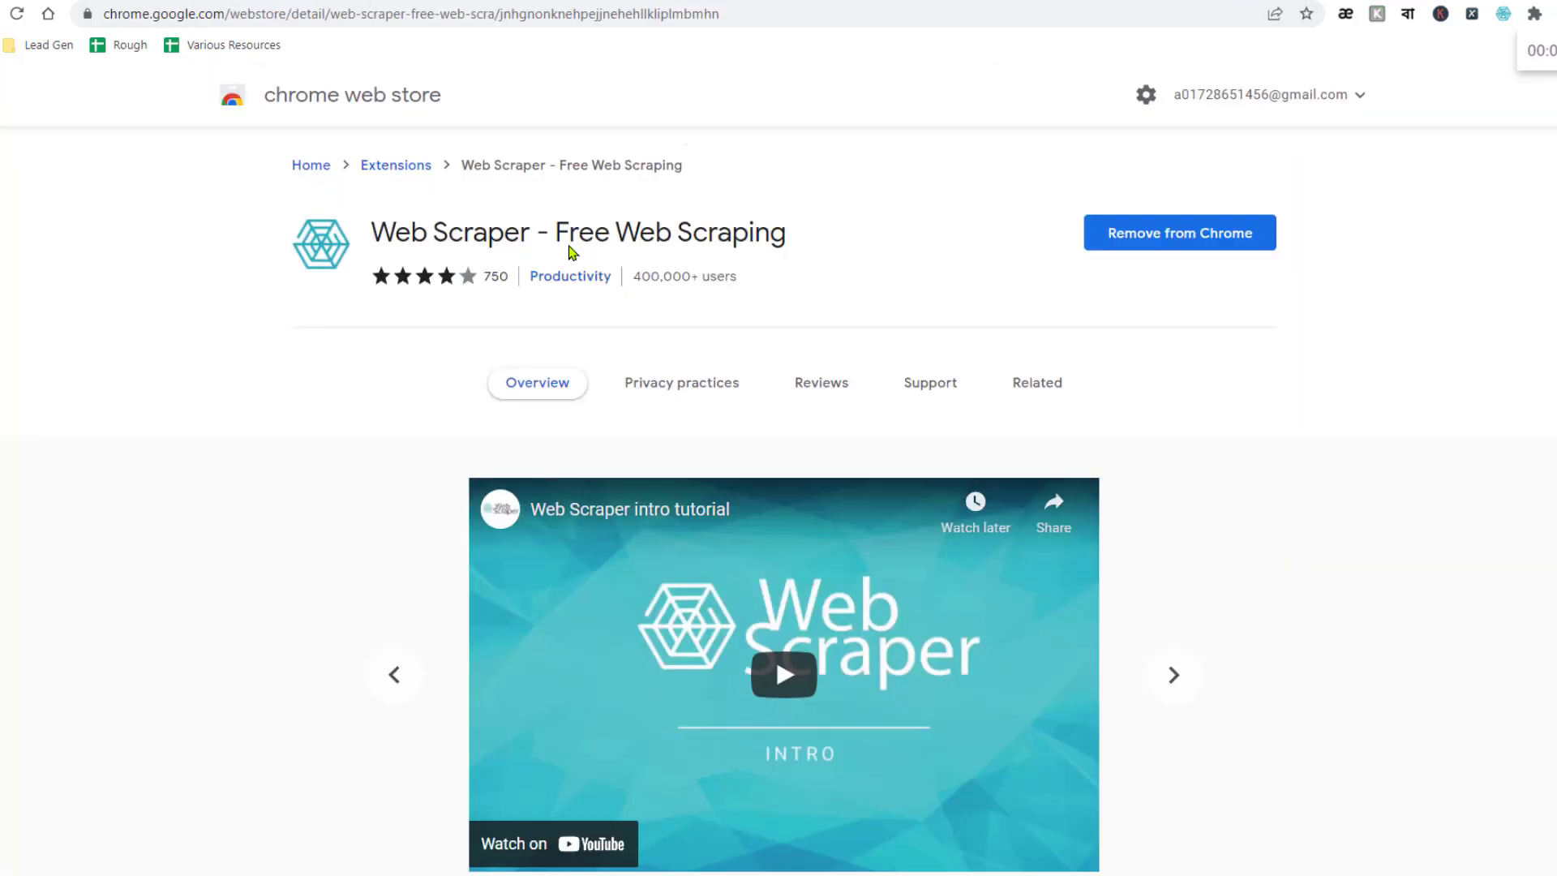
key("ctrl+Tab")
scroll(842, 570, "down", 10)
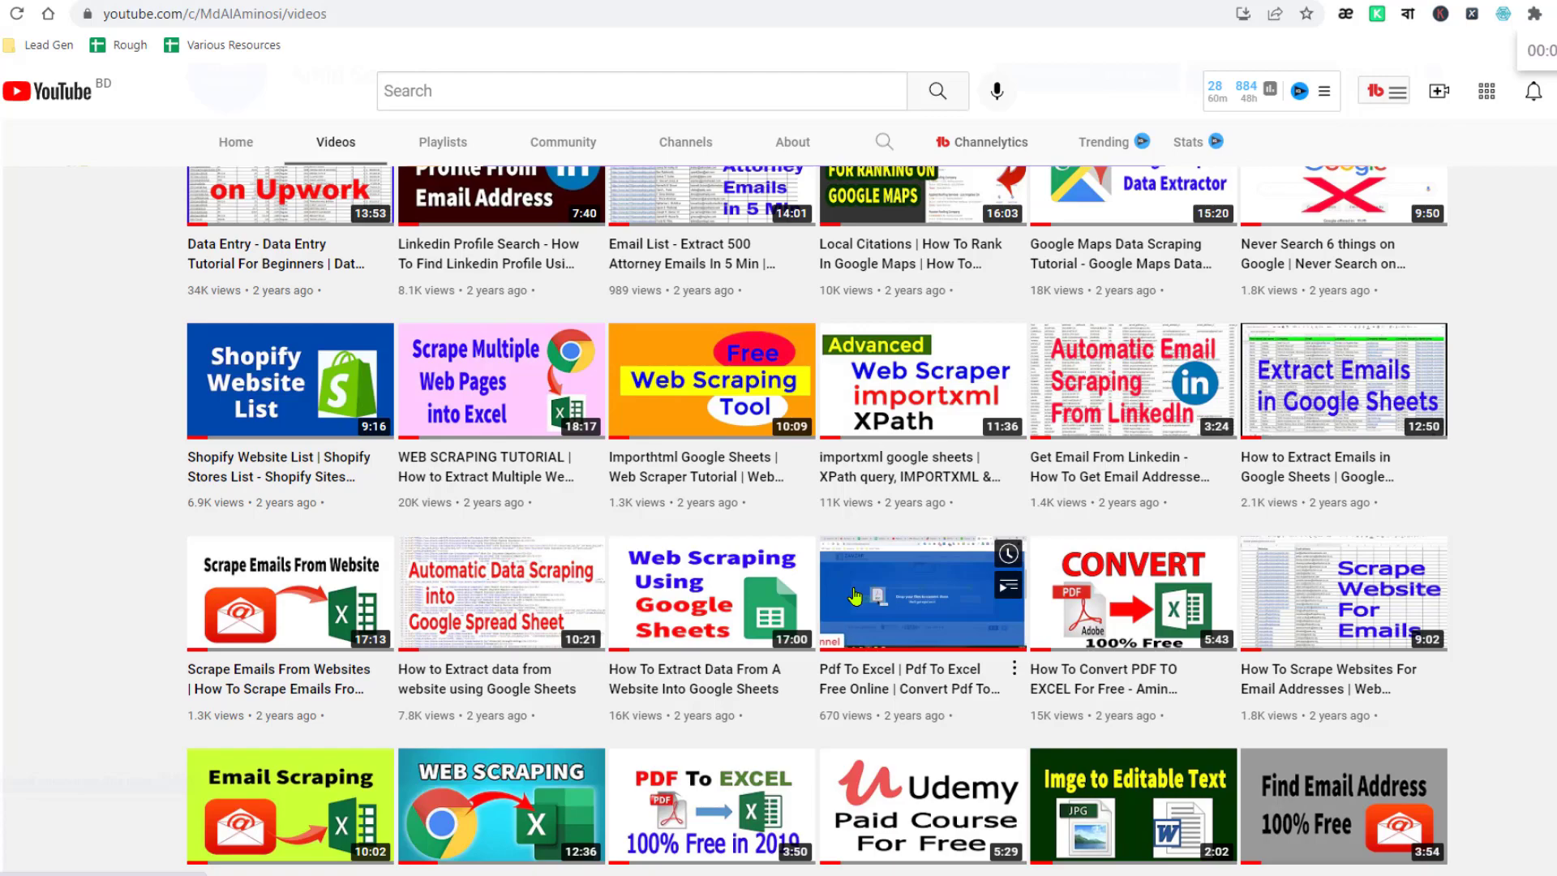
scroll(803, 600, "down", 2)
scroll(803, 618, "down", 2)
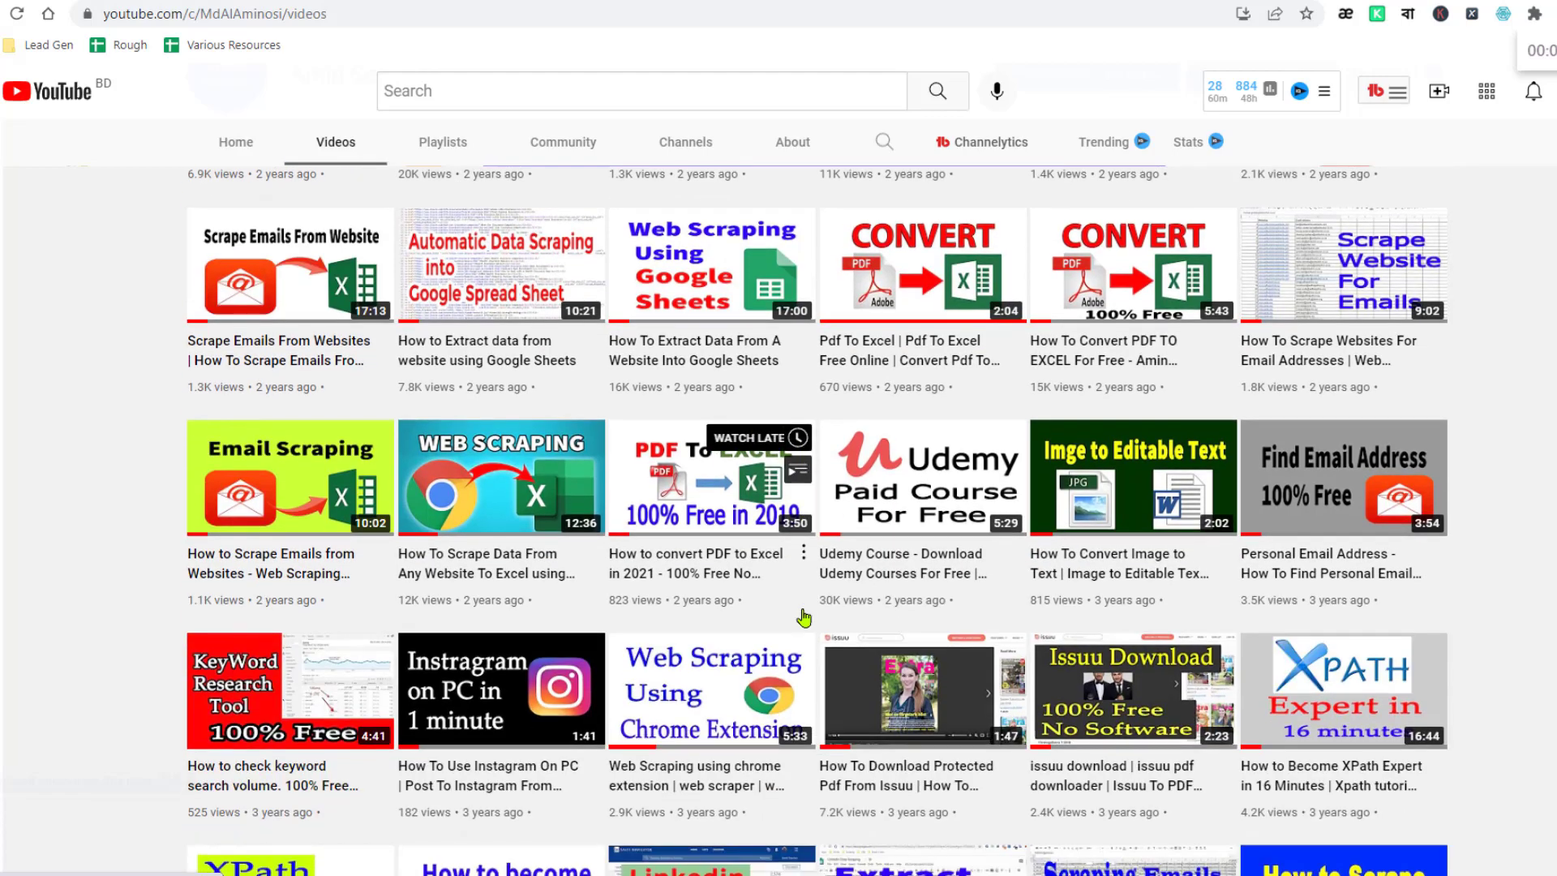
scroll(796, 620, "down", 4)
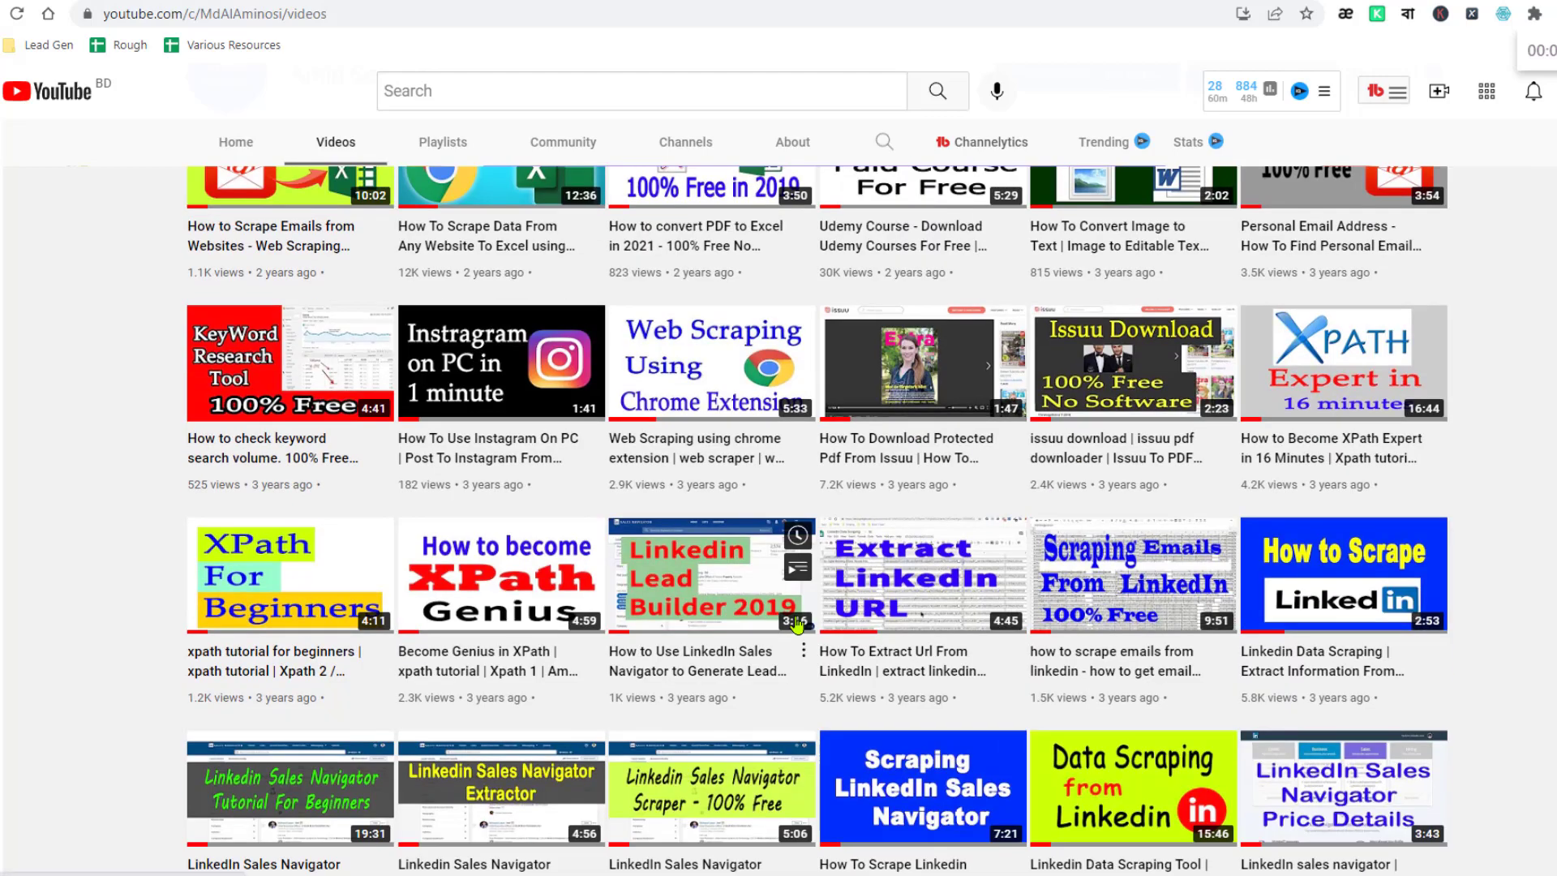
scroll(791, 632, "down", 8)
scroll(791, 639, "down", 2)
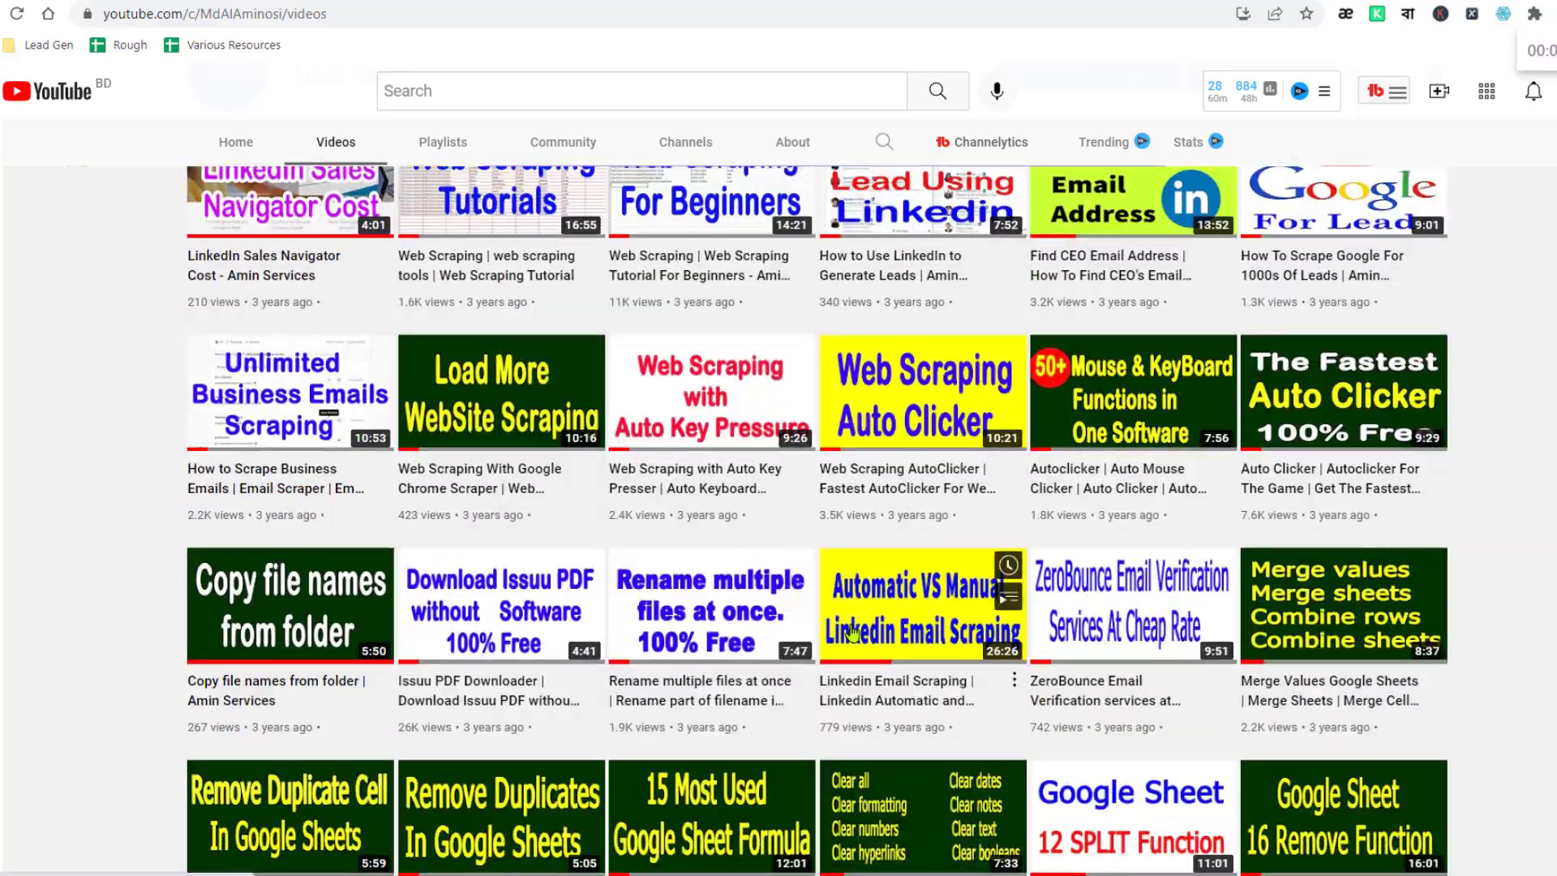
scroll(884, 604, "up", 10)
scroll(891, 572, "up", 15)
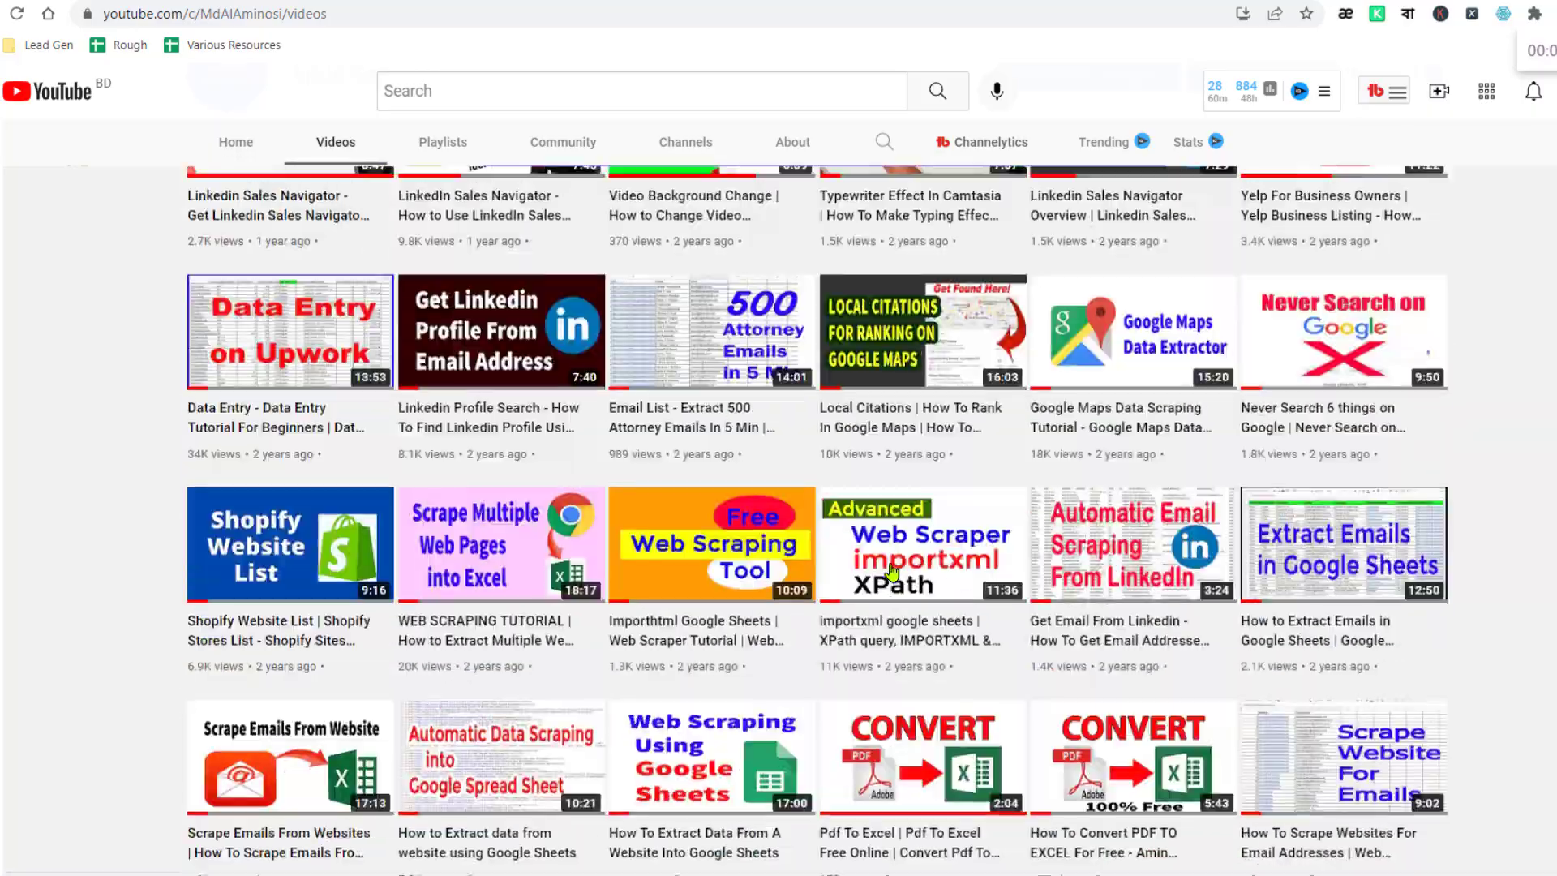
scroll(892, 572, "up", 15)
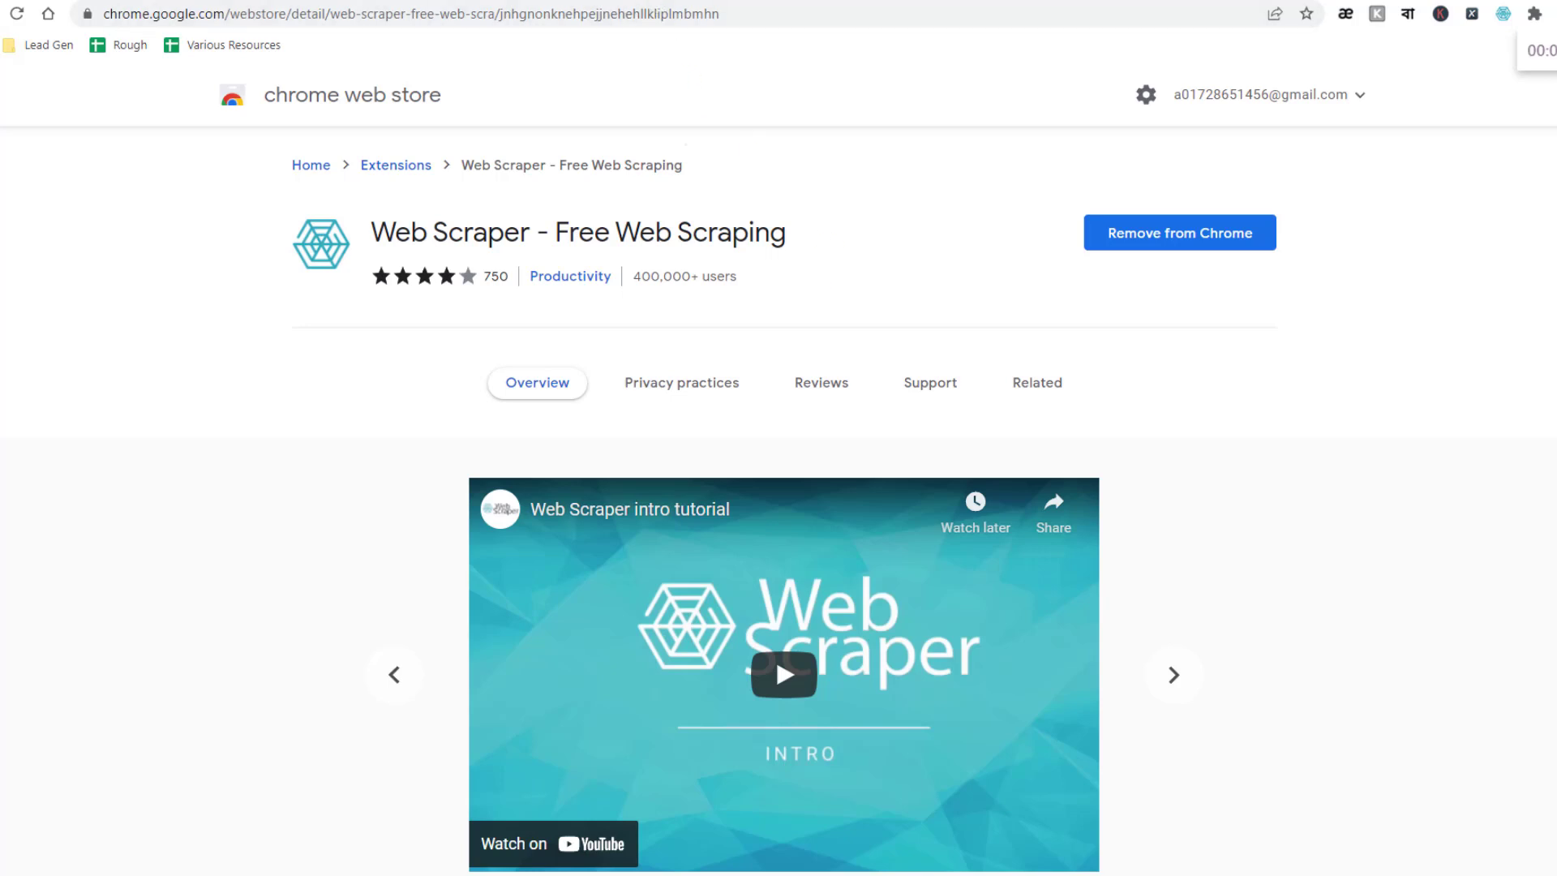
Switch to the webscraper.io e-commerce test site and open the Web Scraper extension in the browser's developer tools
key("ctrl+Tab")
left_click(617, 14)
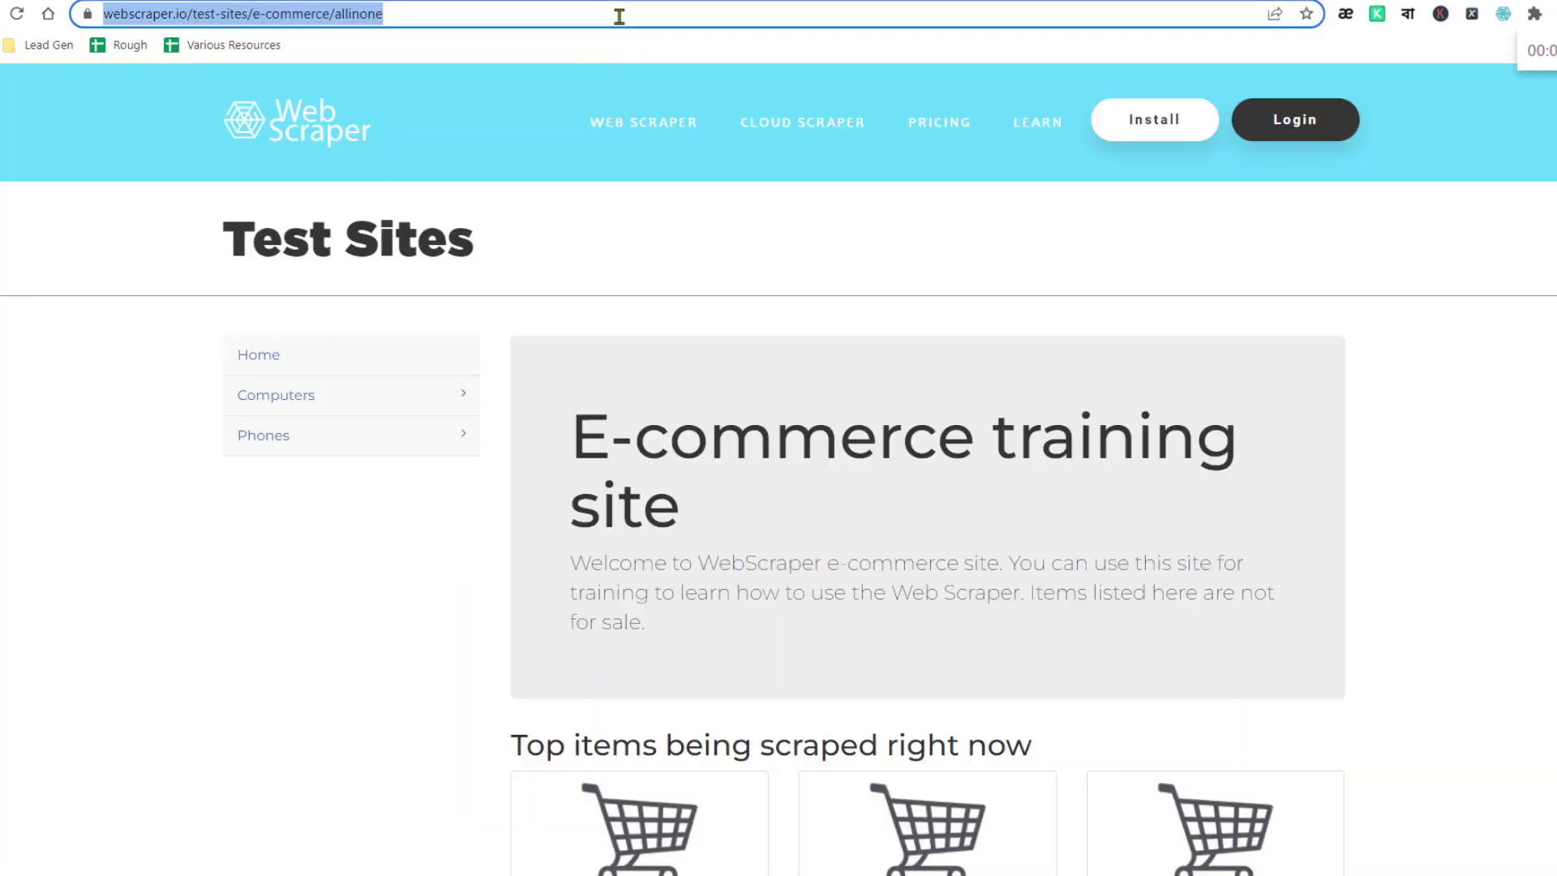
left_click(301, 531)
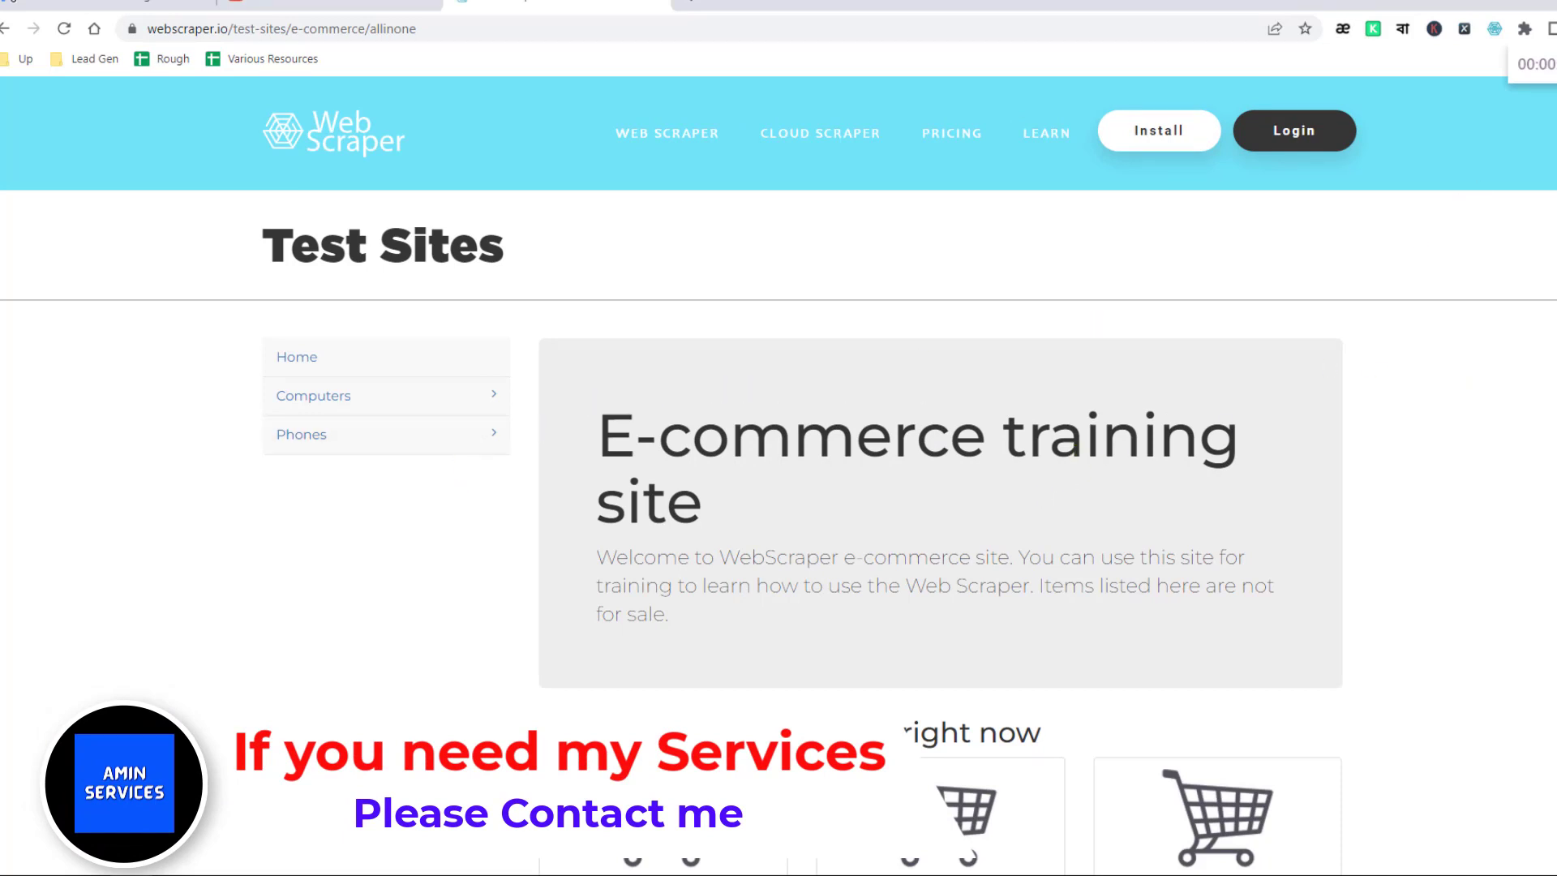
right_click(317, 563)
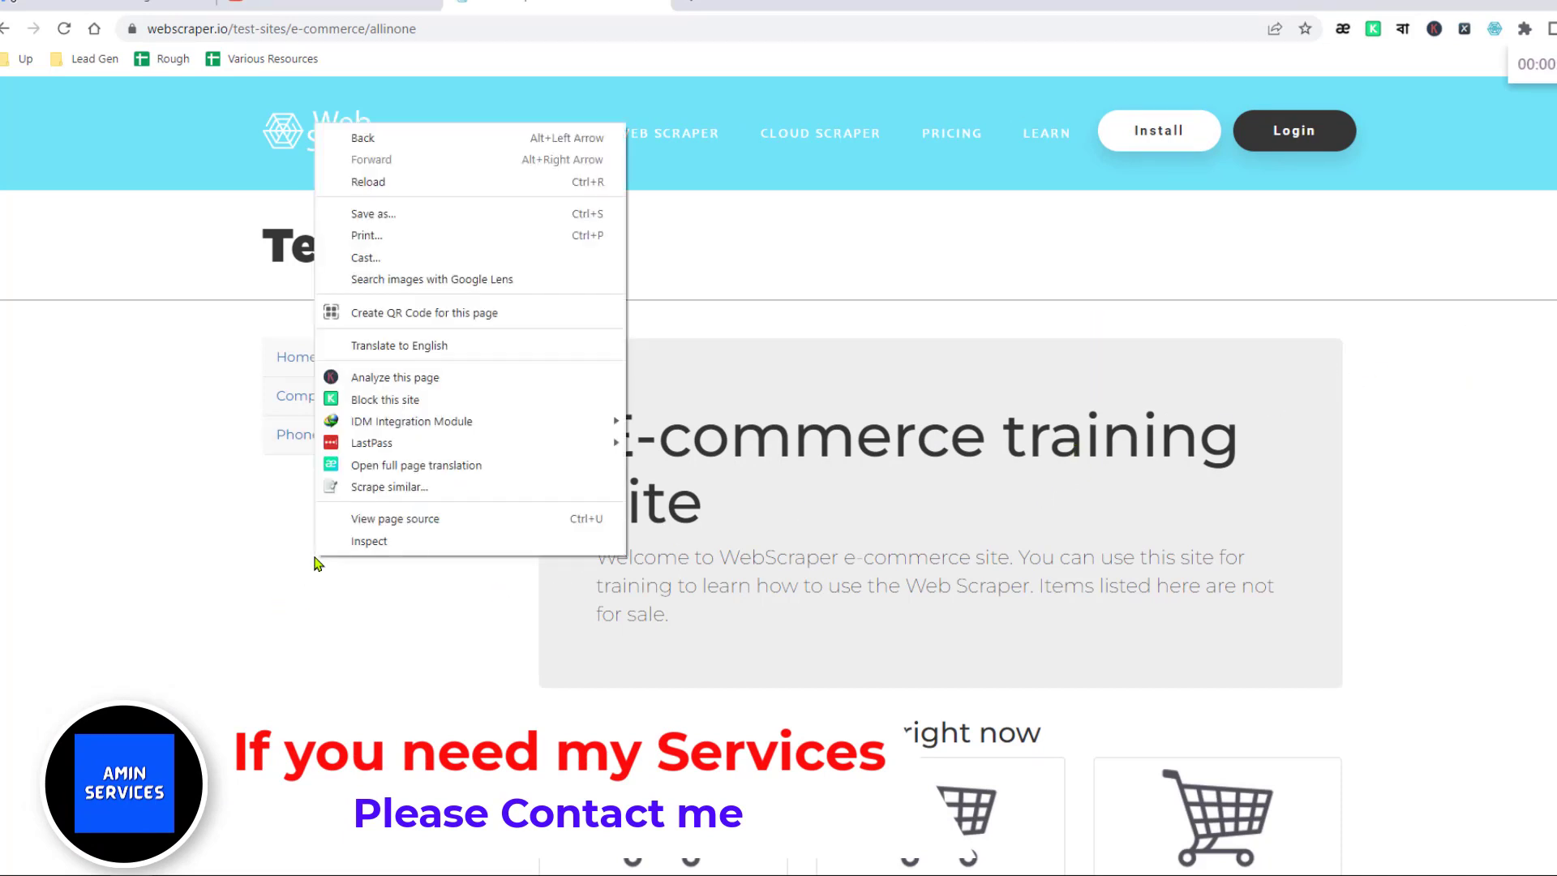
left_click(408, 546)
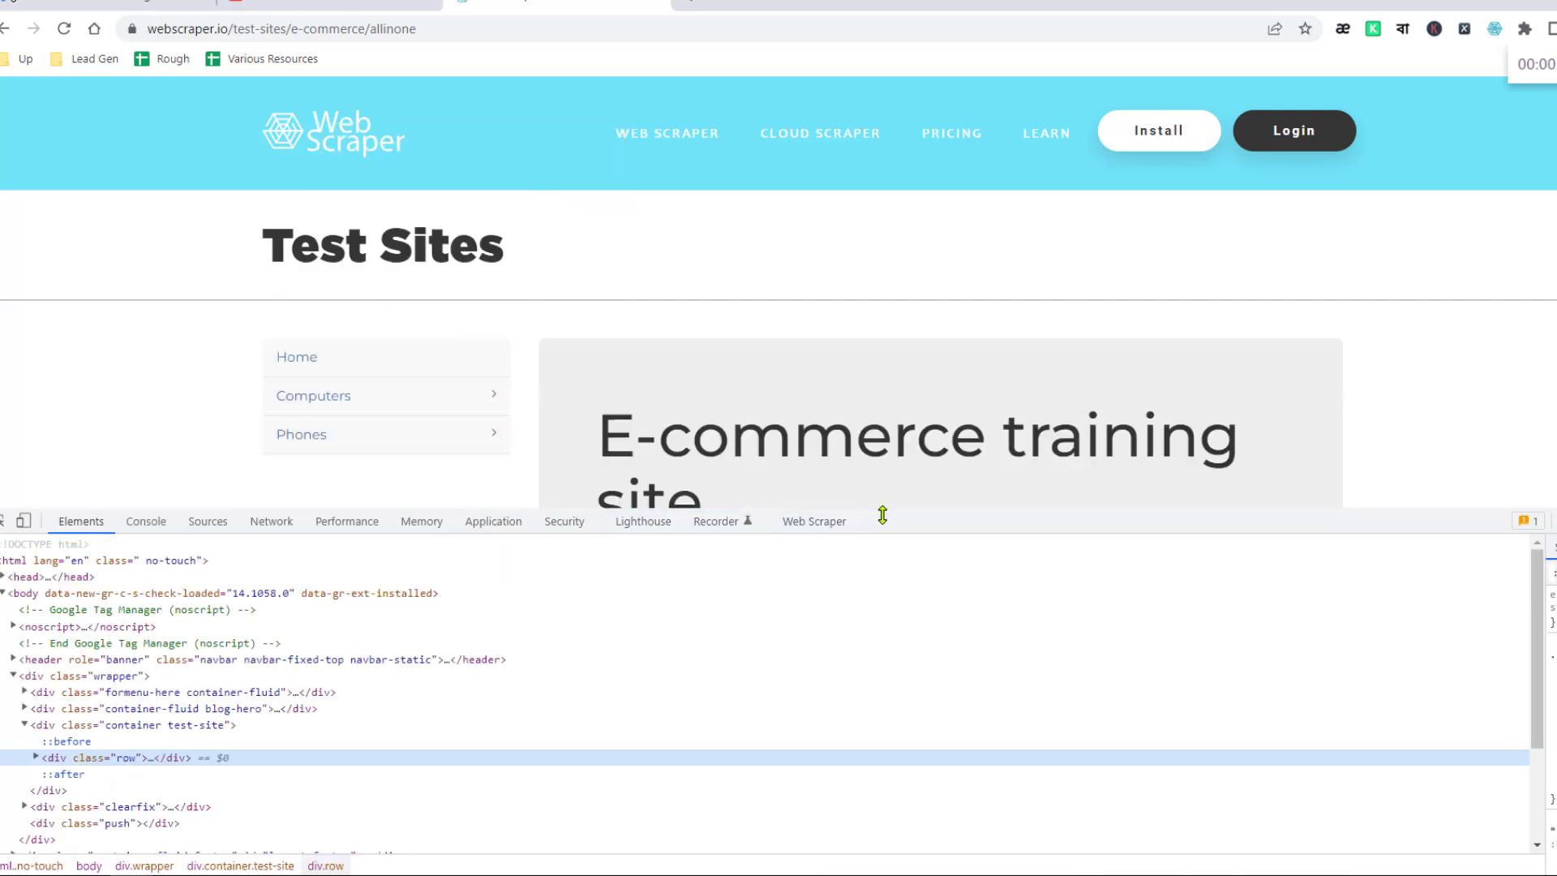
left_click(829, 526)
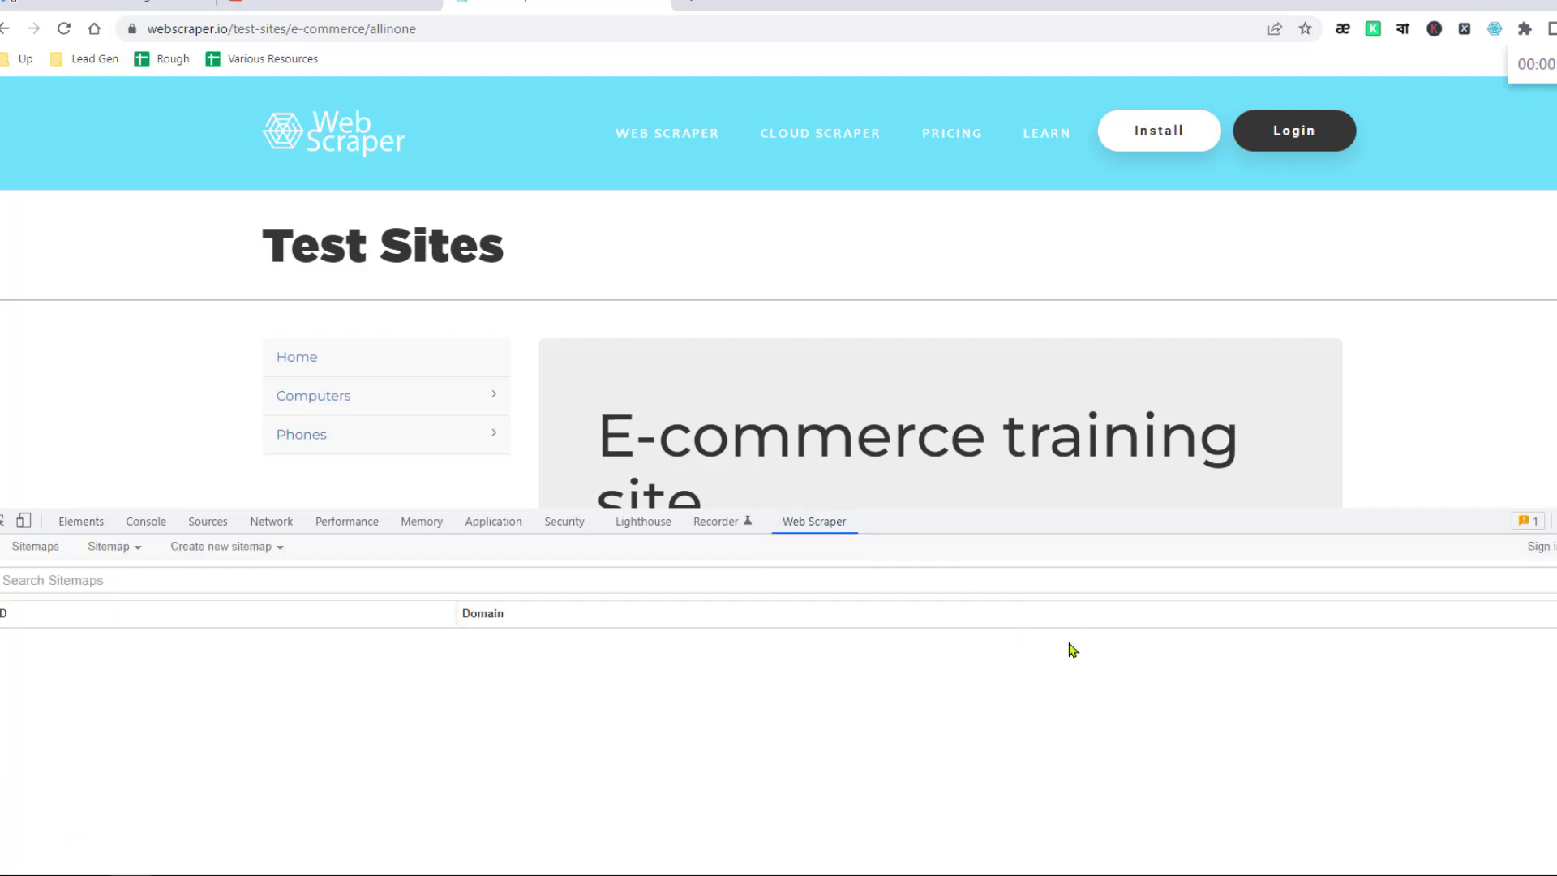
left_click(248, 555)
left_click(246, 579)
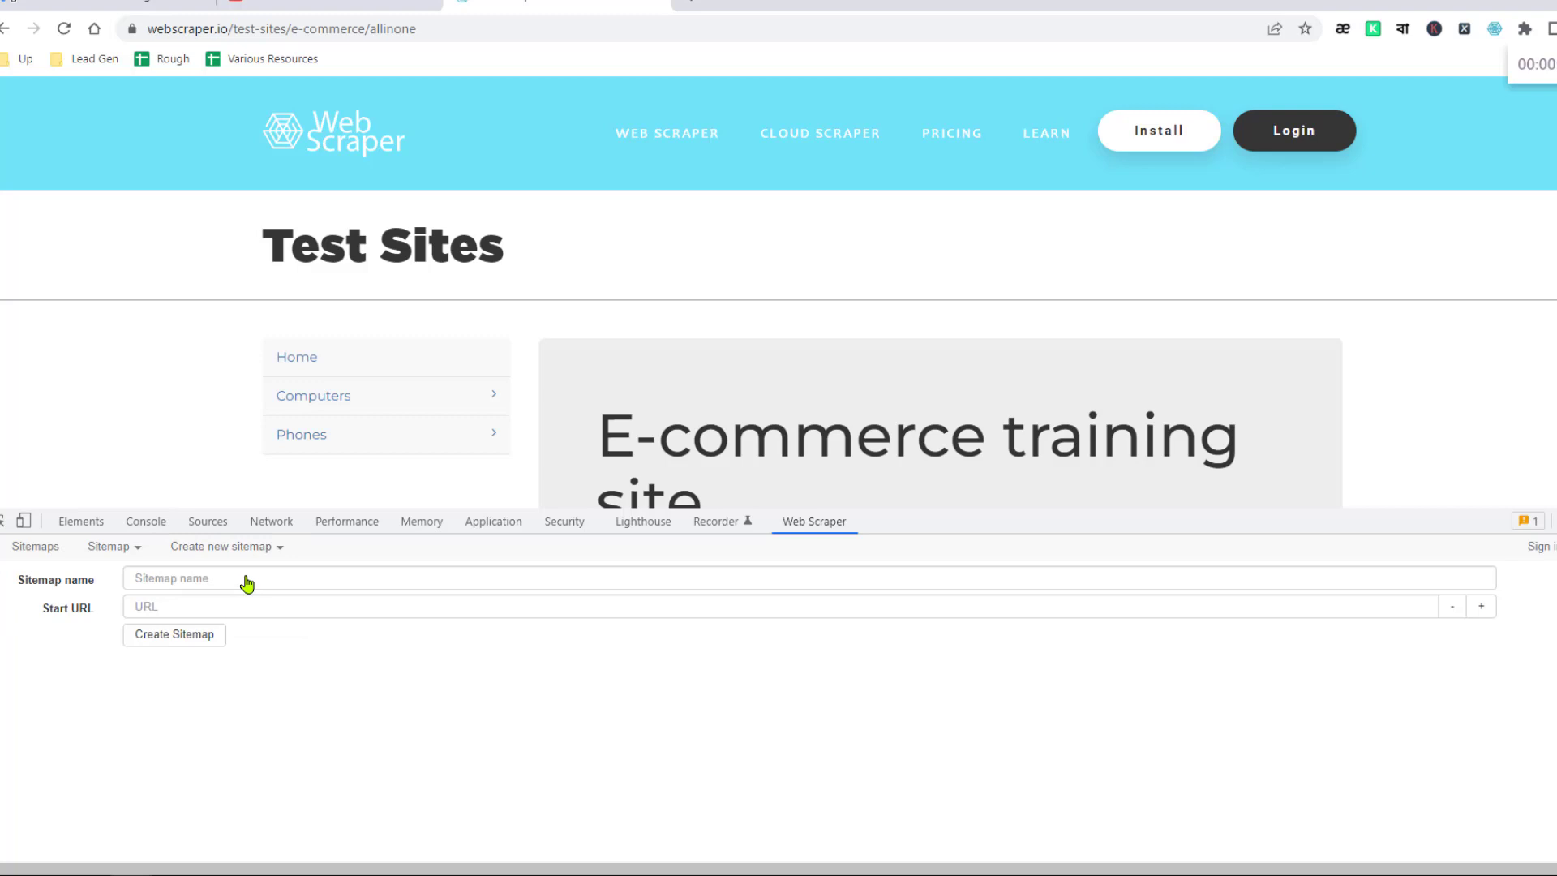
left_click(398, 579)
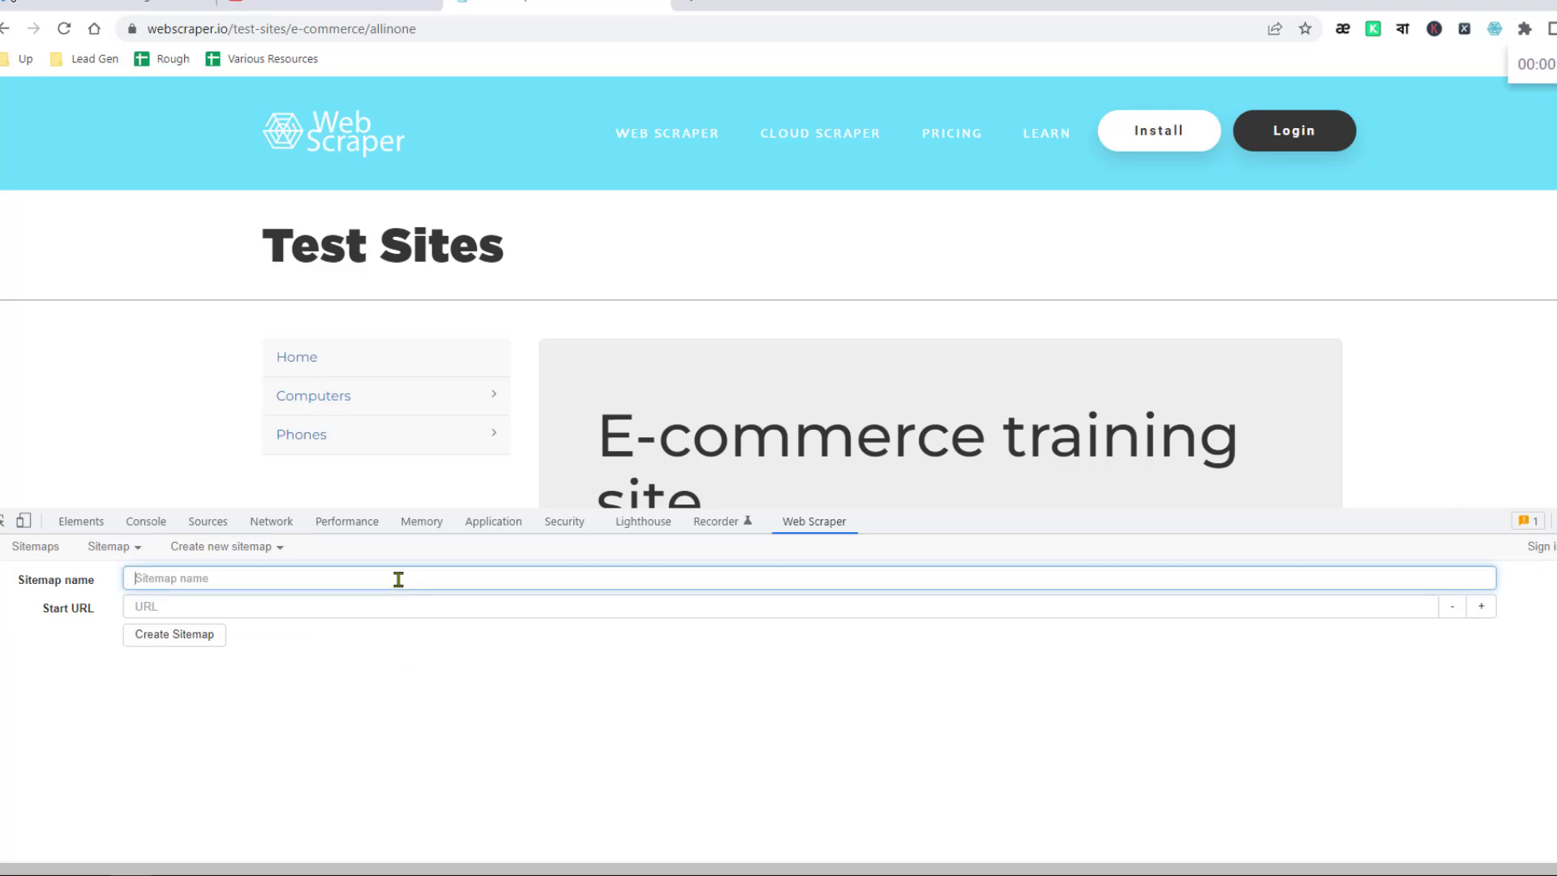
type("ecom")
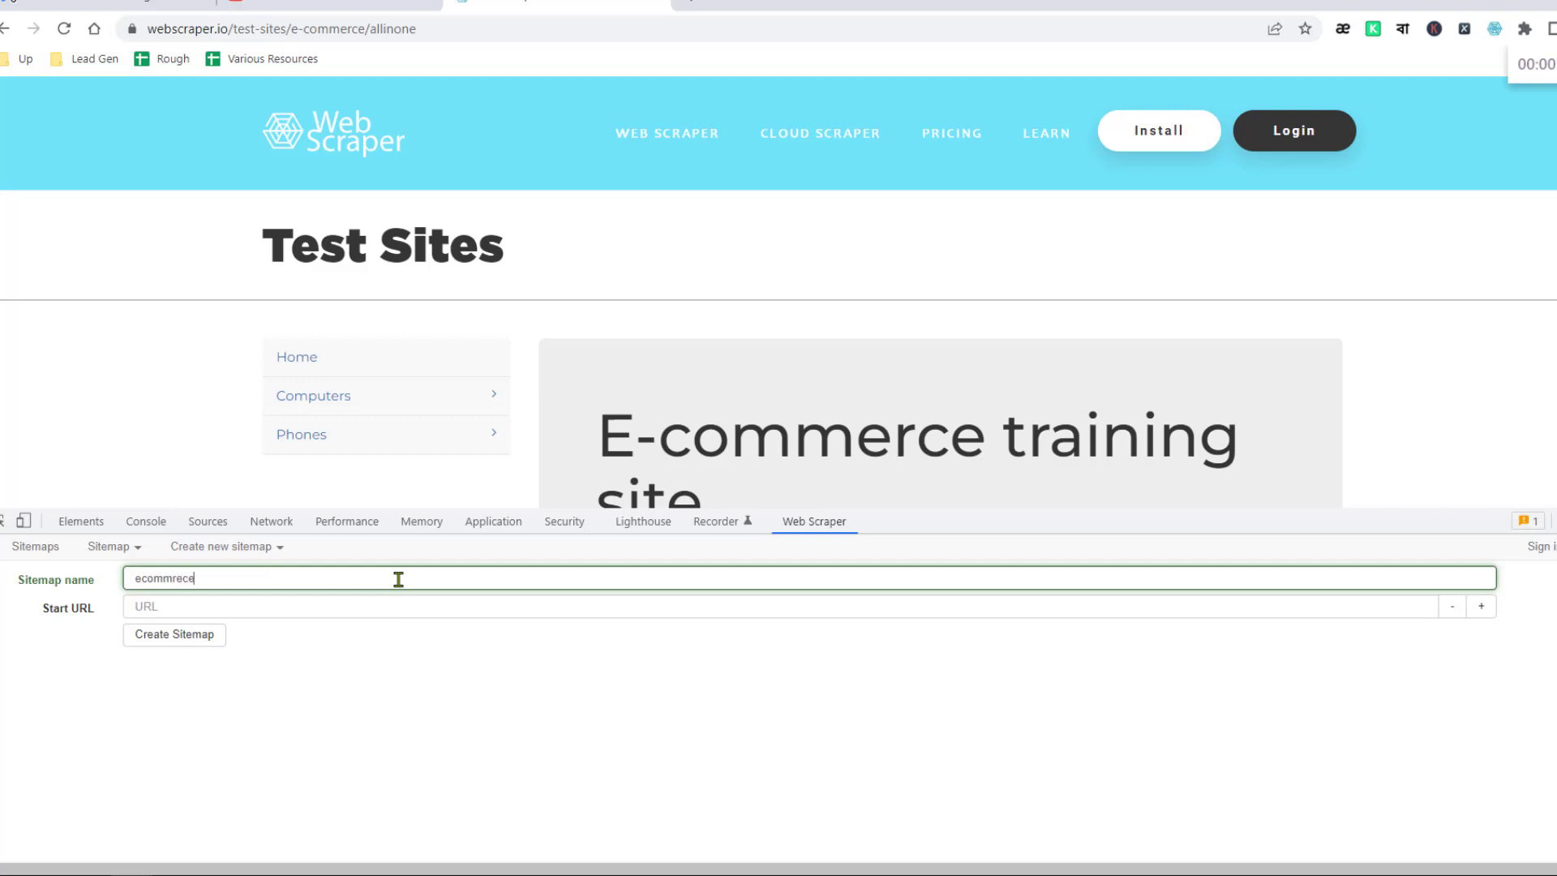
type("mrece")
left_click(708, 17)
key("ctrl+c")
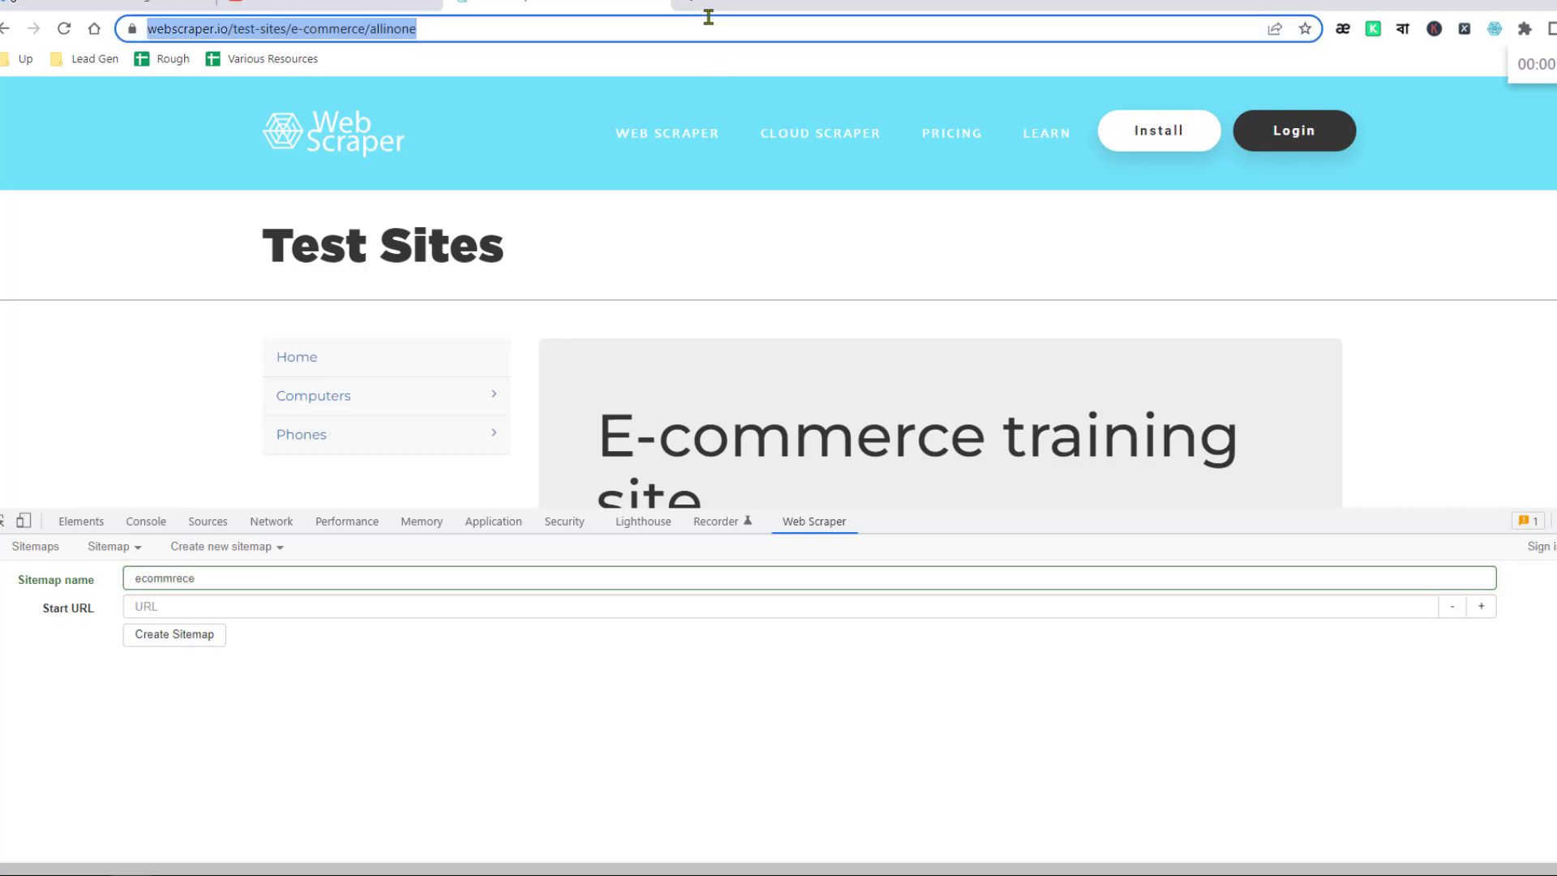
left_click(577, 596)
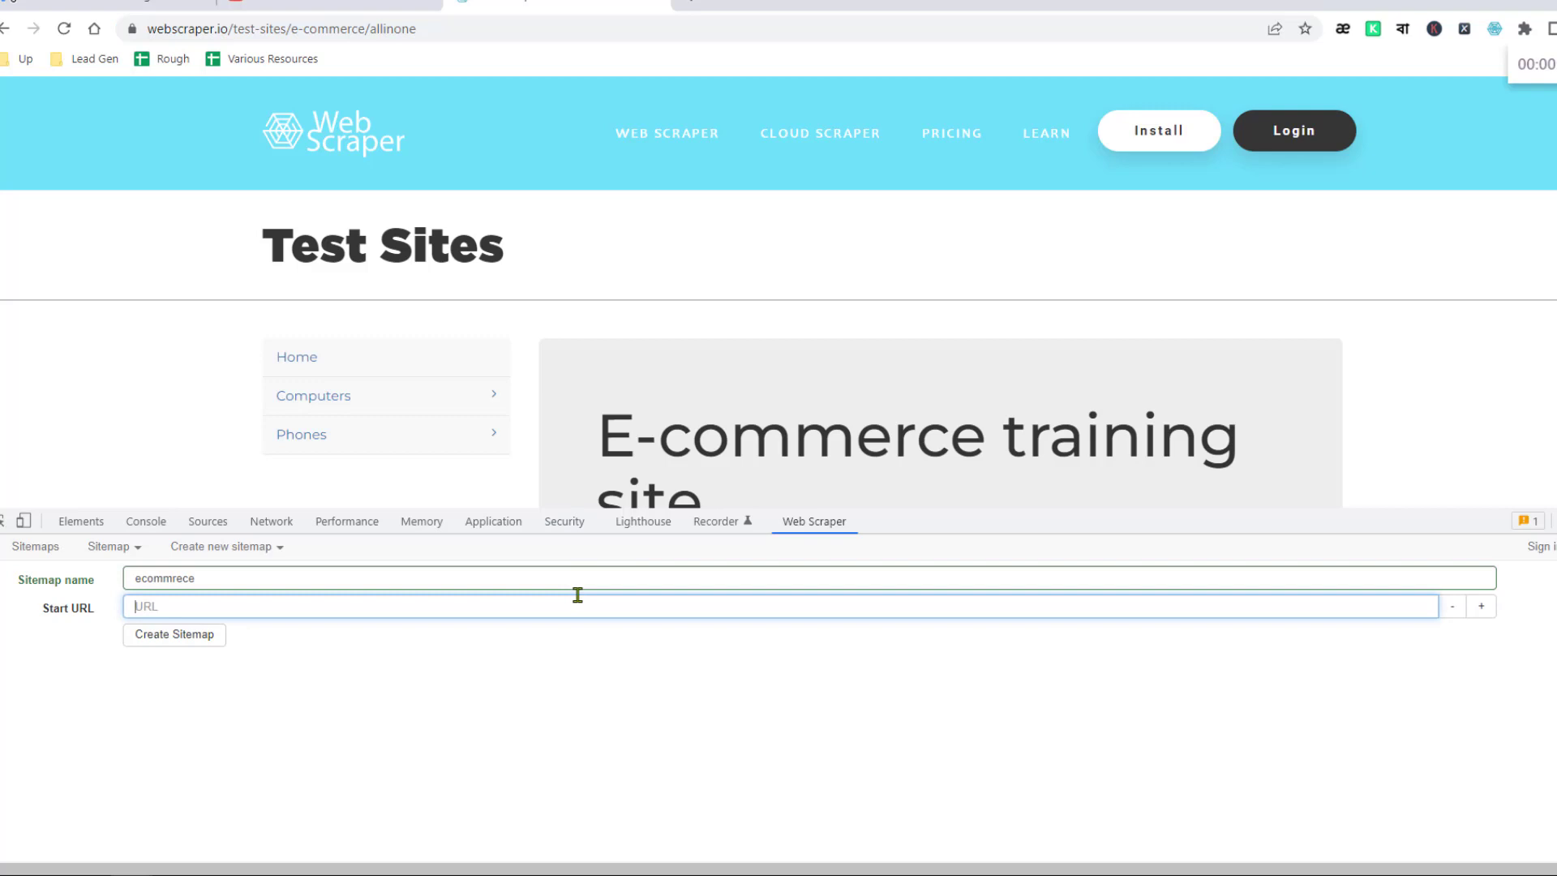
key("ctrl+v")
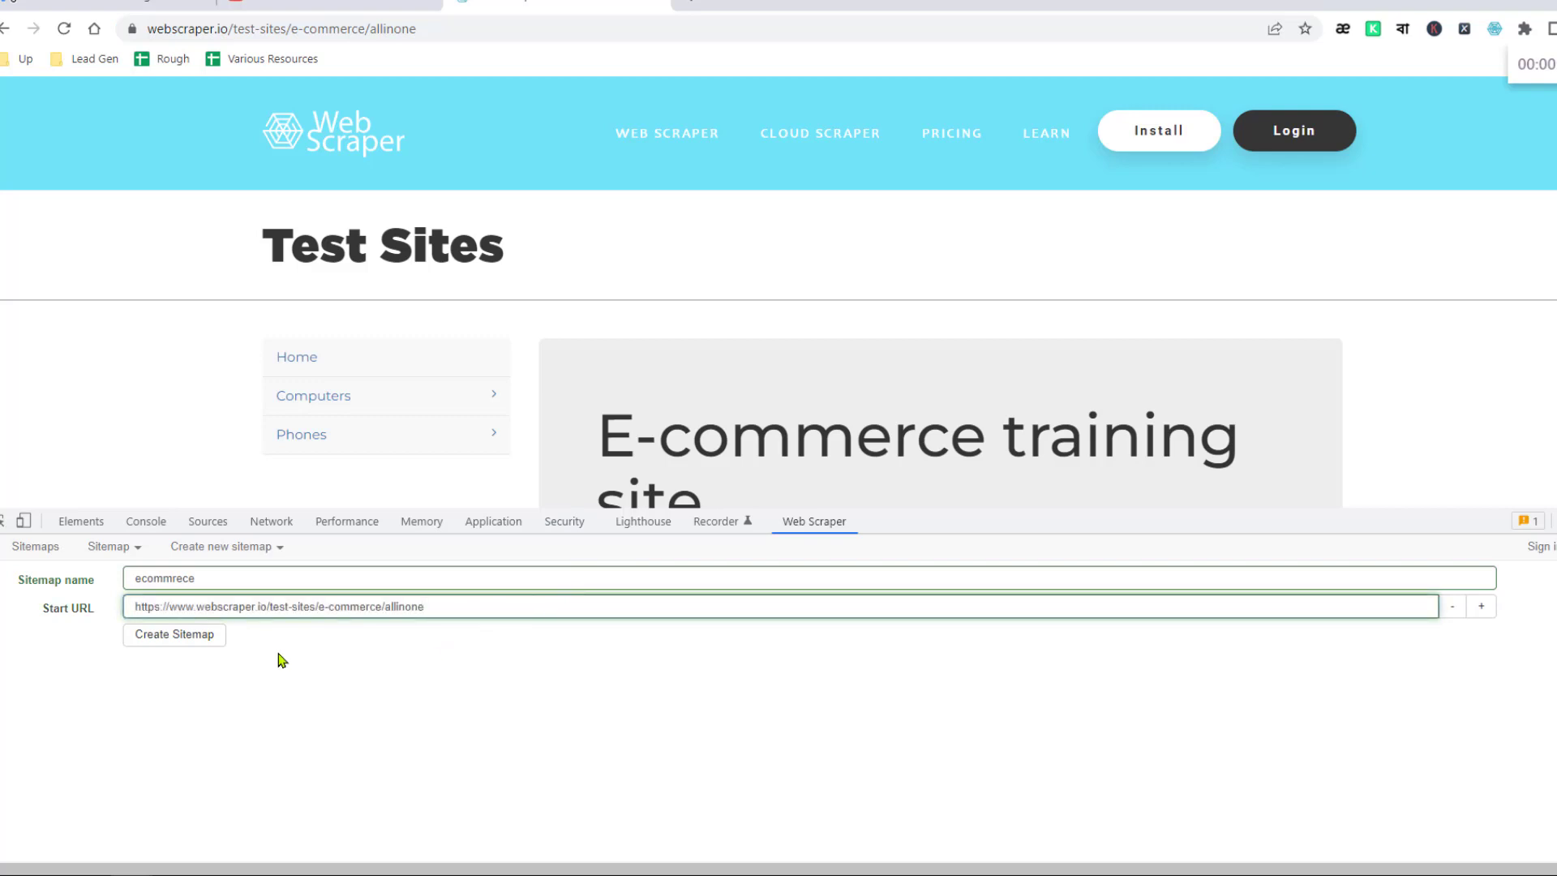
left_click(187, 643)
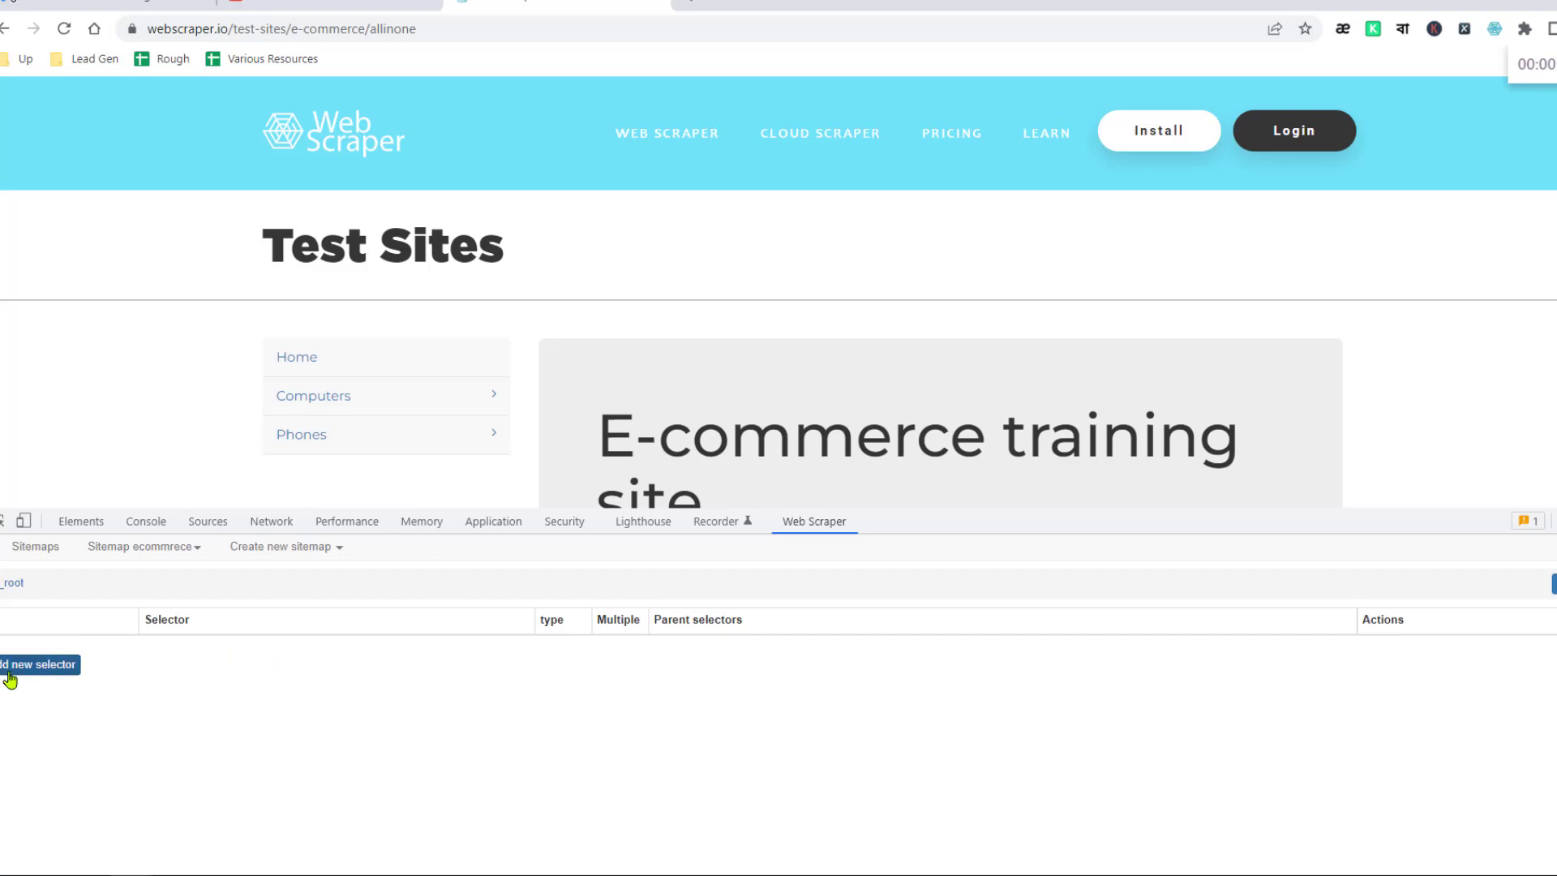
Add a new selector under _root with the ID "category" and the type Link
left_click(52, 670)
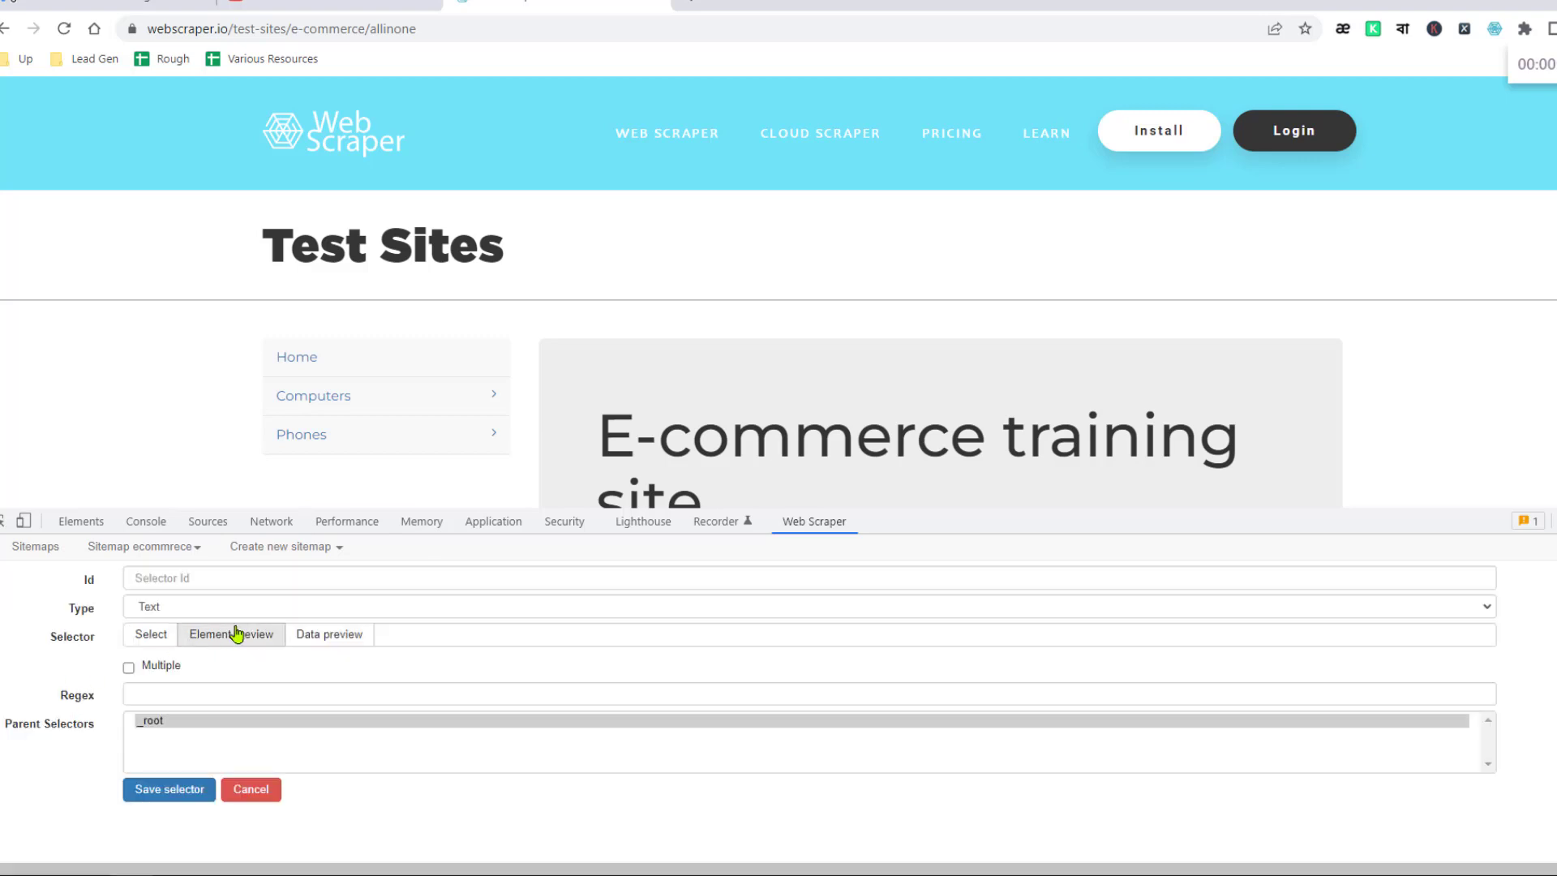
left_click(297, 577)
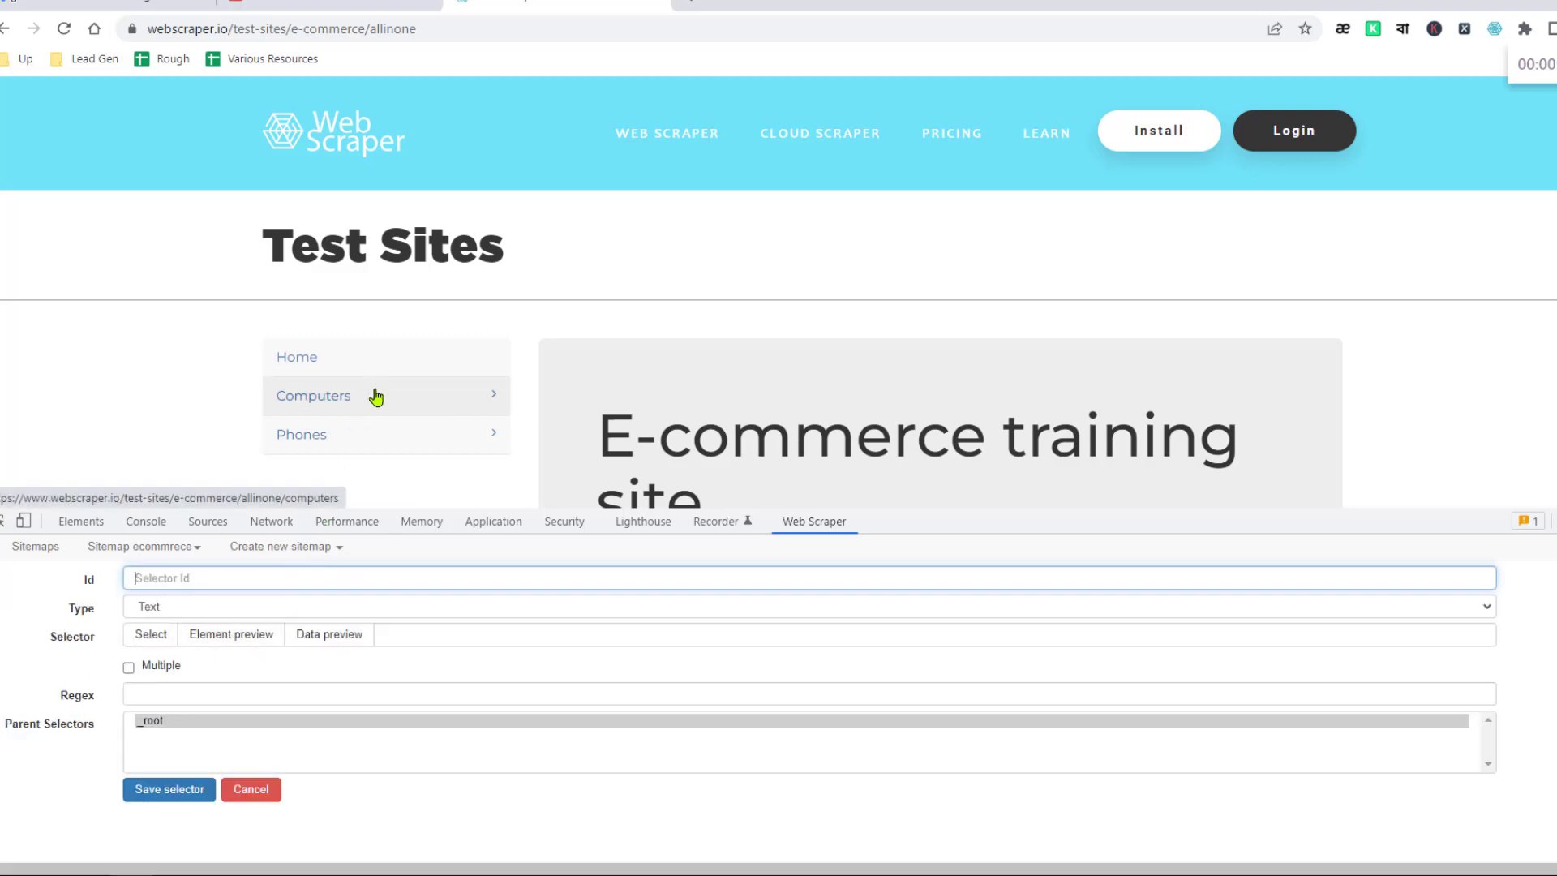
type("category")
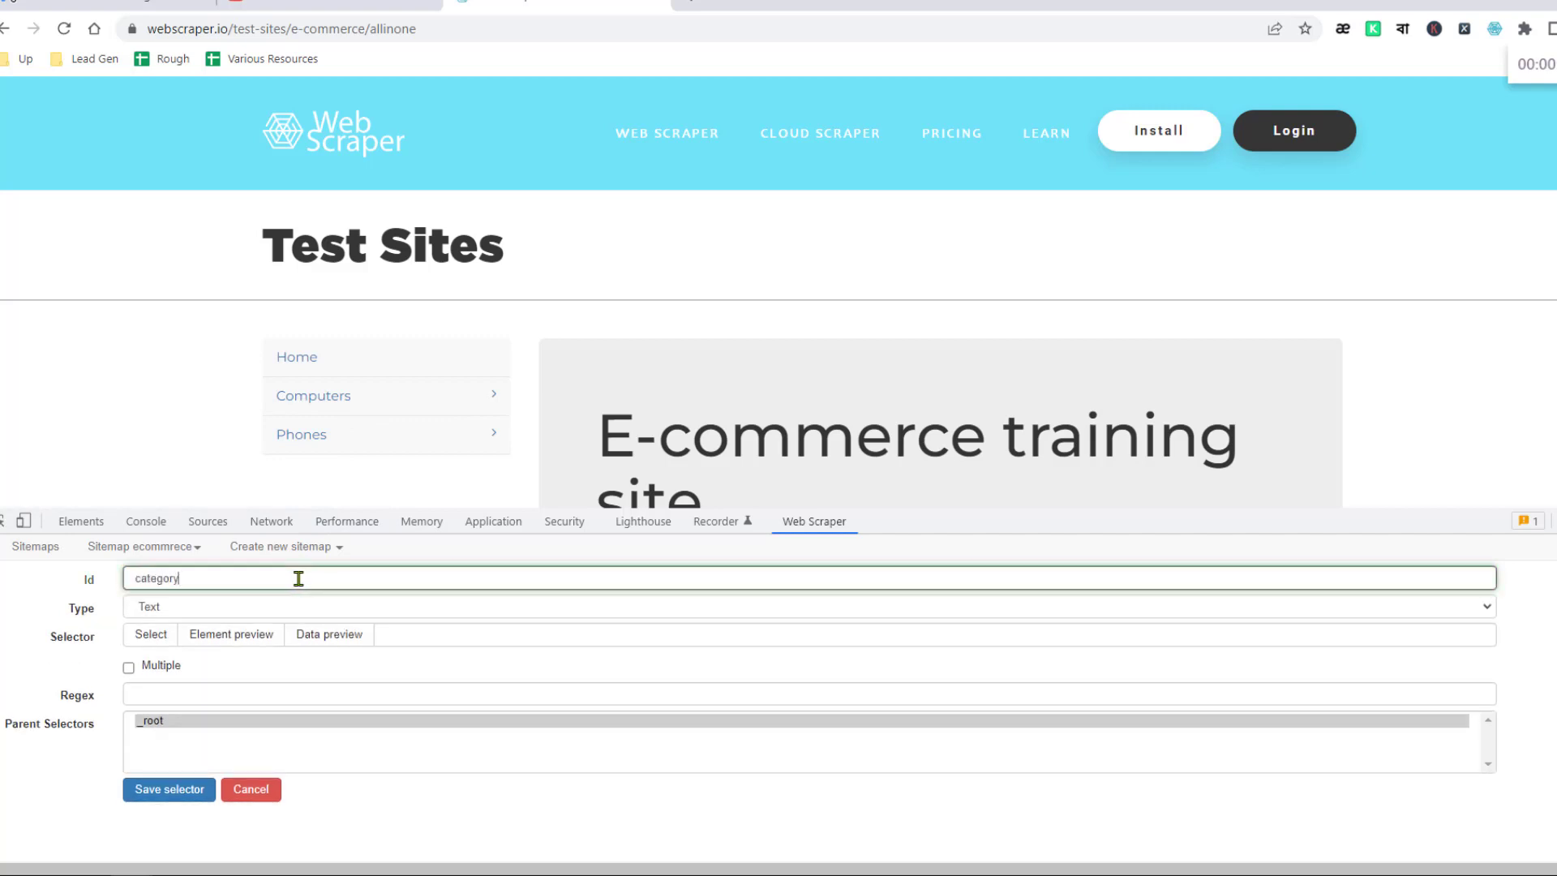
left_click(271, 608)
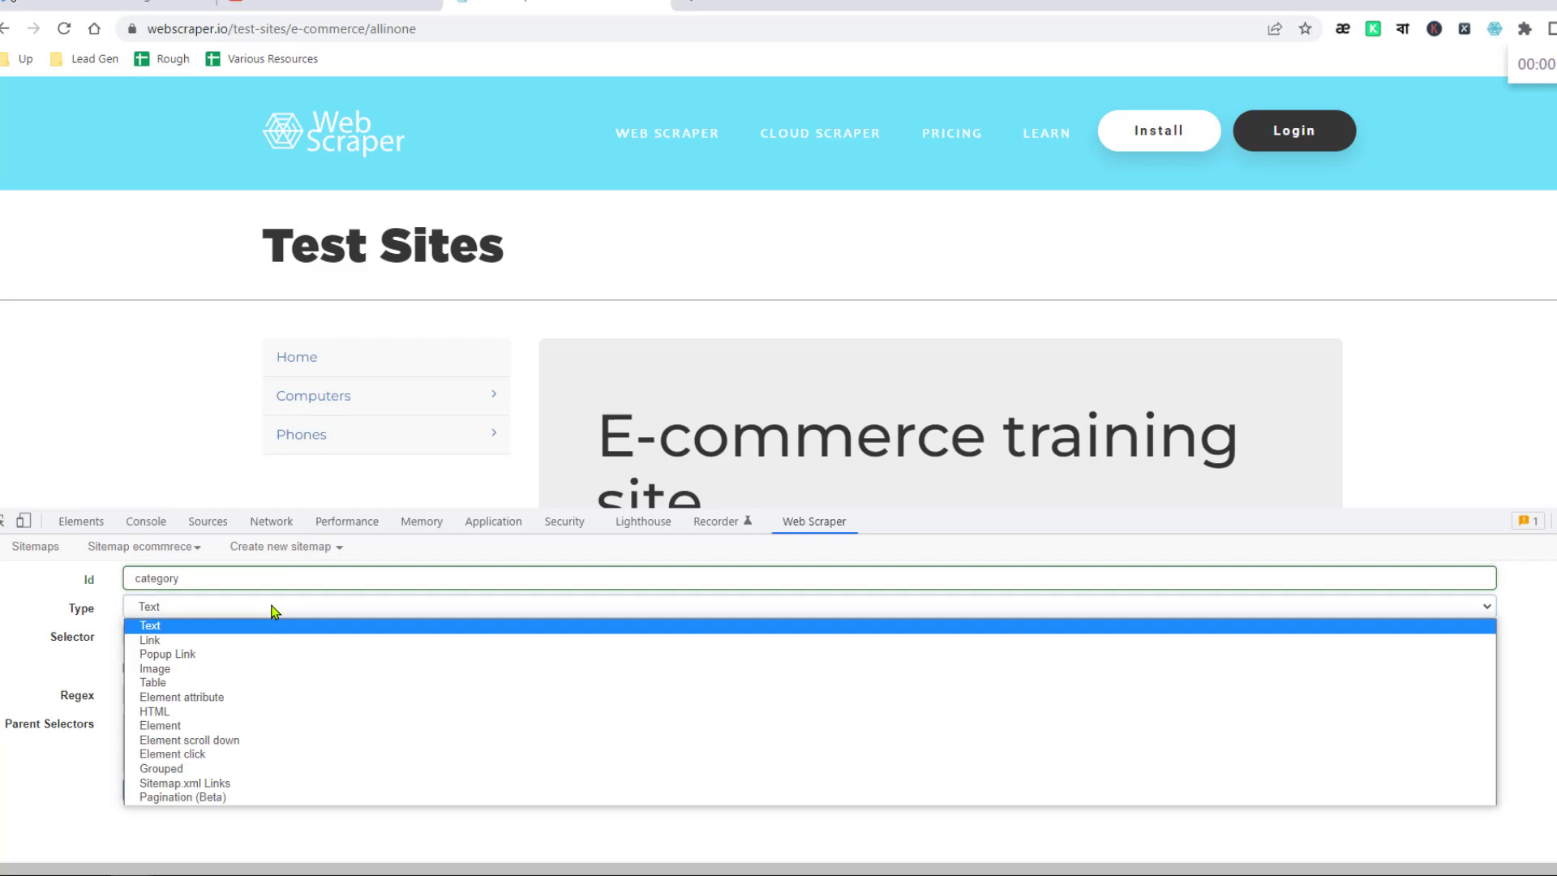
left_click(219, 640)
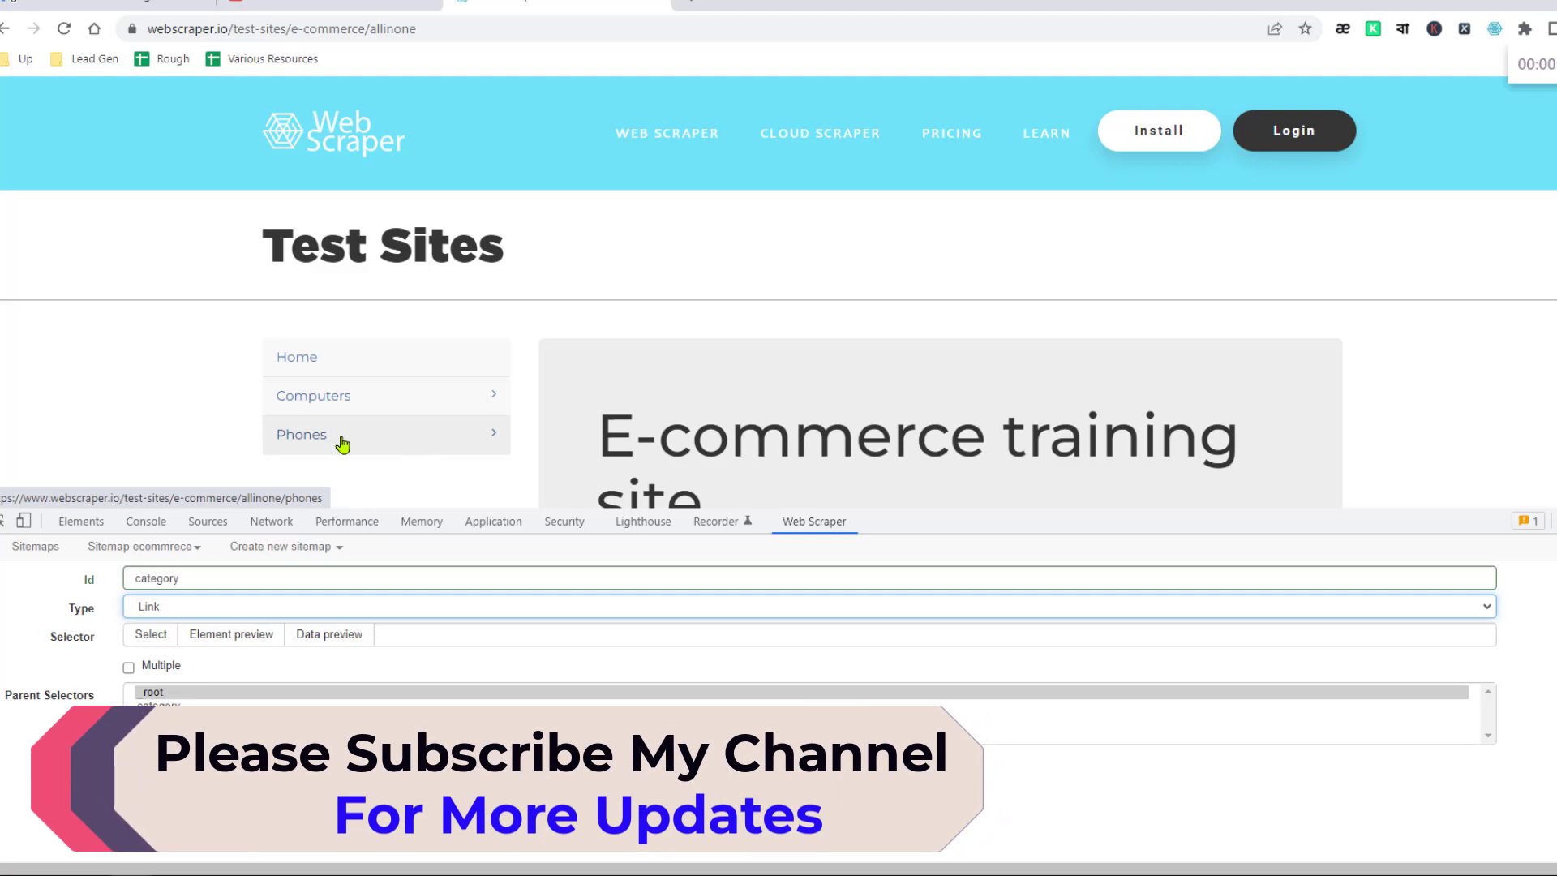
Pick the Computers and Phones sidebar links as the category selector's elements, allow multiple matches and save the selector
left_click(170, 639)
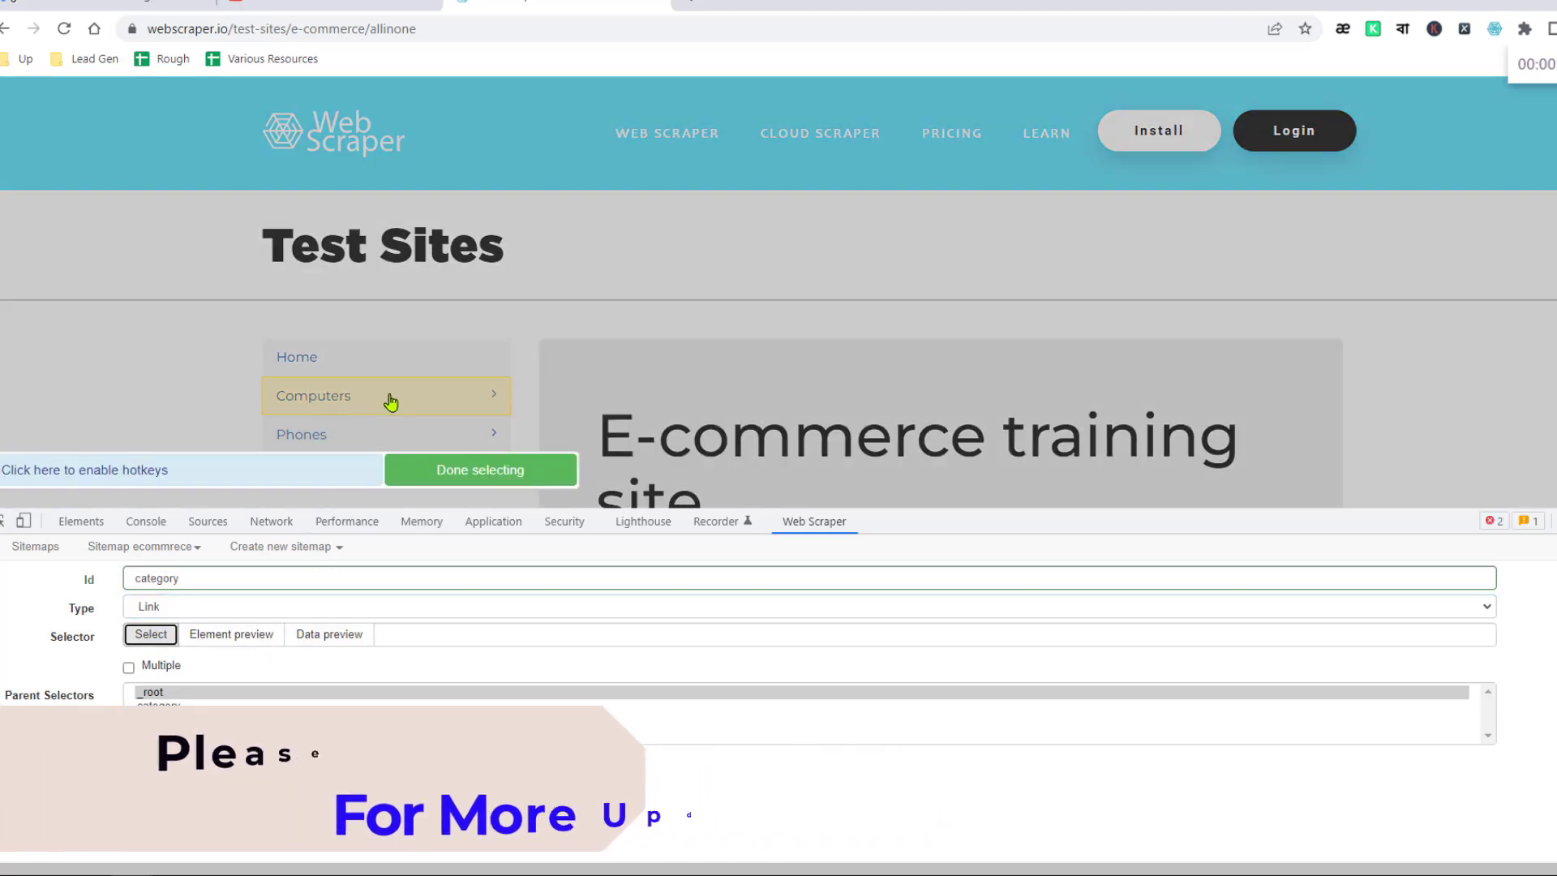
left_click(395, 403)
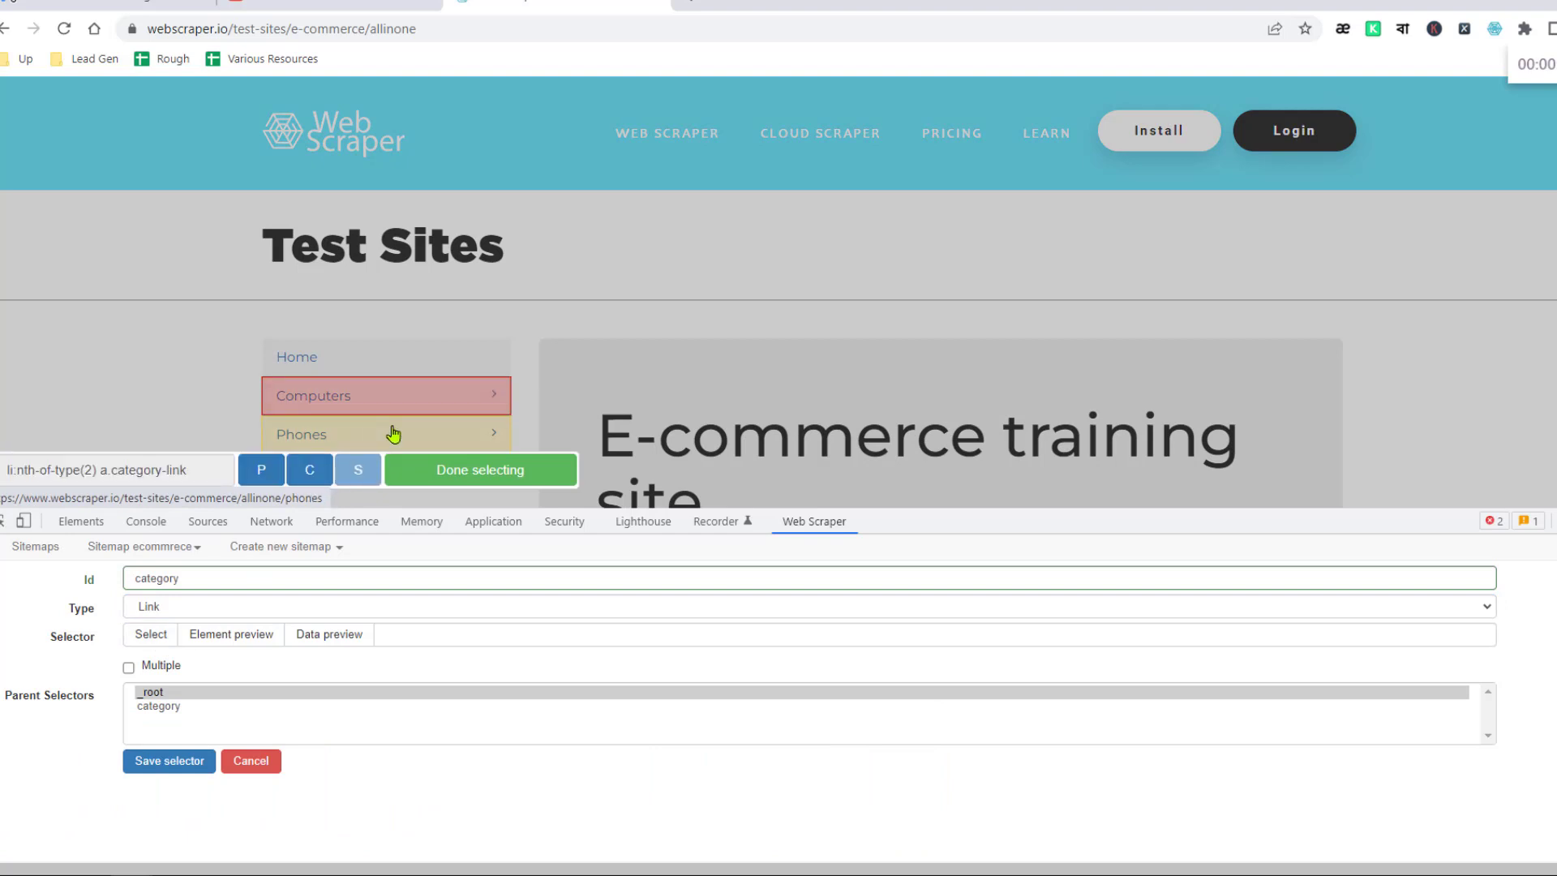
left_click(390, 440)
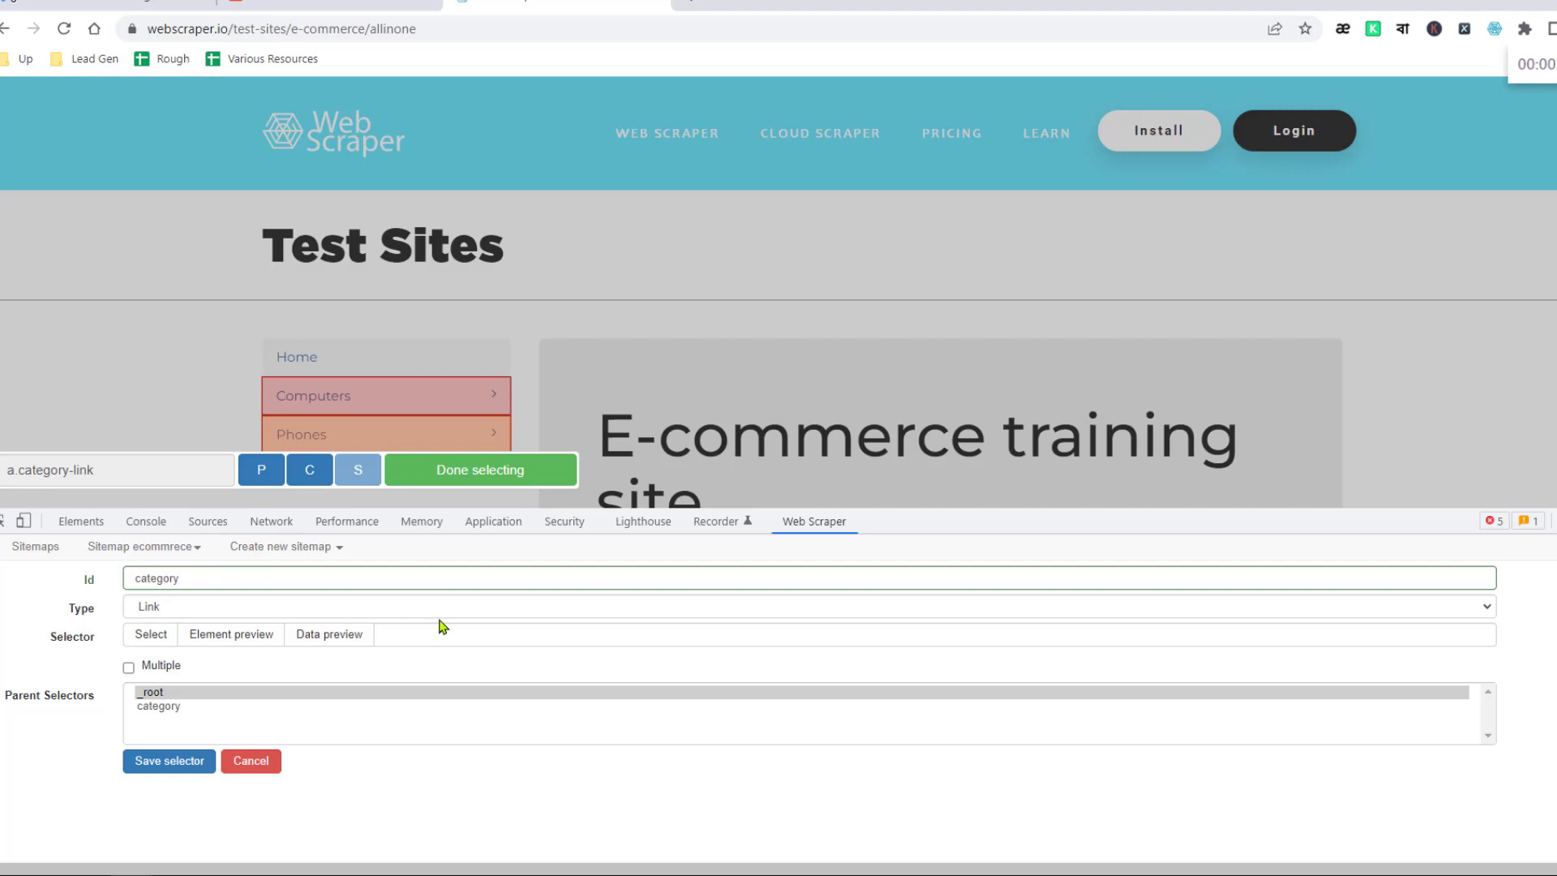
left_click(522, 474)
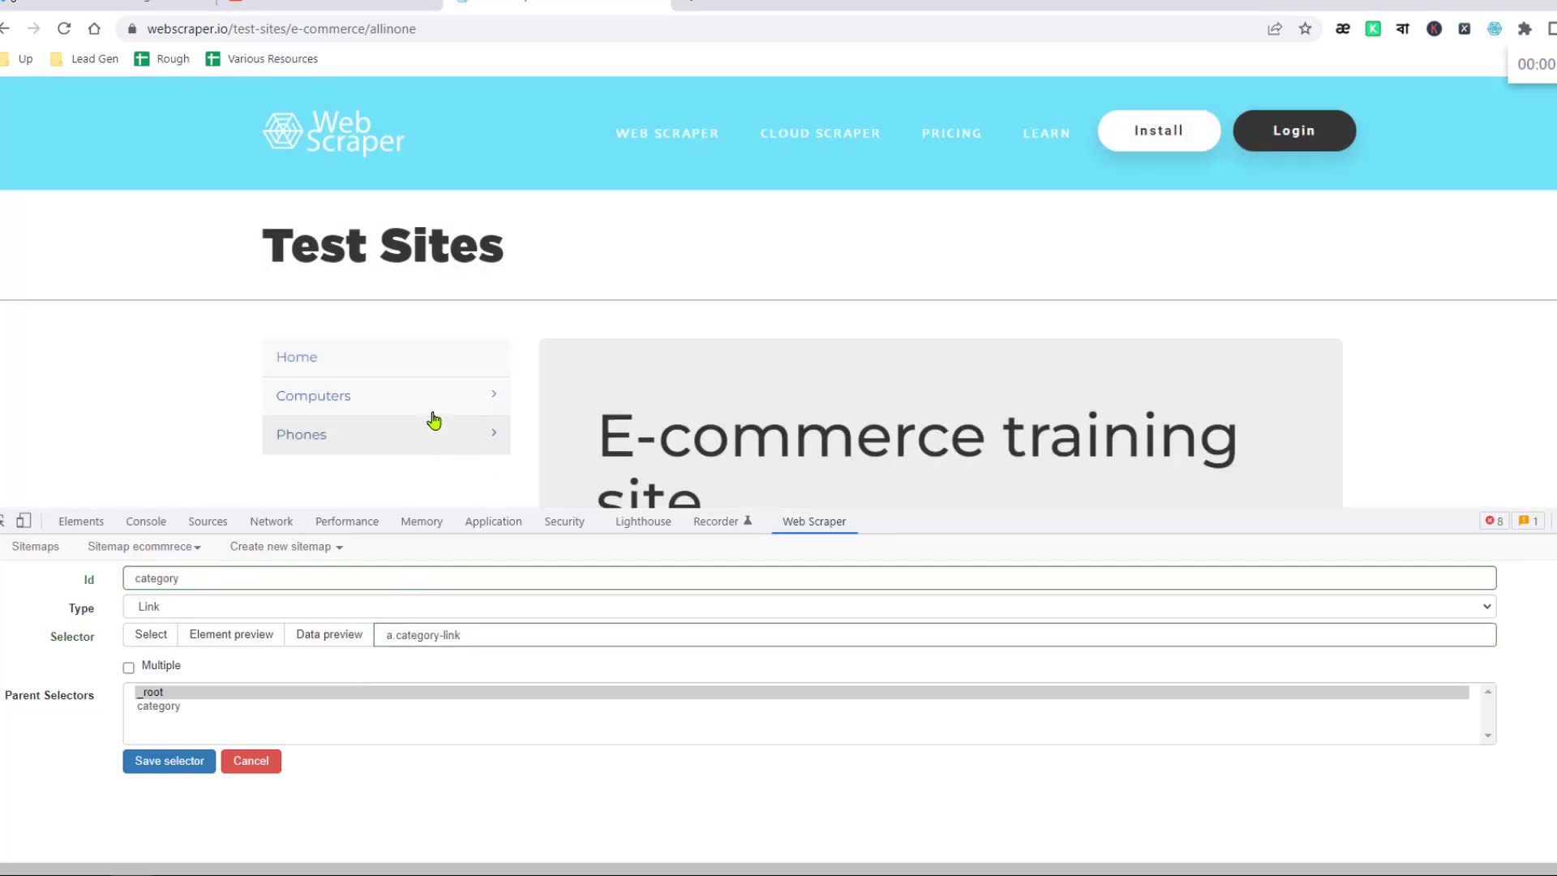
left_click(129, 668)
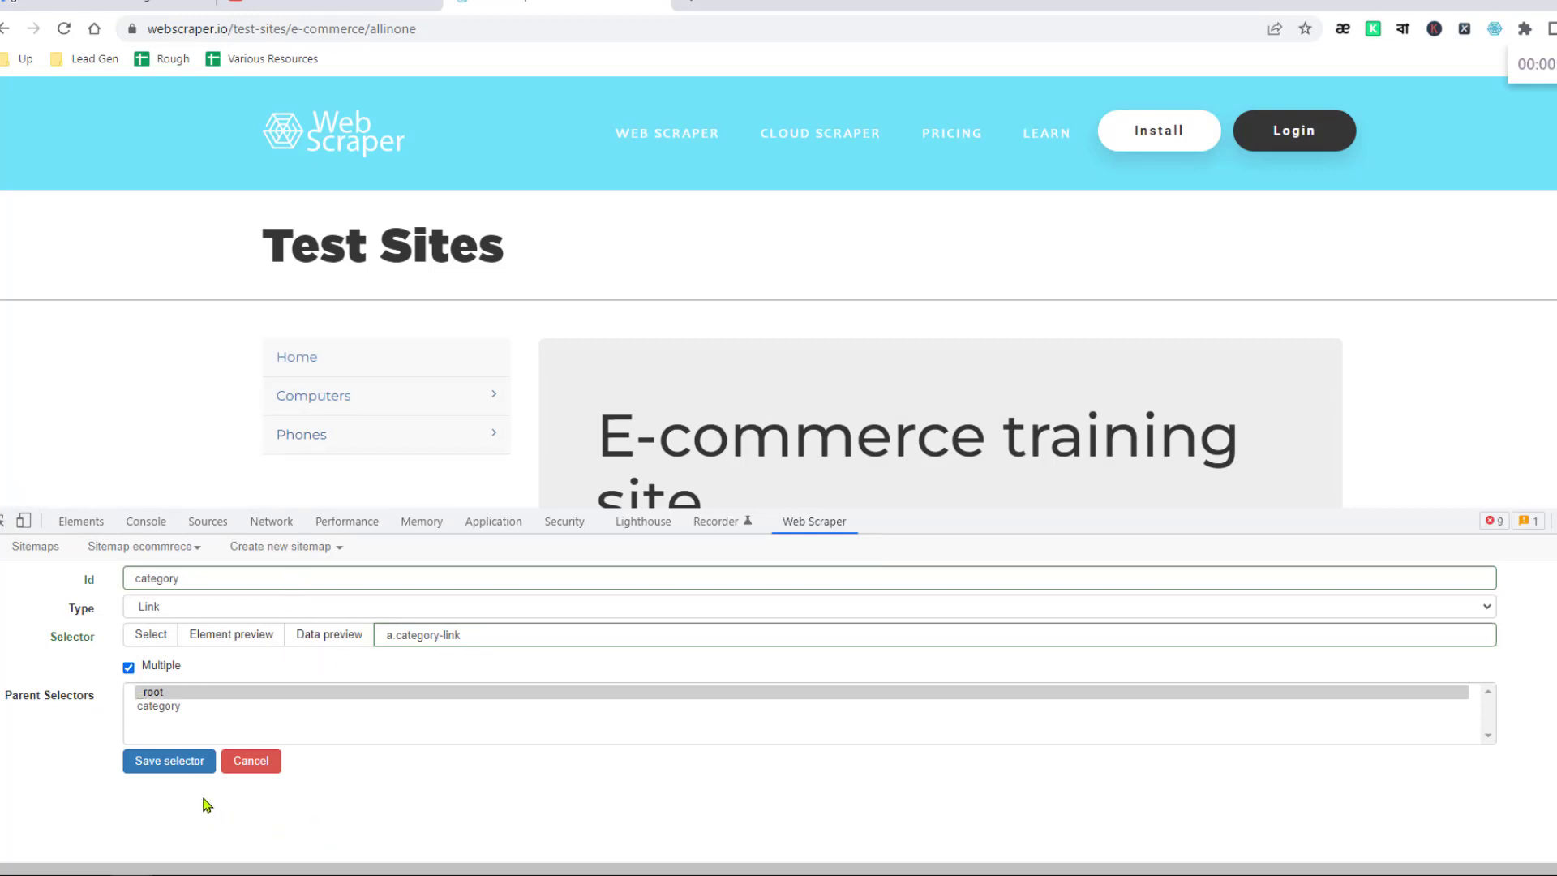
left_click(194, 765)
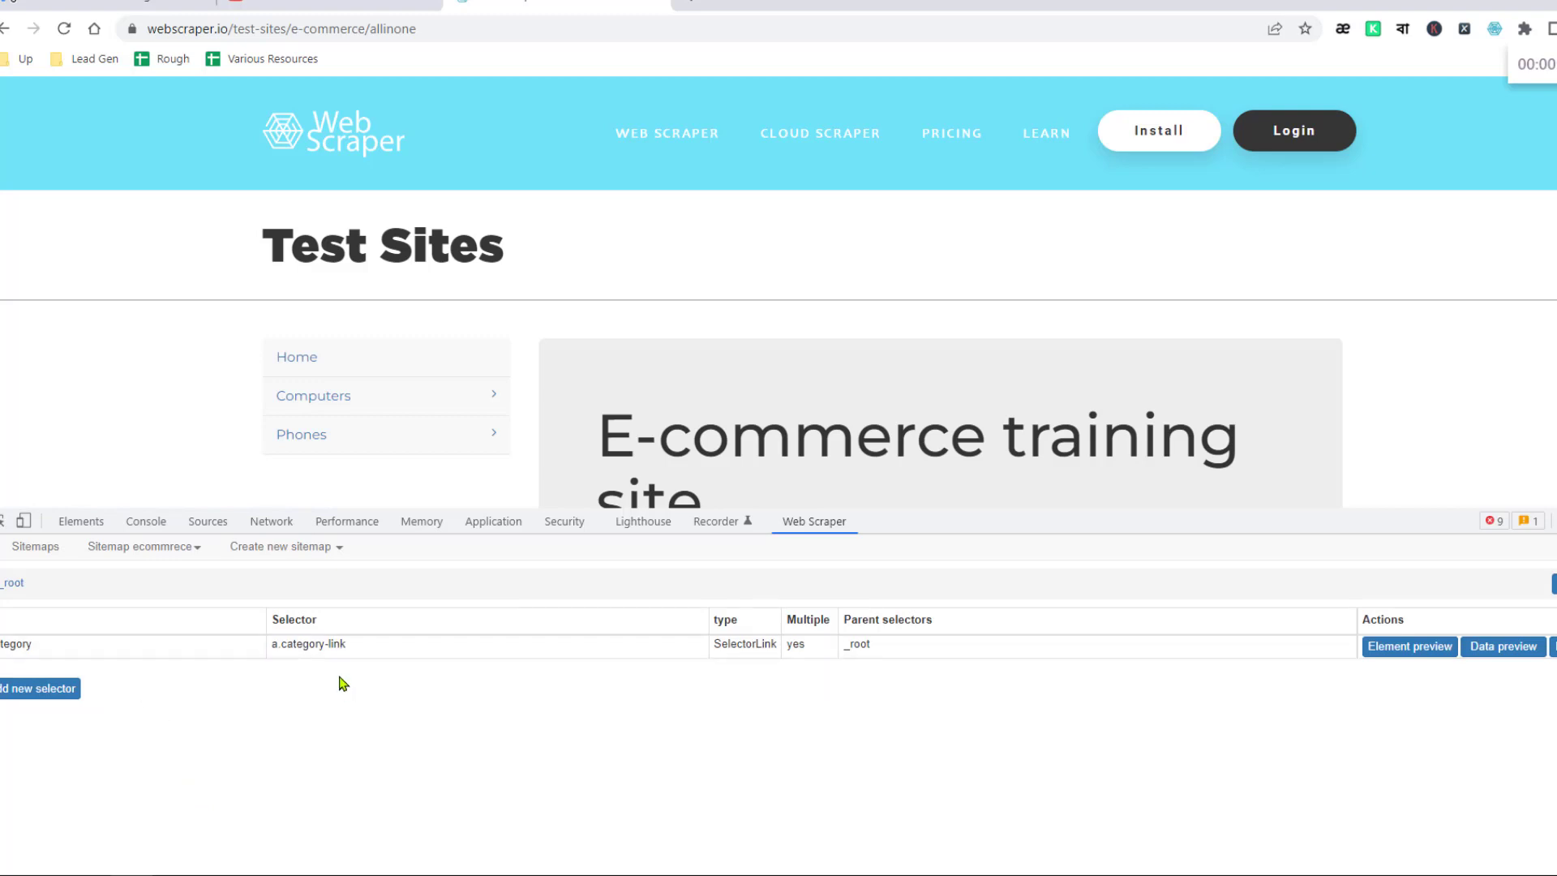
Preview the data extracted by the category selector and close the preview
left_click(1501, 646)
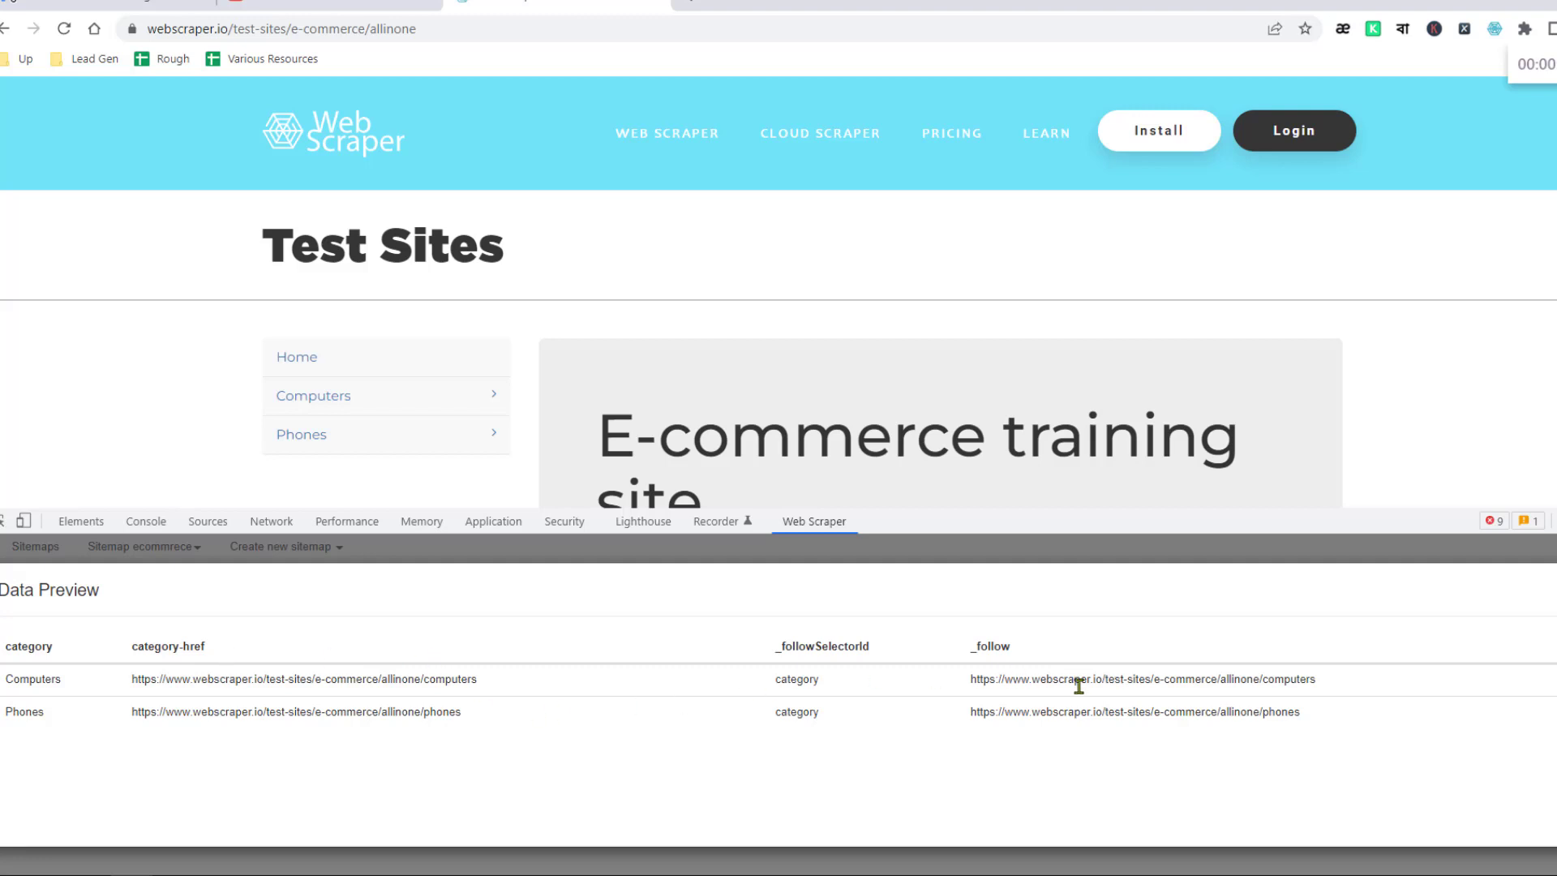
key("Escape")
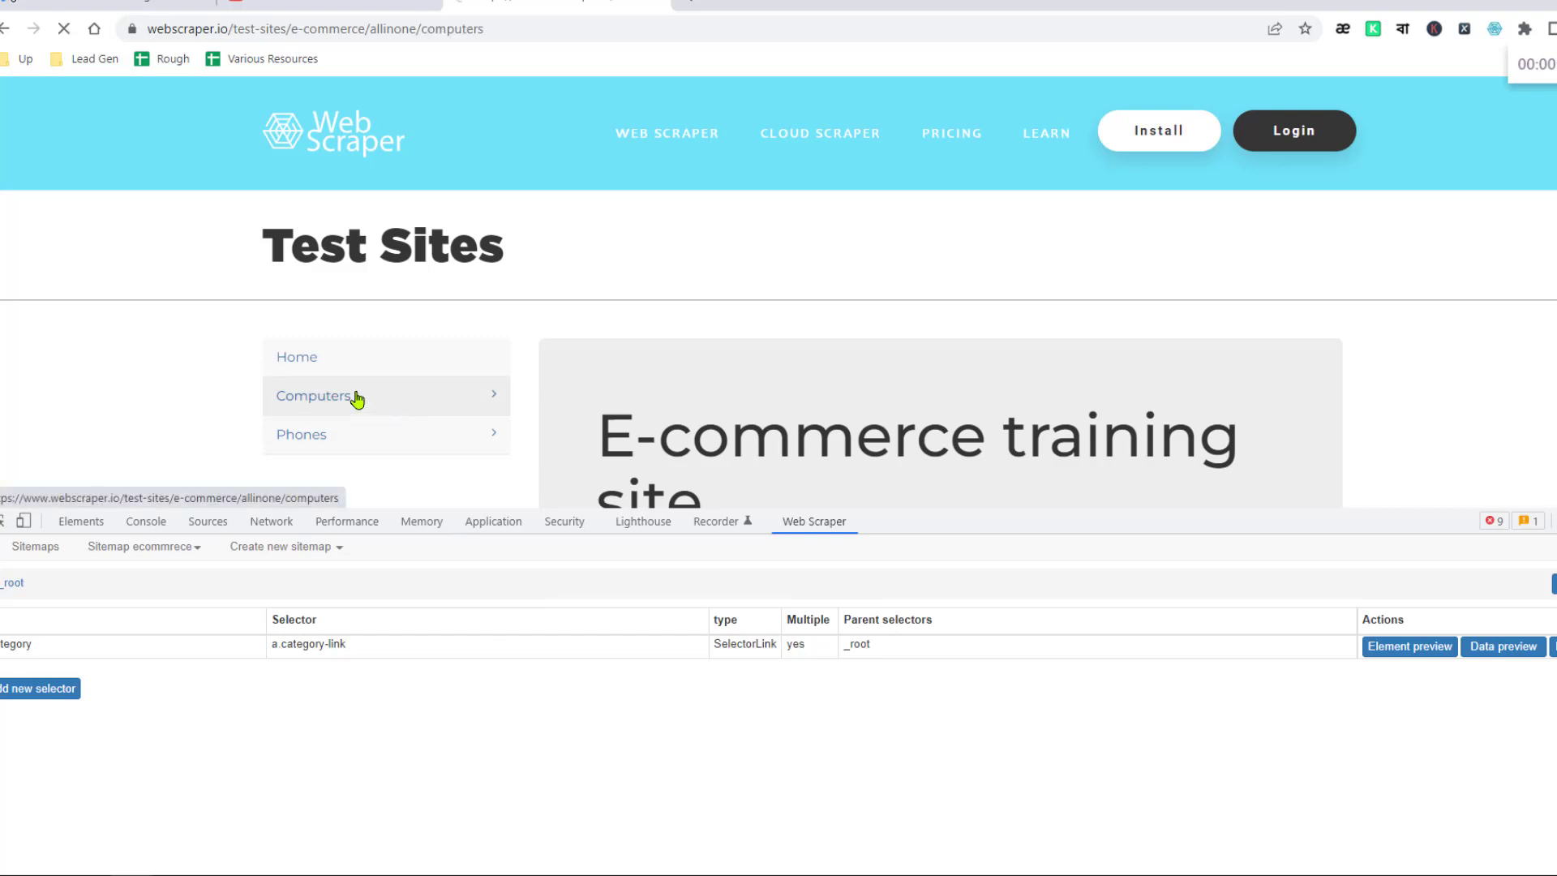
Add a new selector under category with the ID "subcateory" and the type Link
scroll(561, 412, "down", 2)
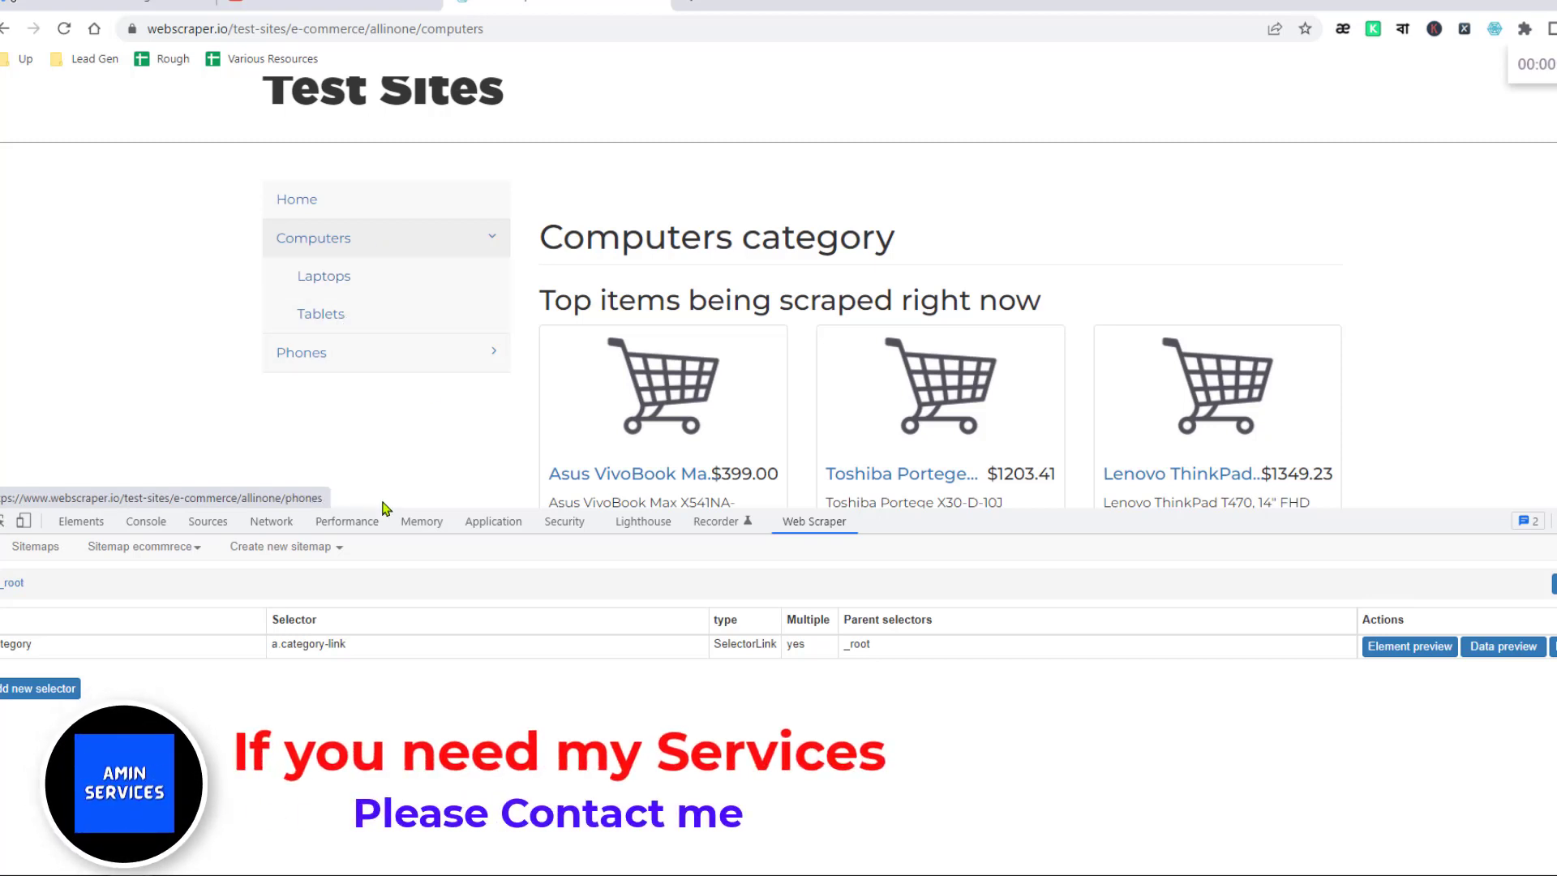
left_click(32, 649)
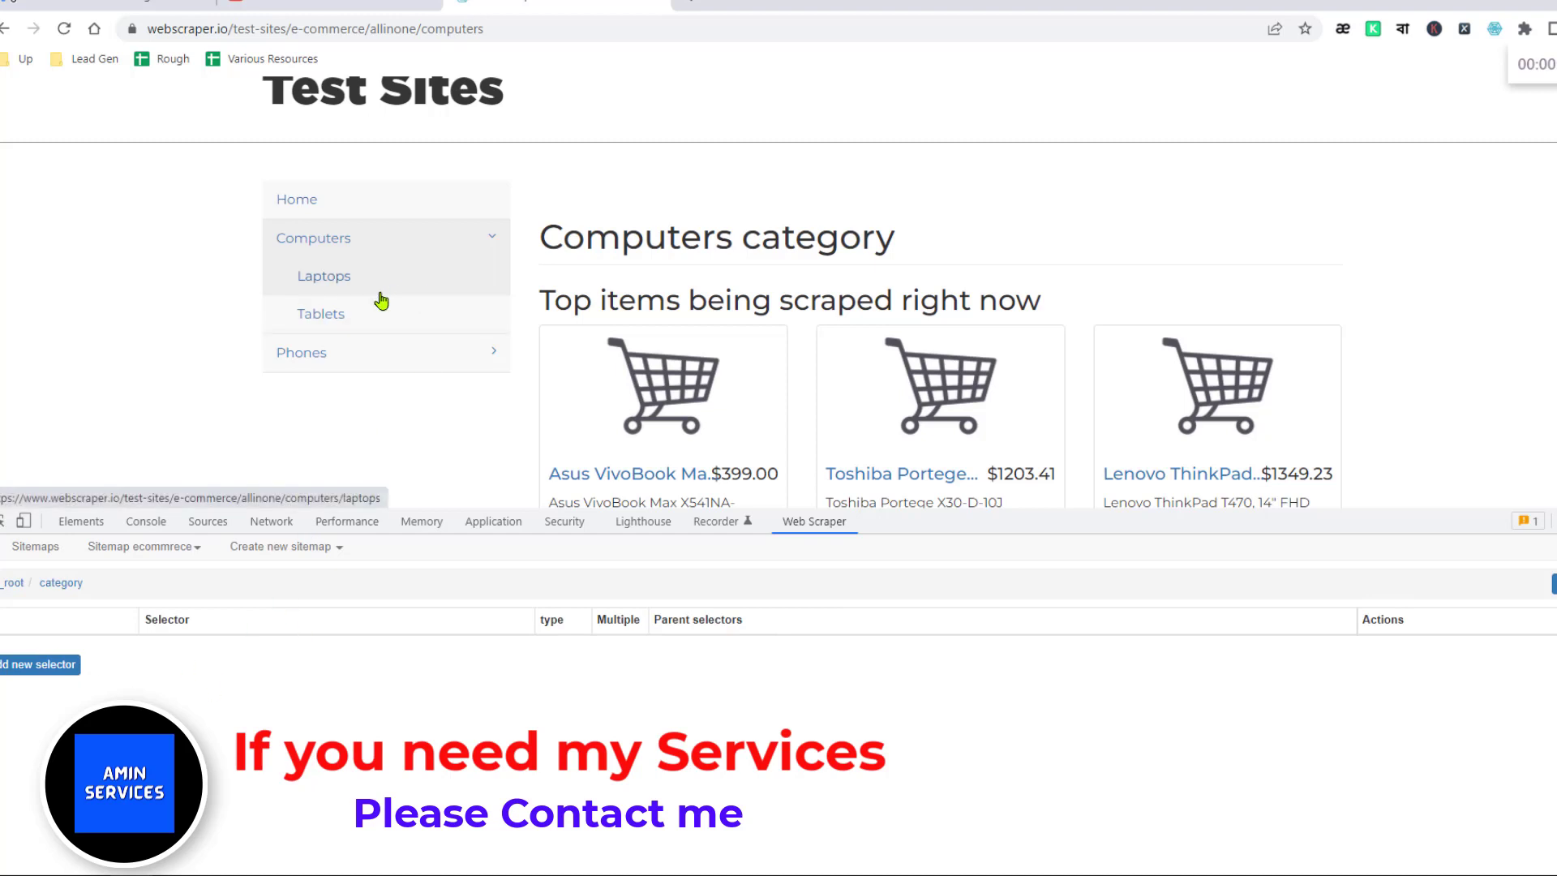
left_click(66, 663)
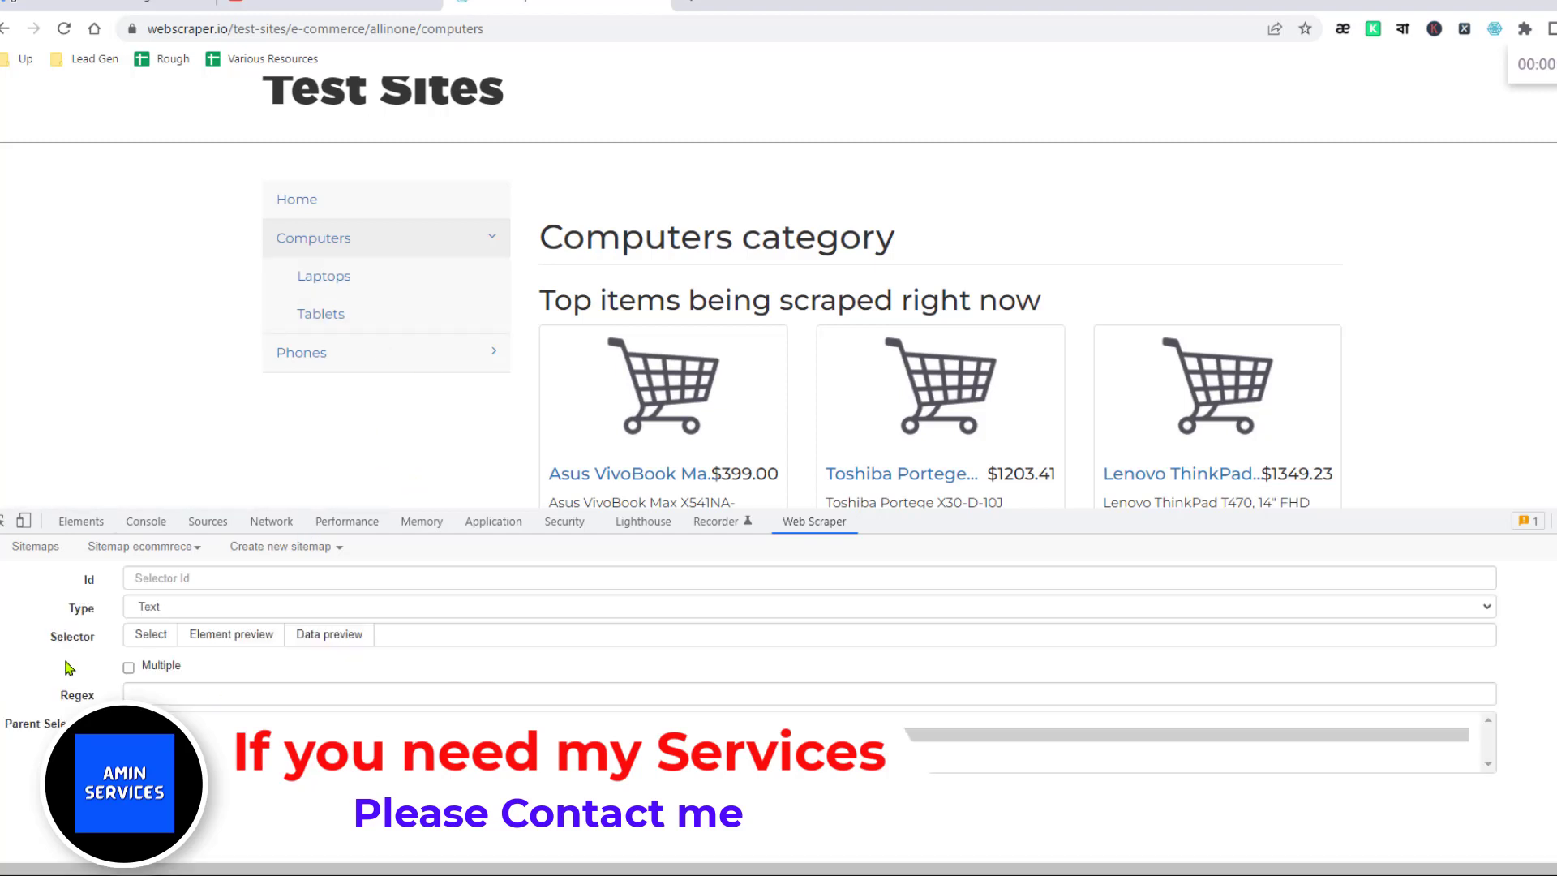
left_click(312, 578)
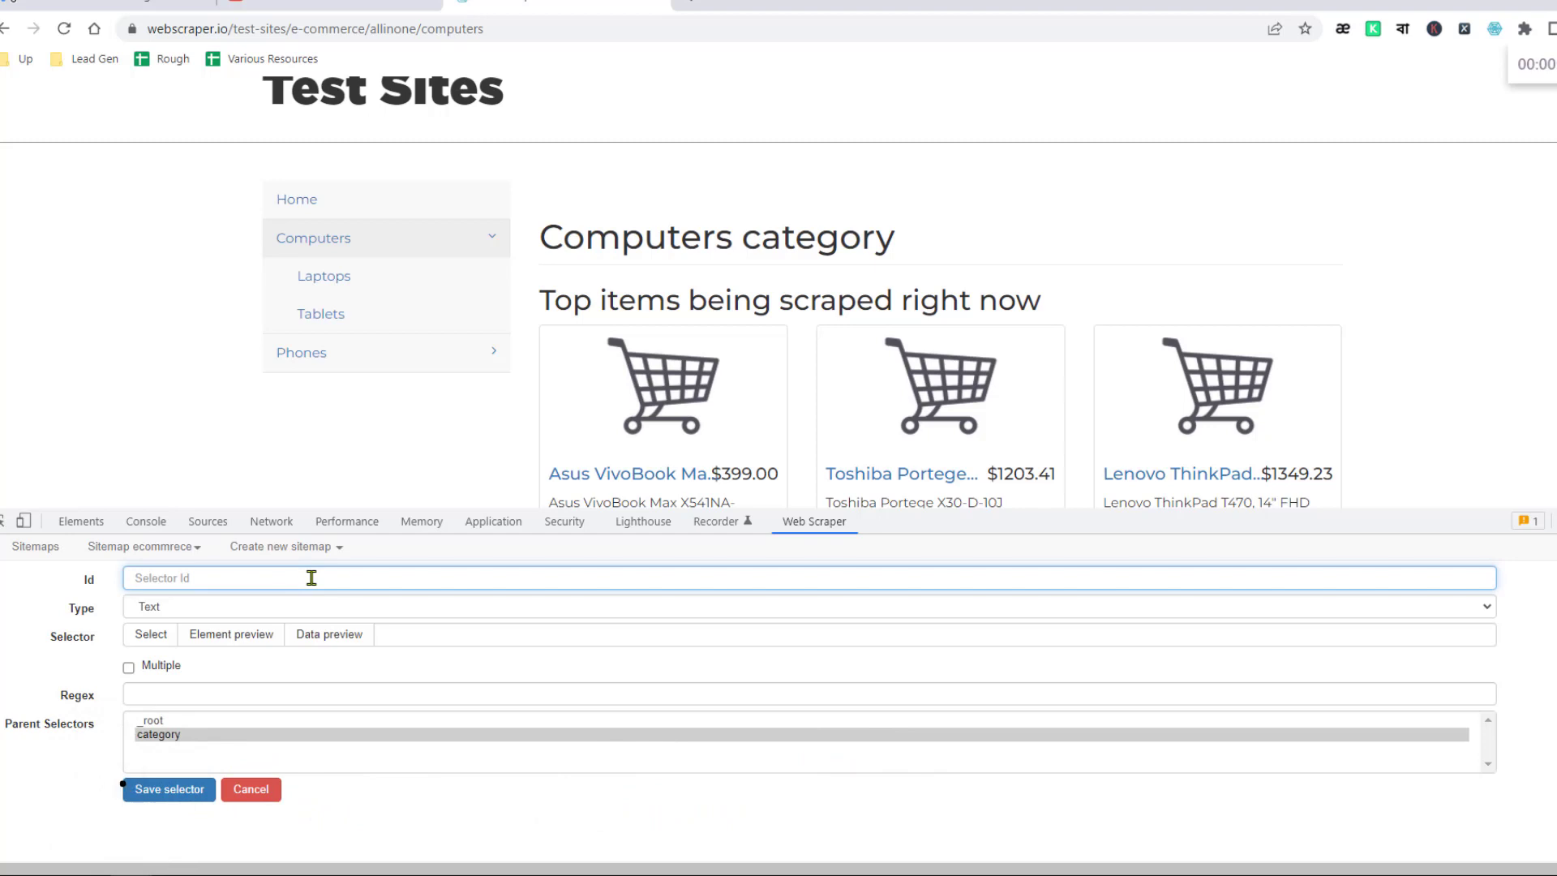
type("subcateory")
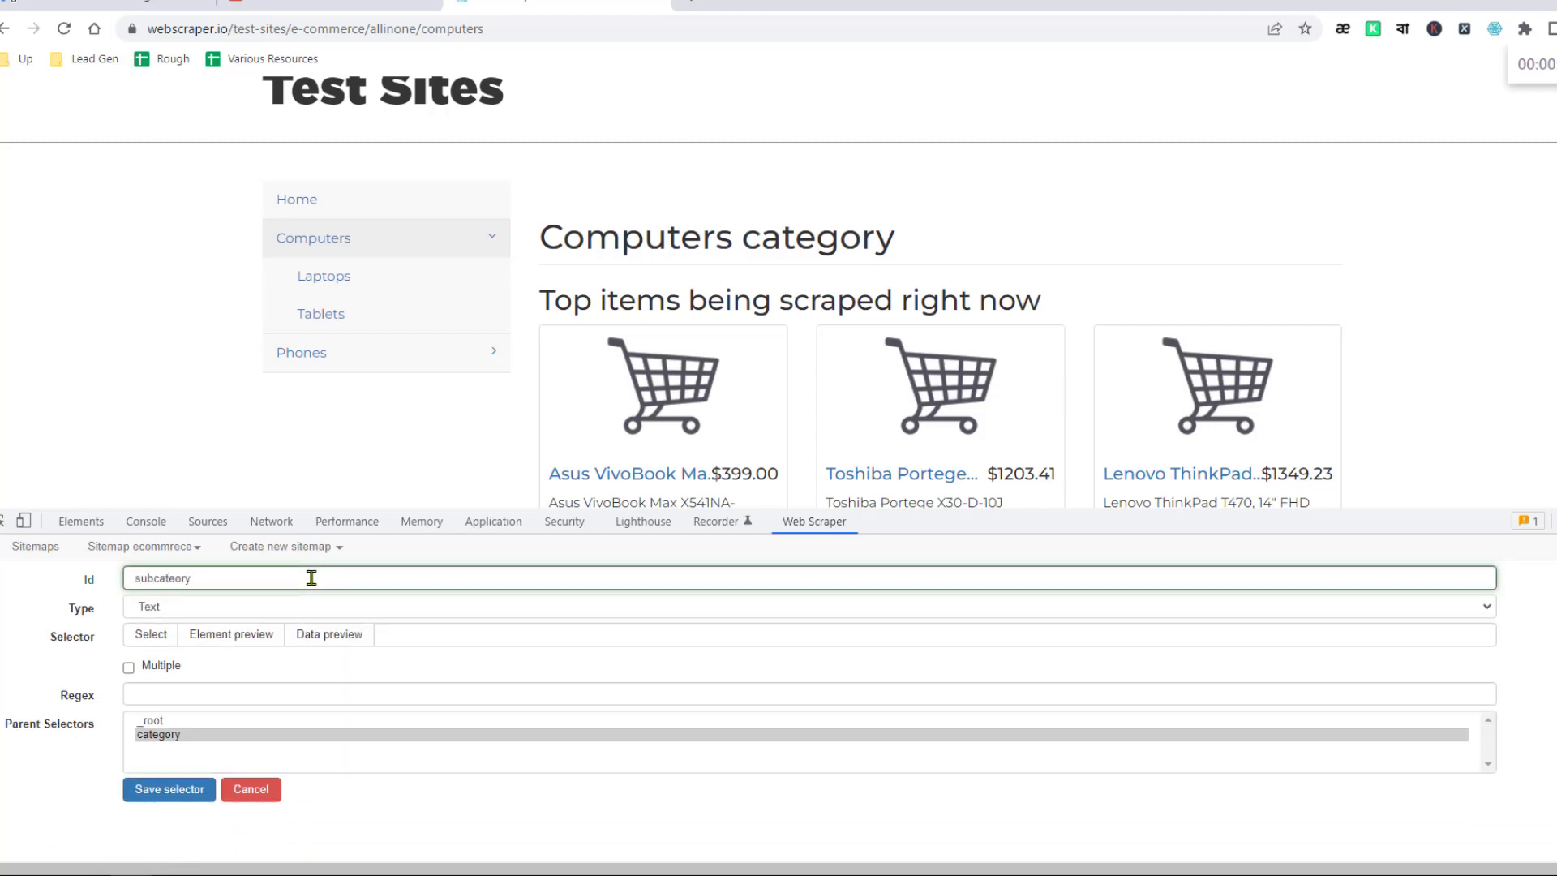
left_click(260, 615)
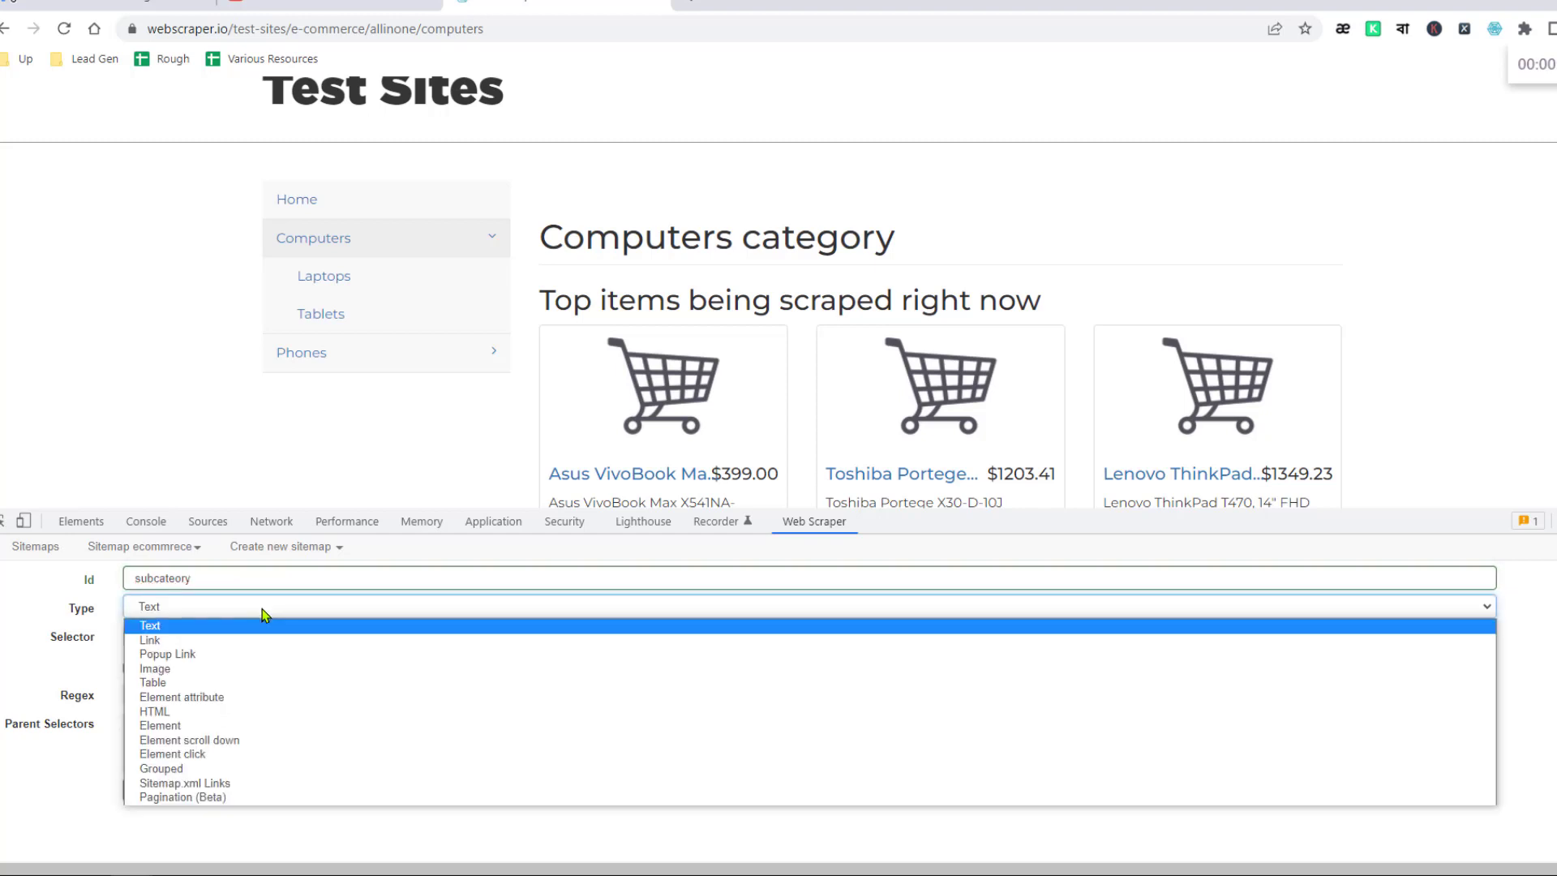
left_click(231, 641)
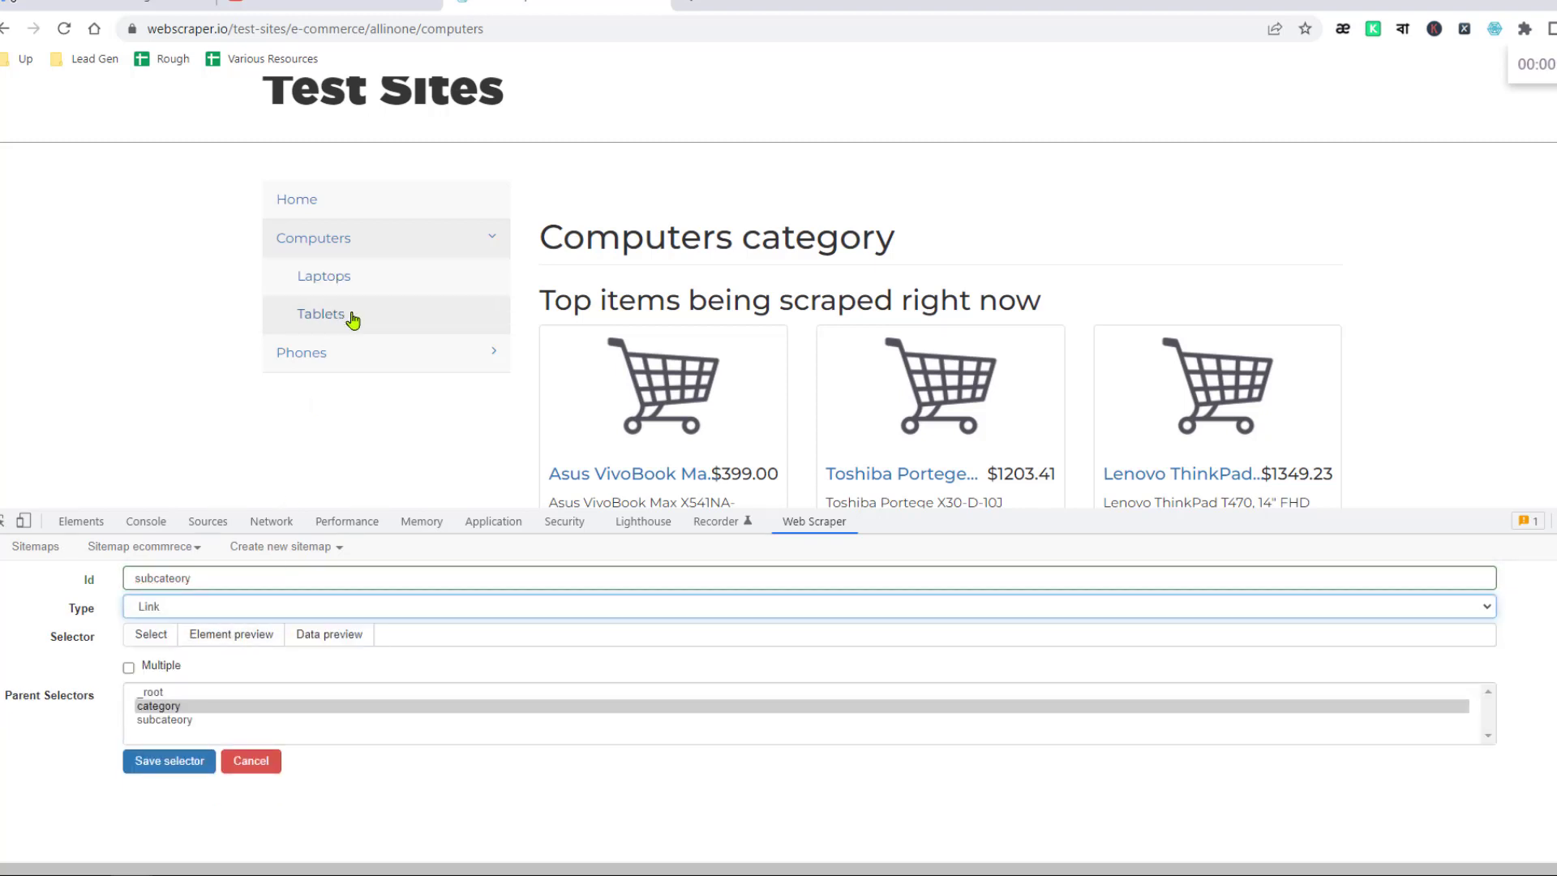
Pick the Laptops and Tablets sidebar links as the subcateory selector's elements, allow multiple matches and save the selector
left_click(160, 647)
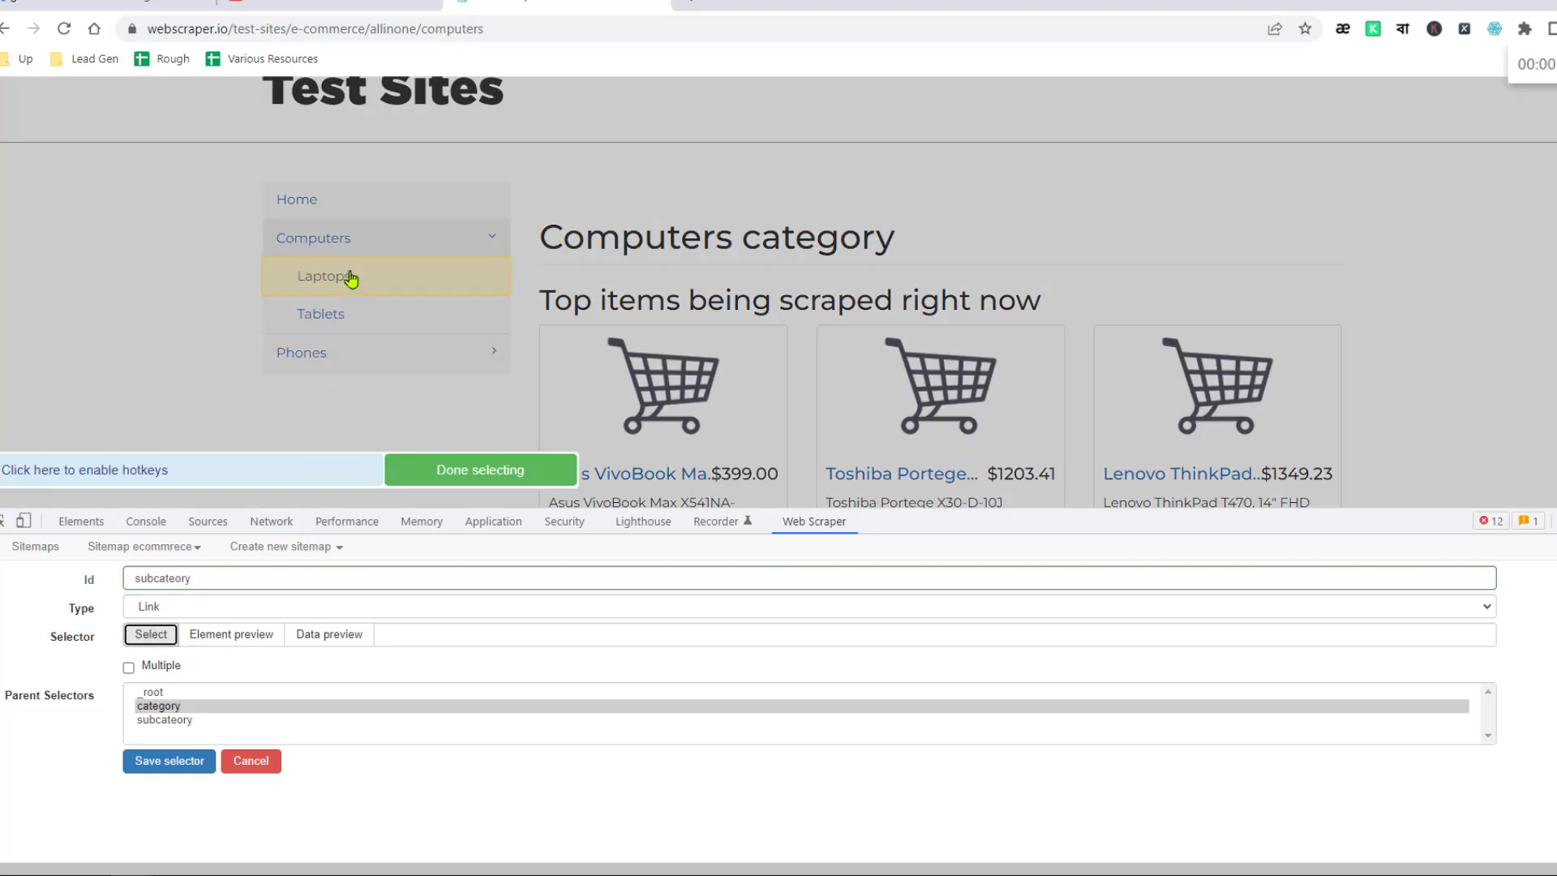
left_click(371, 317)
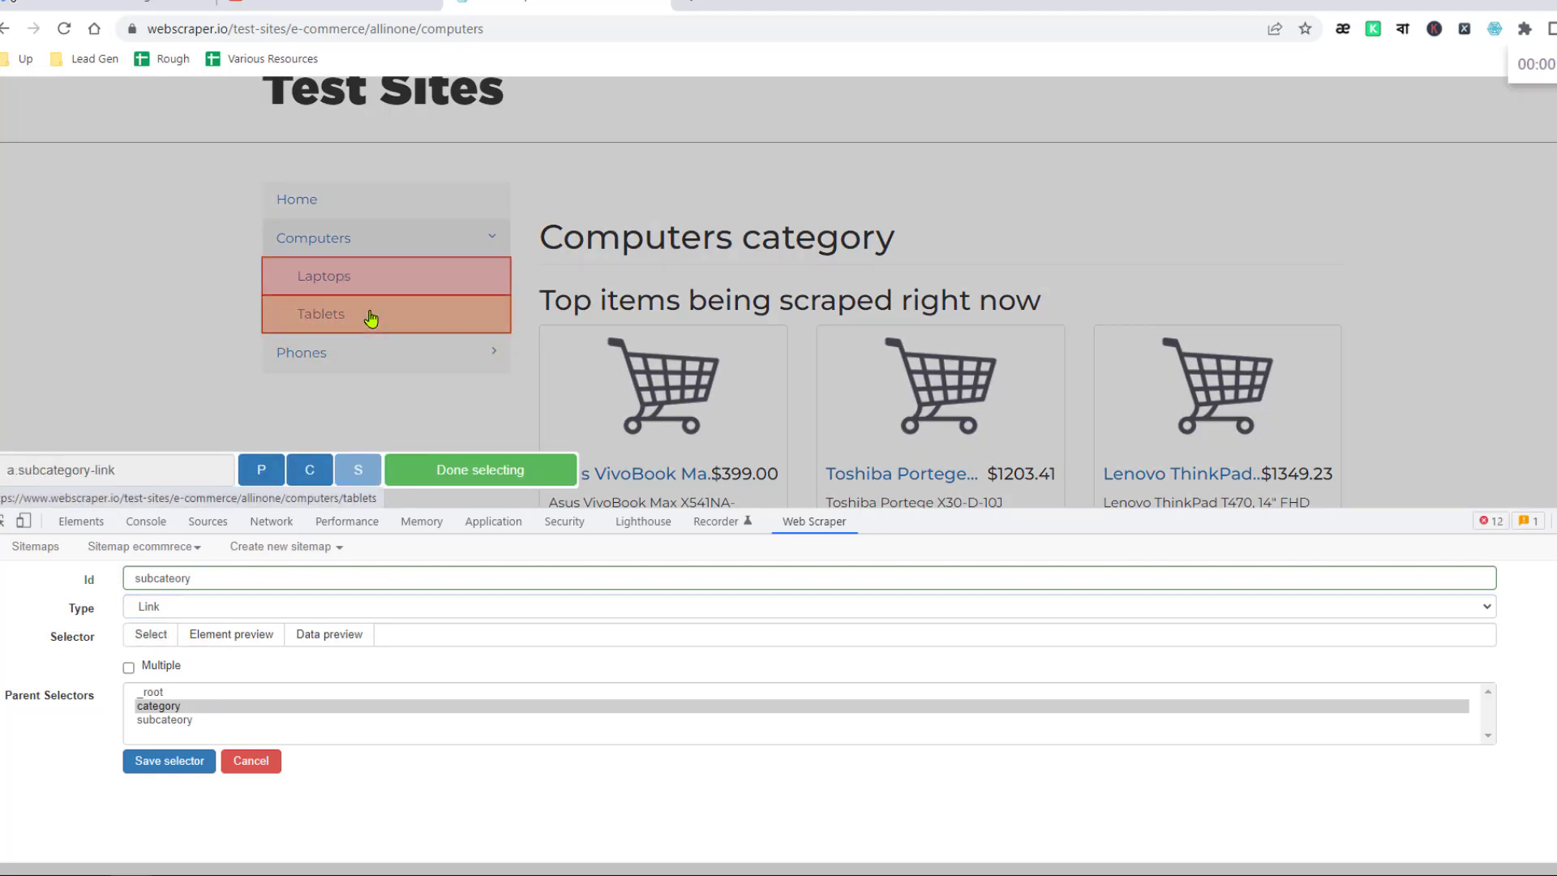
left_click(485, 470)
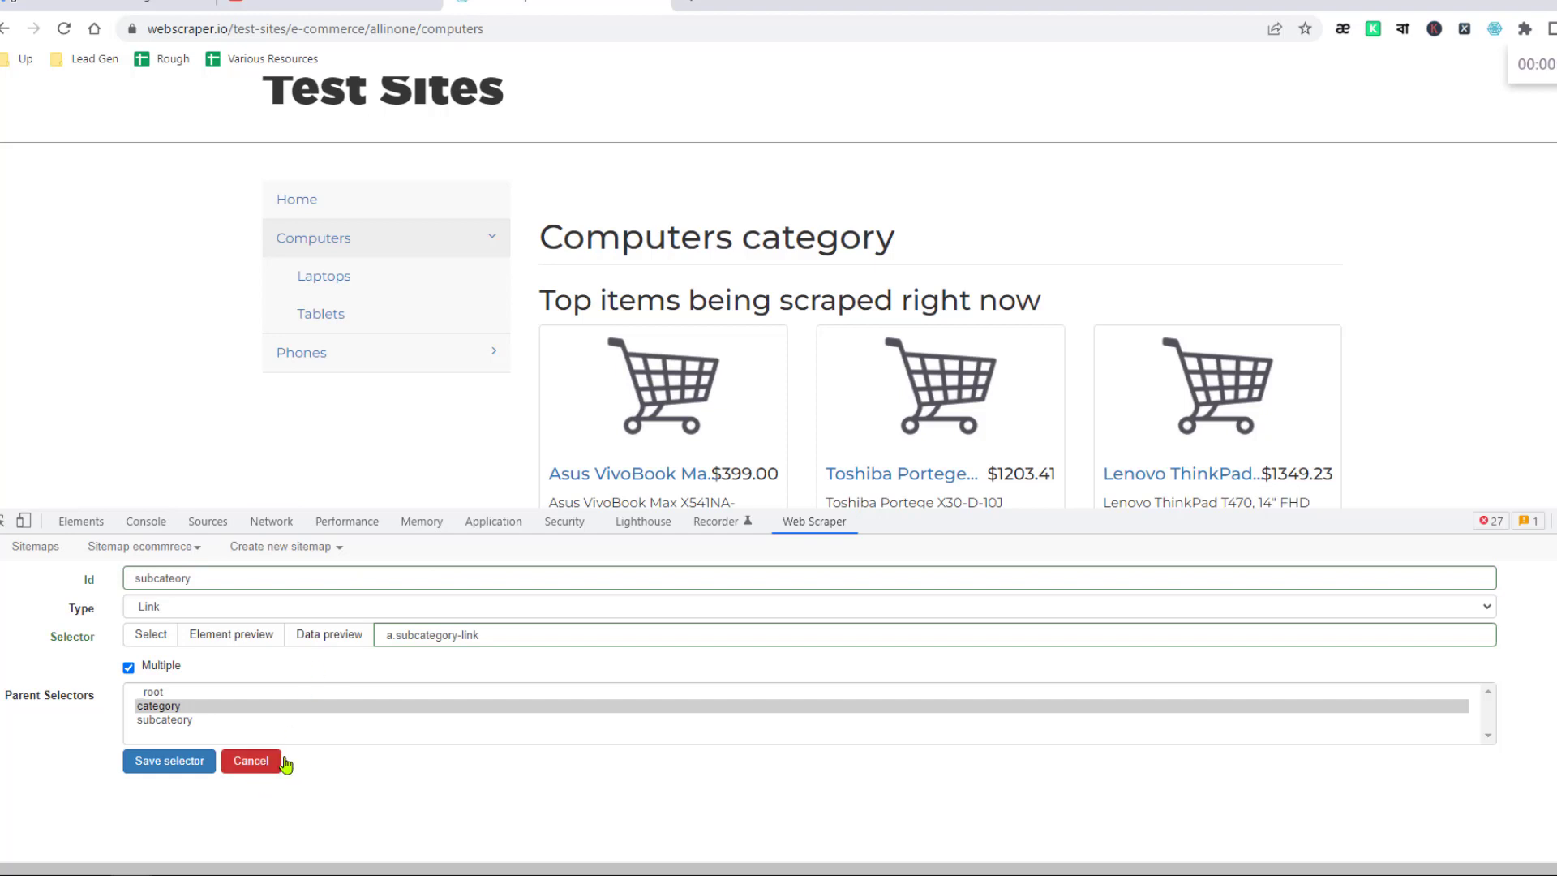
left_click(195, 762)
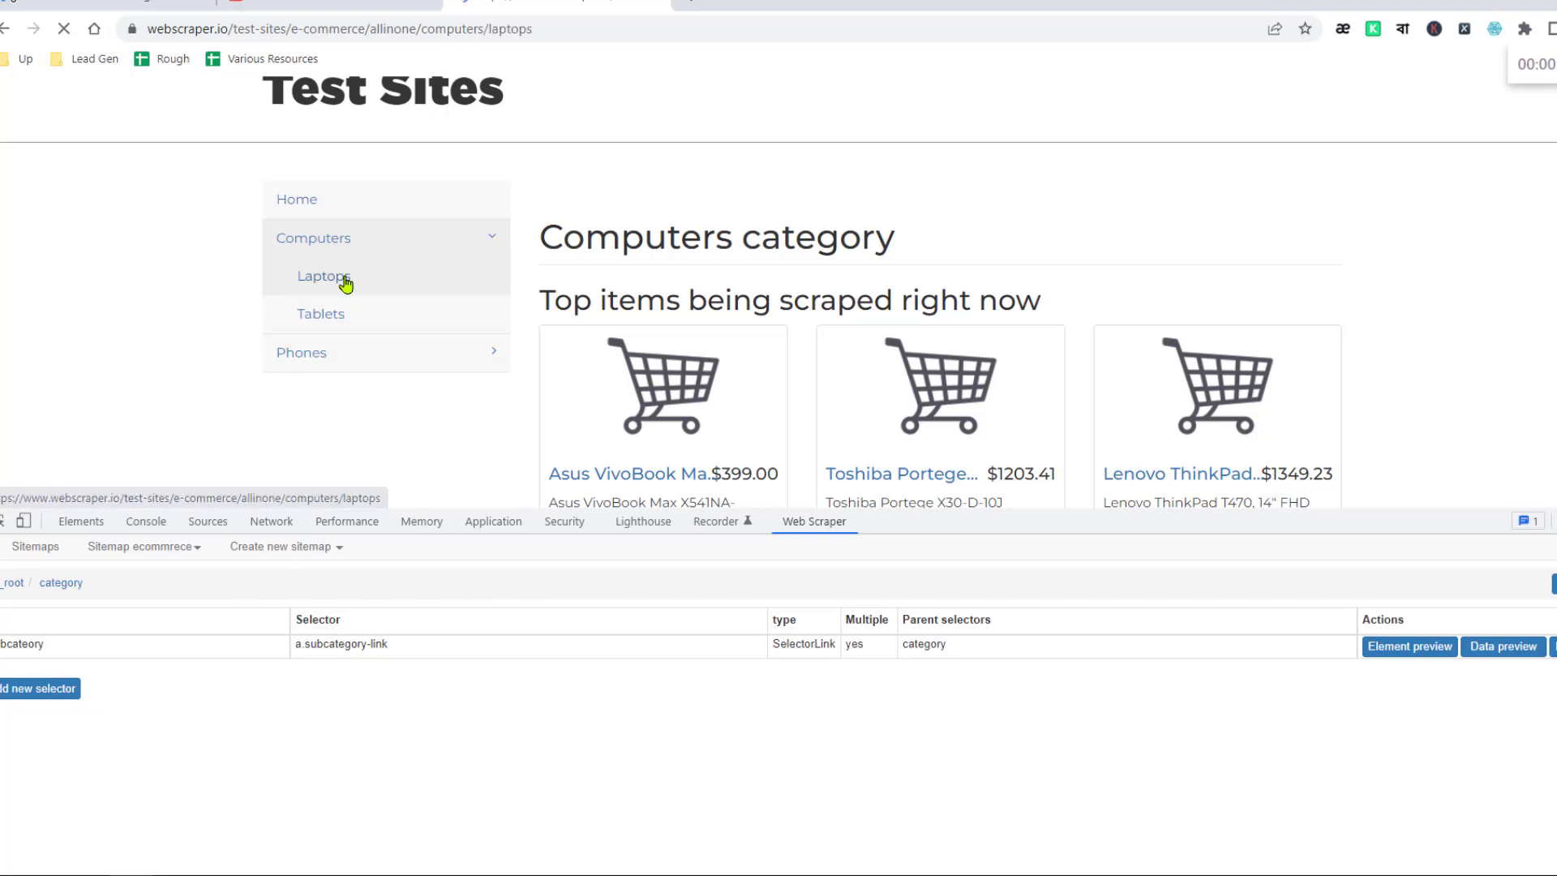
Add a new selector under subcateory with the ID "product" and the type Link
scroll(707, 462, "down", 3)
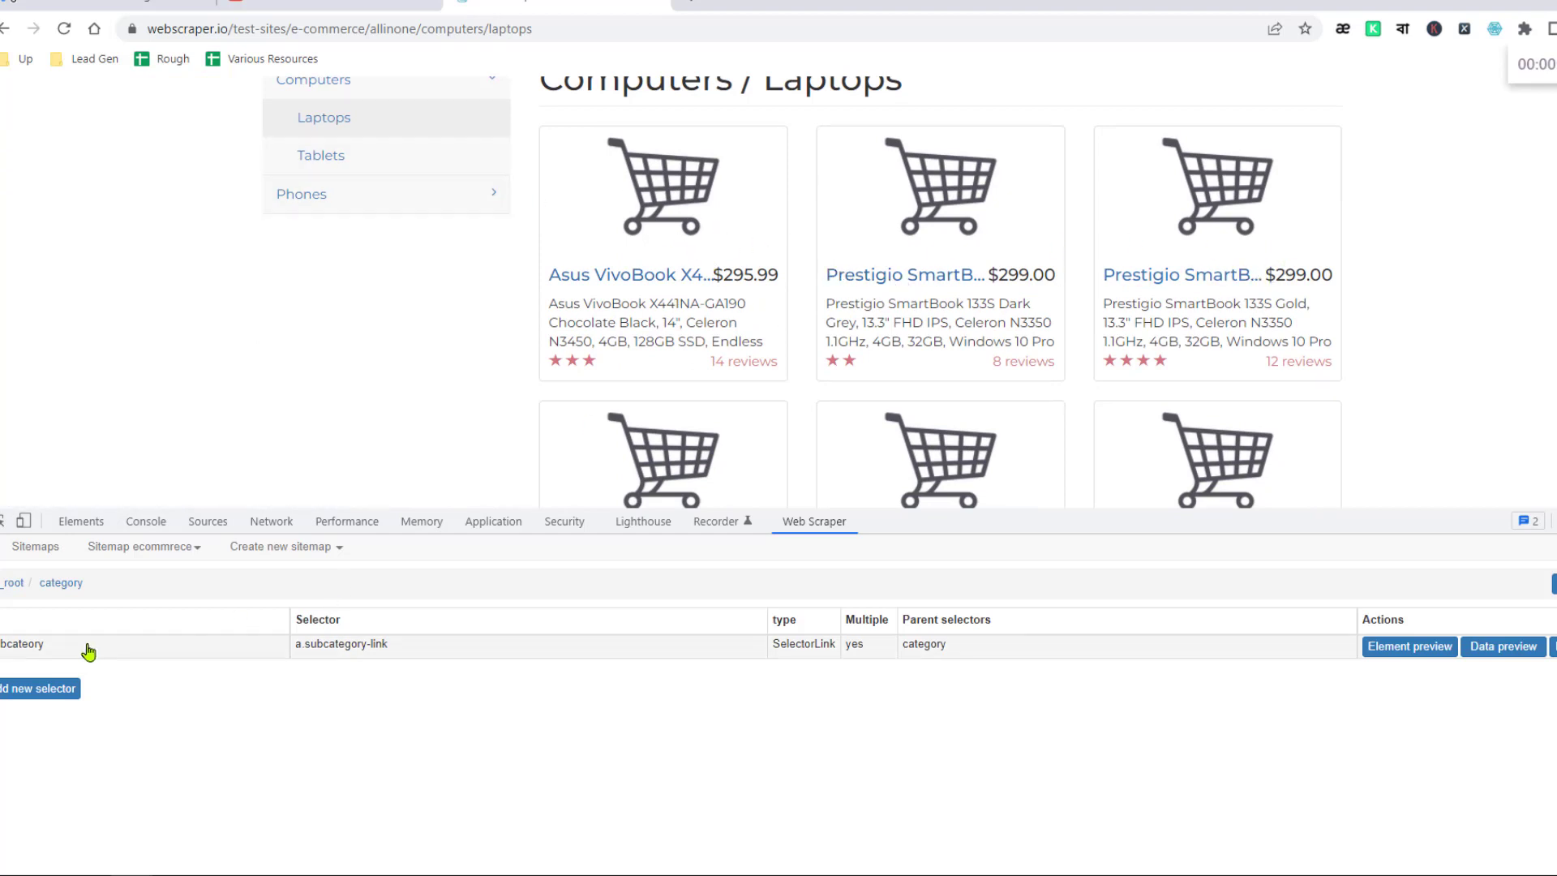
left_click(45, 646)
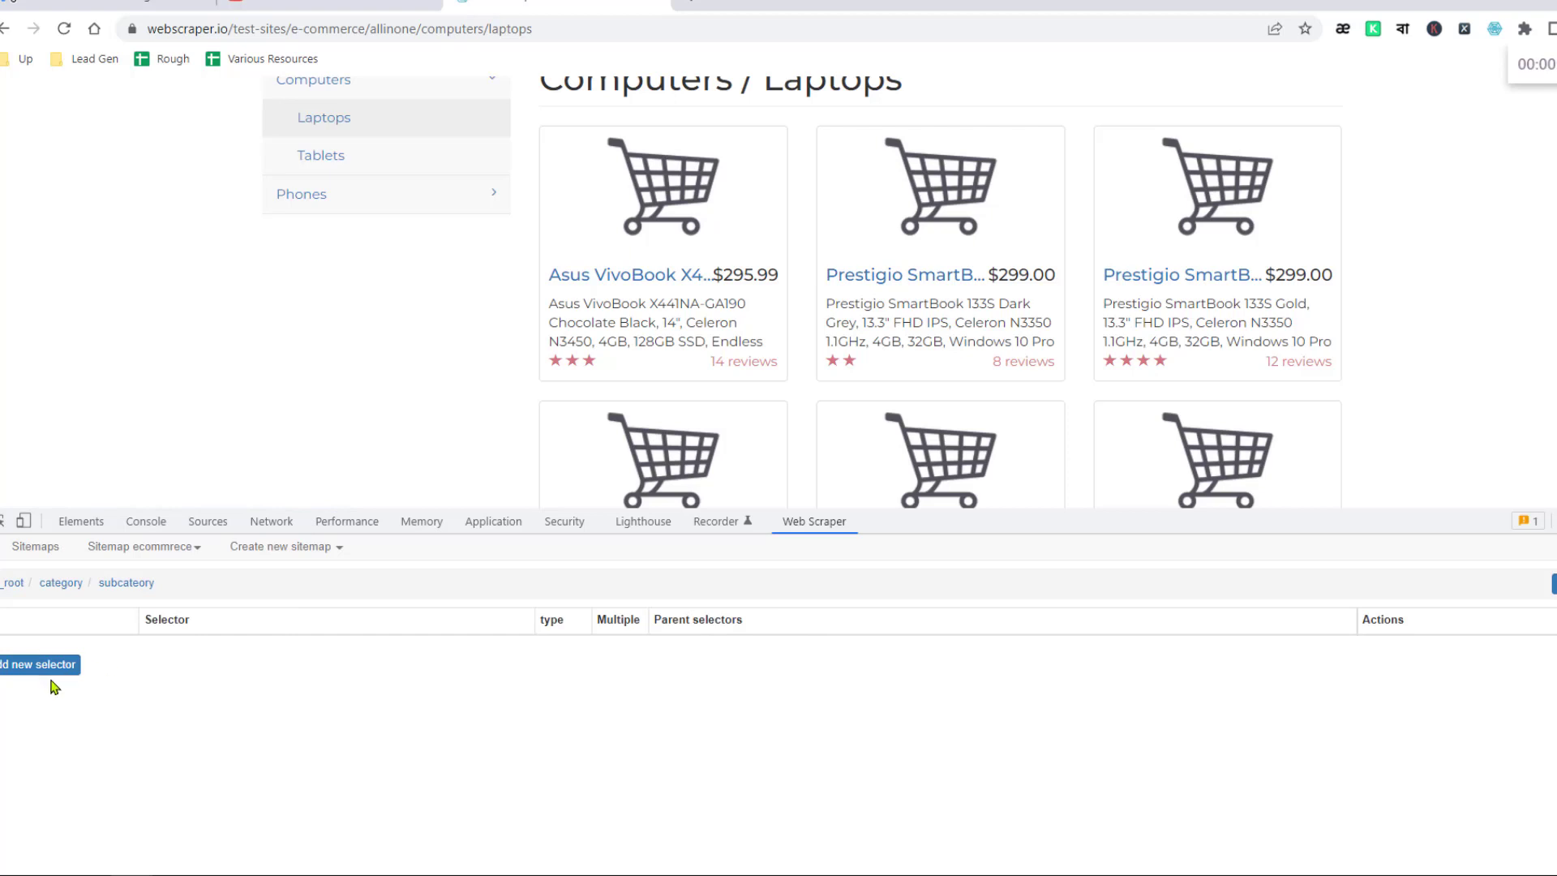
left_click(54, 666)
left_click(311, 577)
type("product")
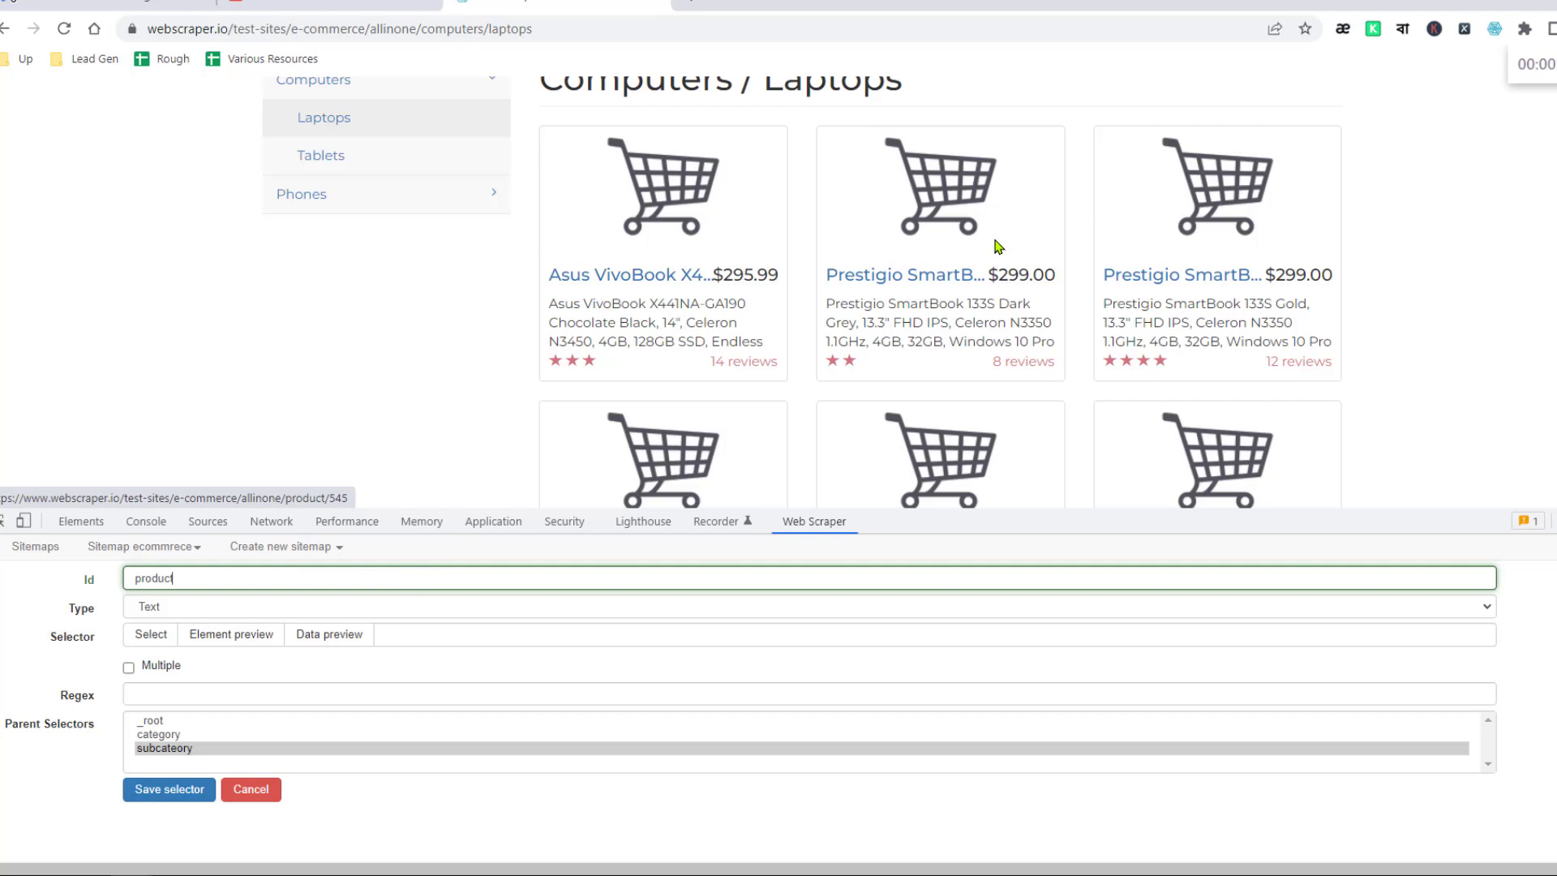
left_click(185, 610)
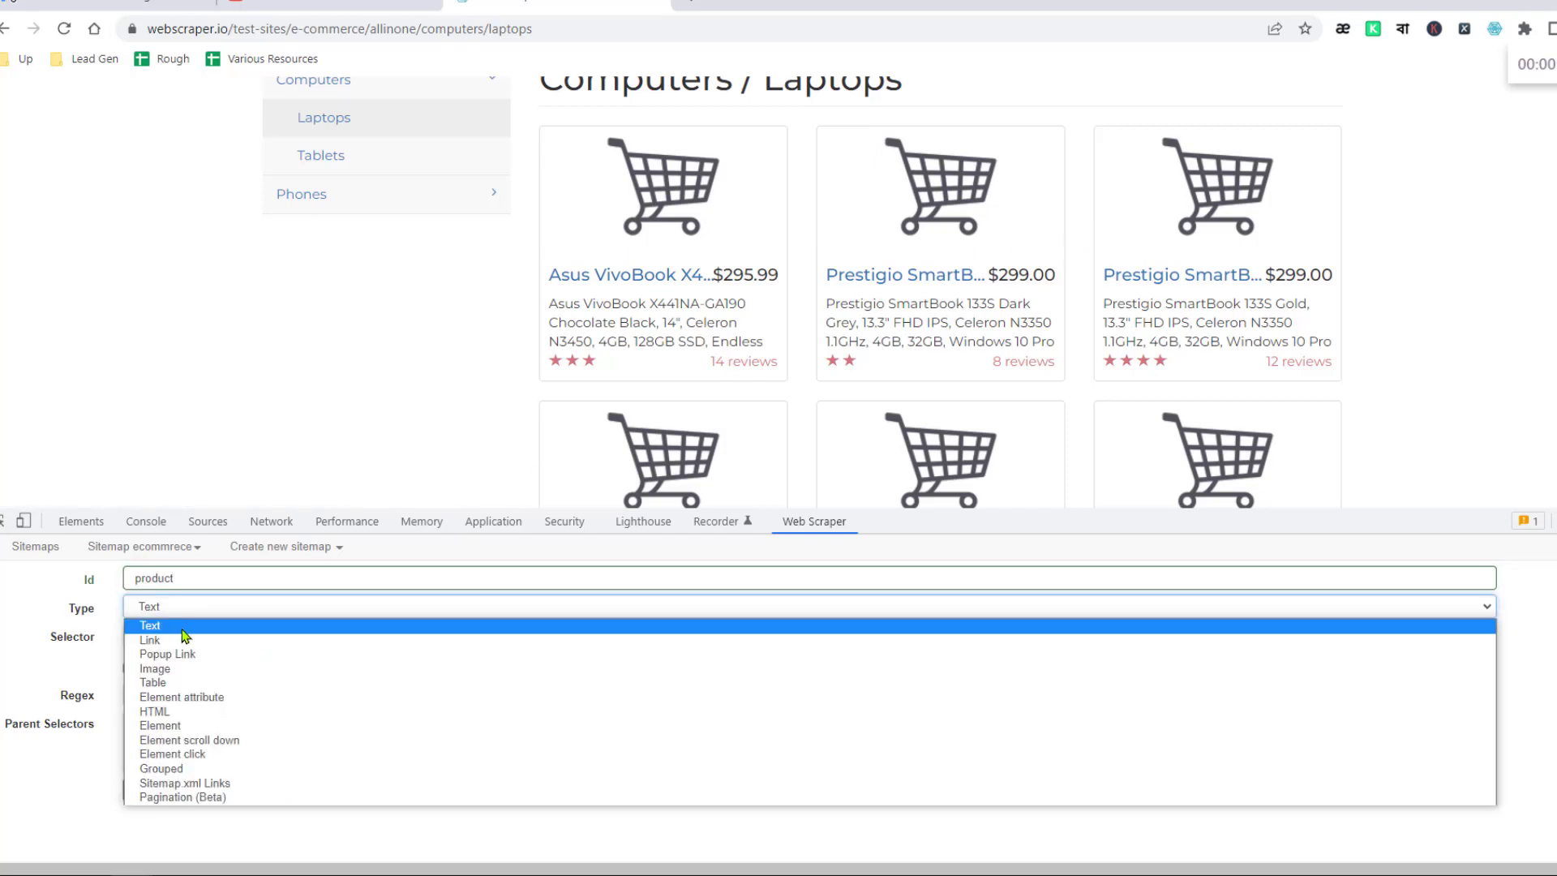
left_click(189, 640)
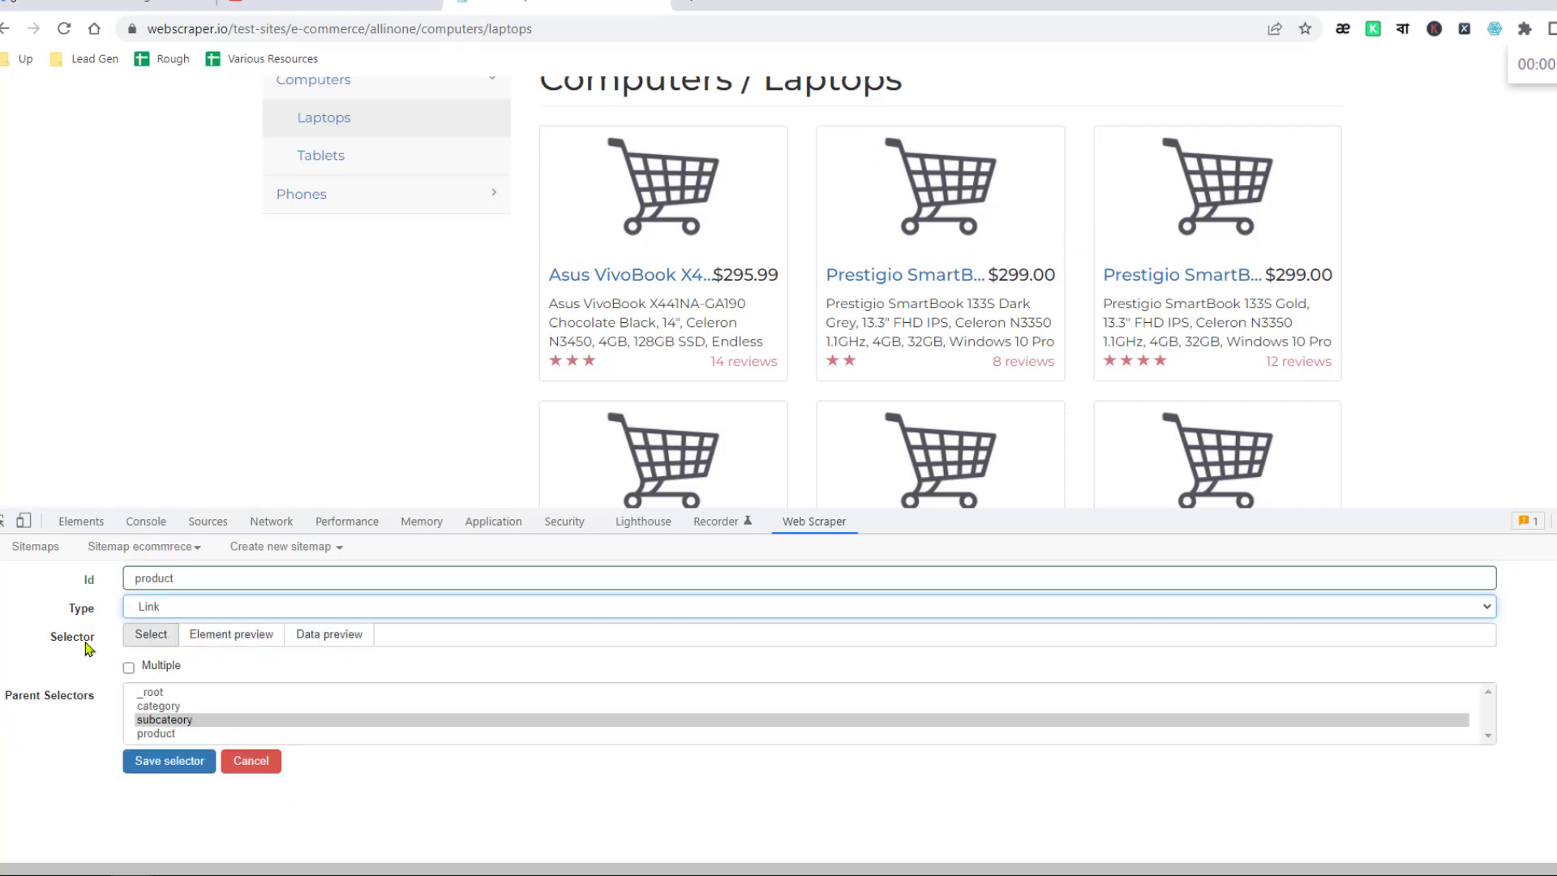
Pick the product title links on the Laptops page as the product selector's elements, allow multiple matches and save the selector
left_click(161, 640)
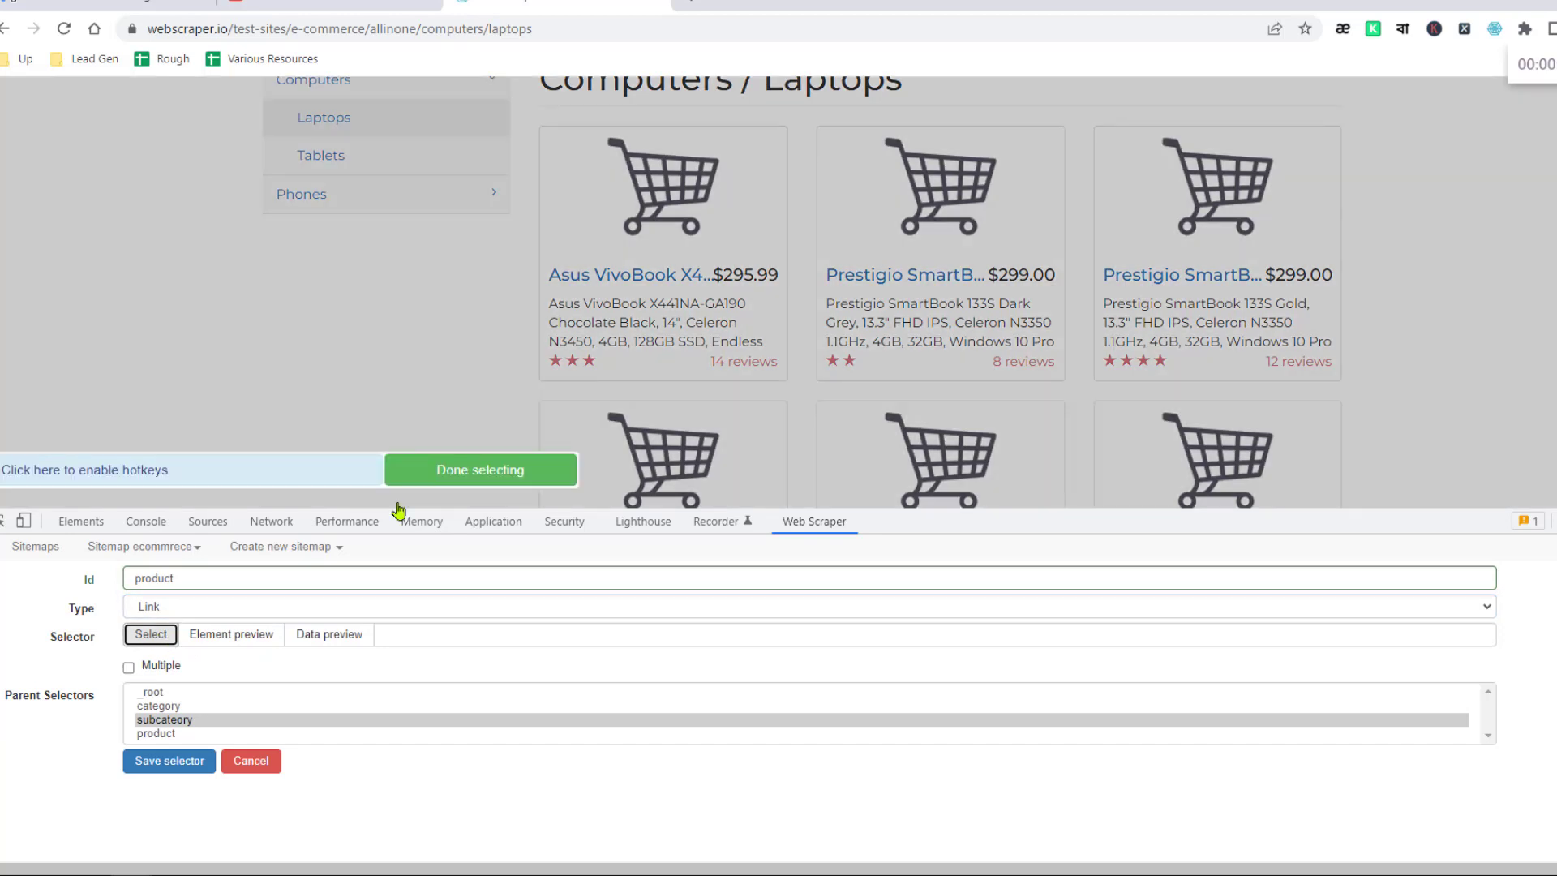
left_click(649, 280)
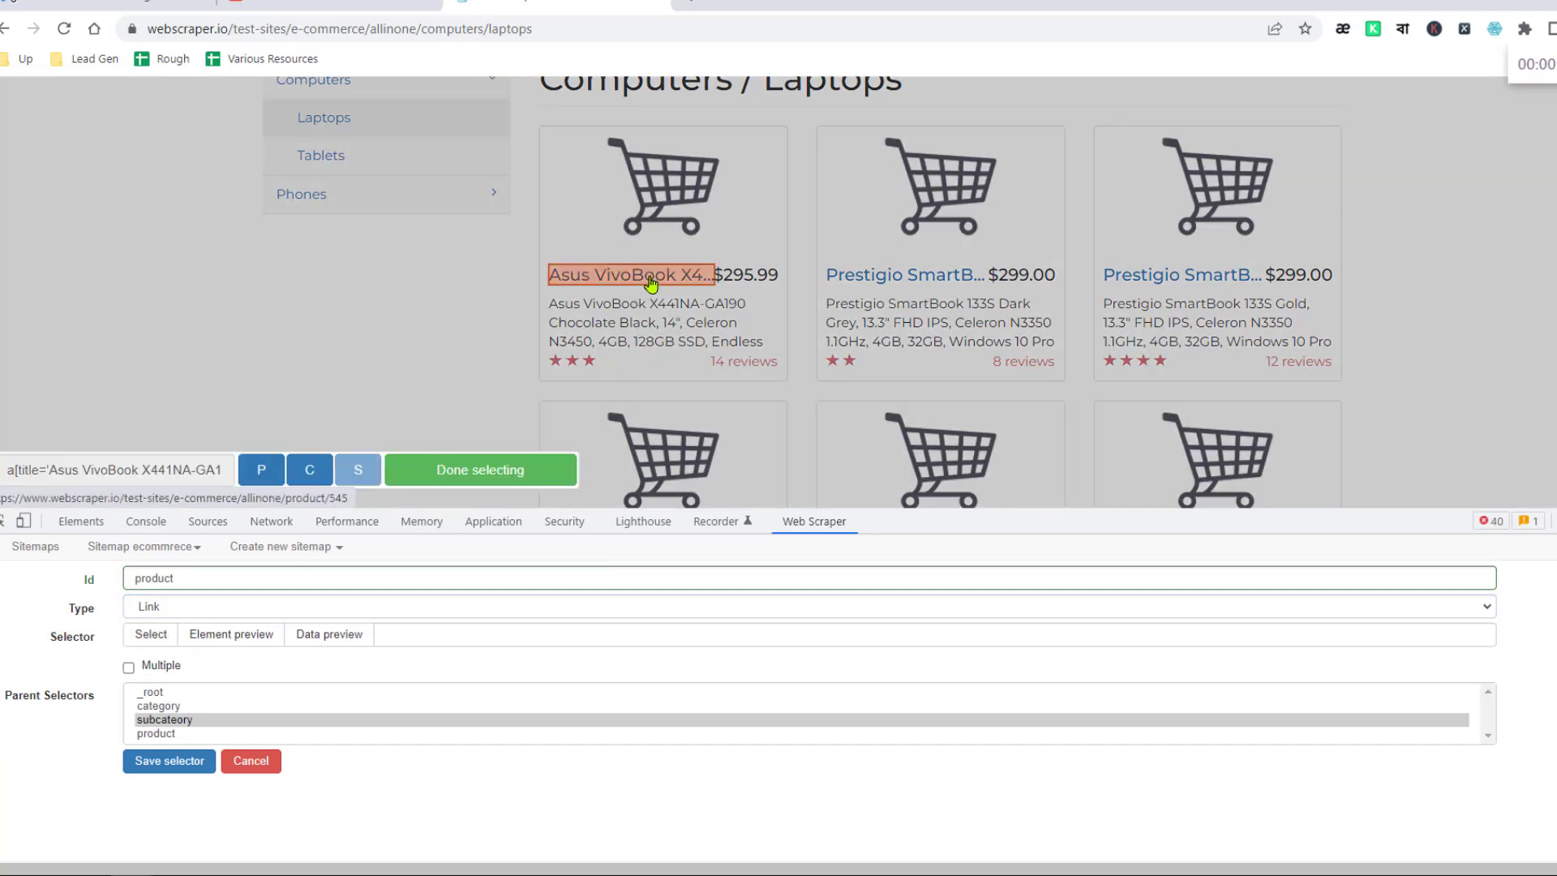
left_click(909, 280)
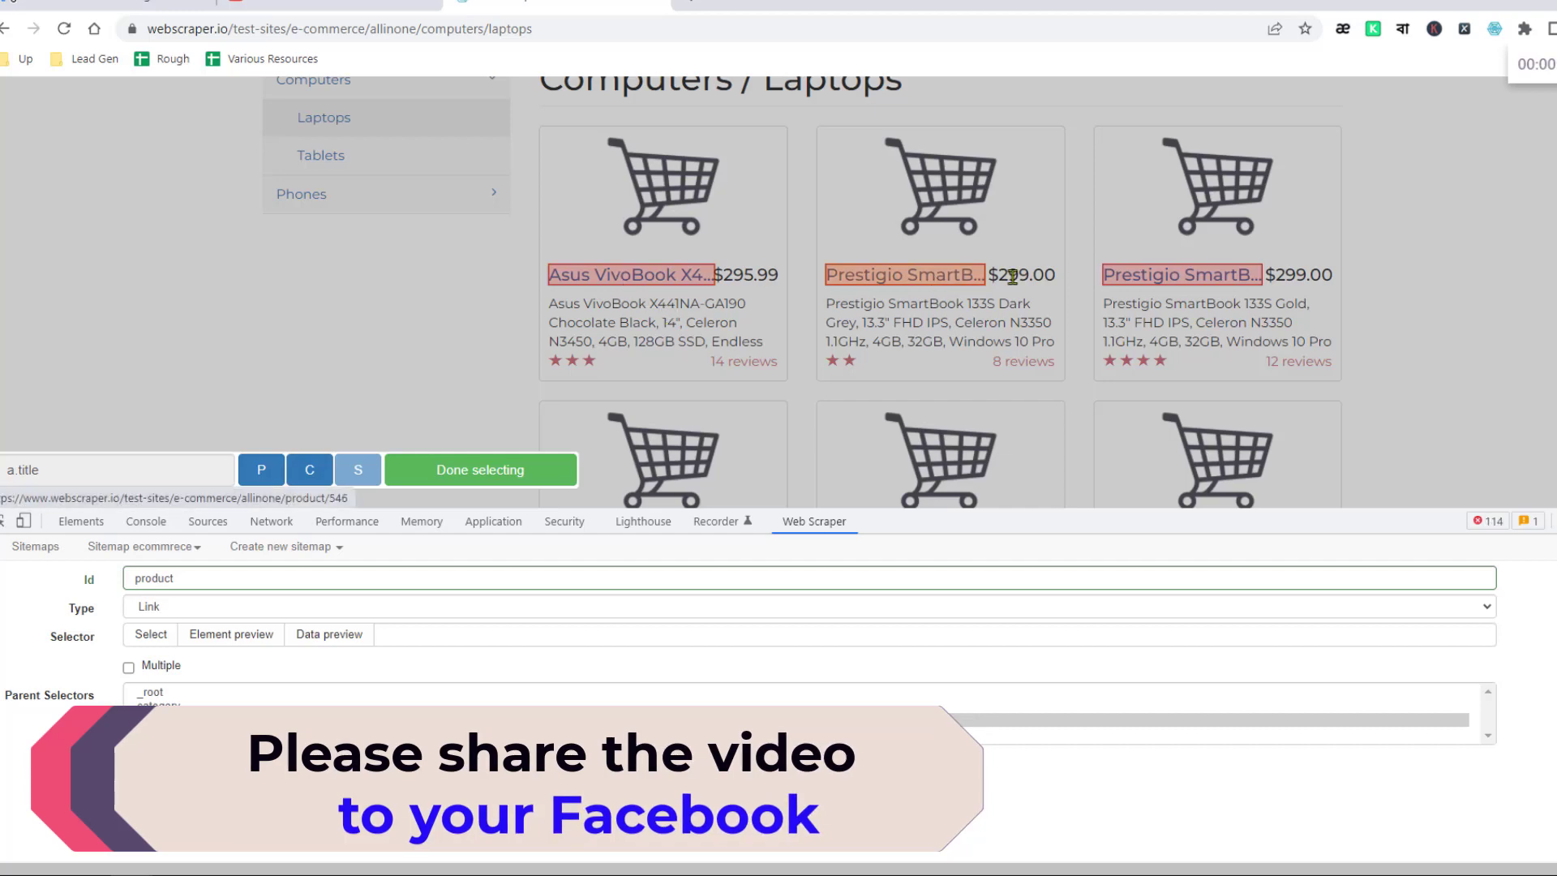
scroll(1014, 302, "down", 3)
scroll(1022, 312, "down", 4)
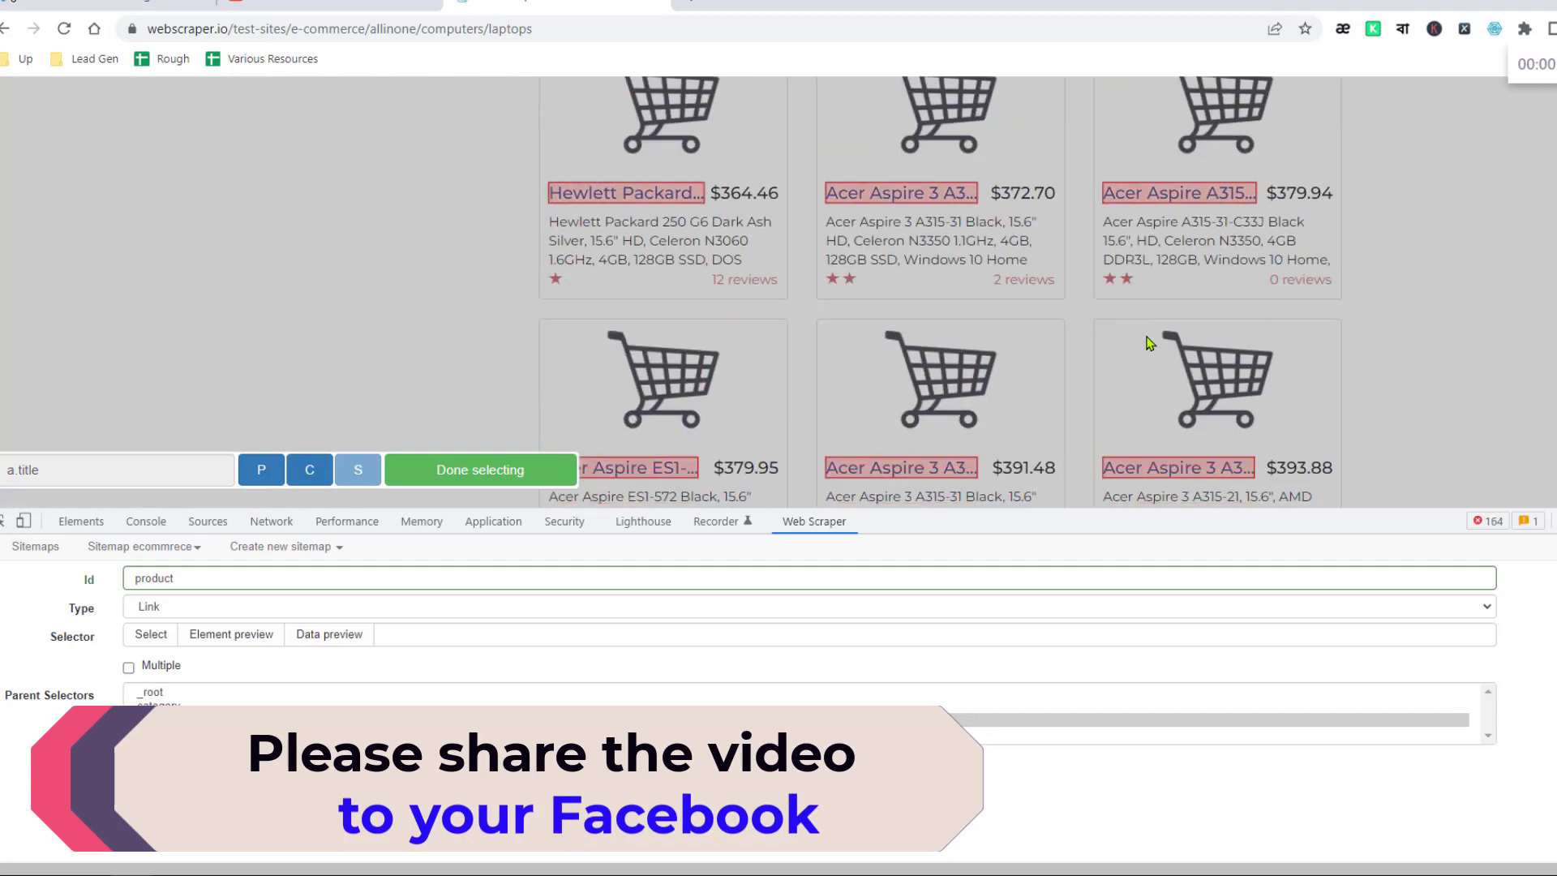
scroll(1140, 341, "down", 5)
scroll(1091, 355, "up", 10)
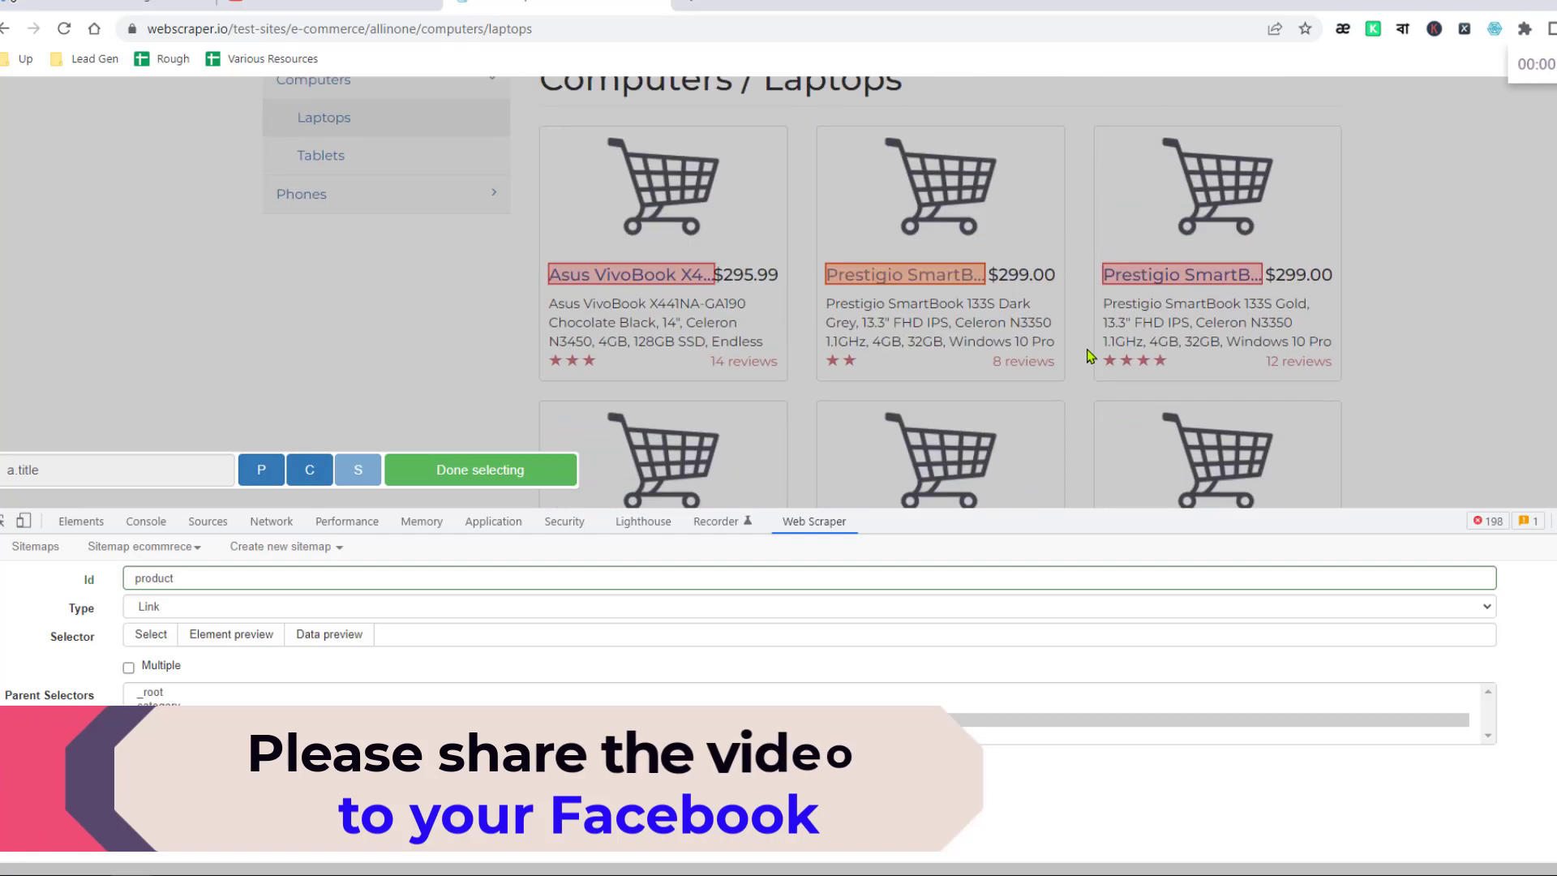
left_click(523, 484)
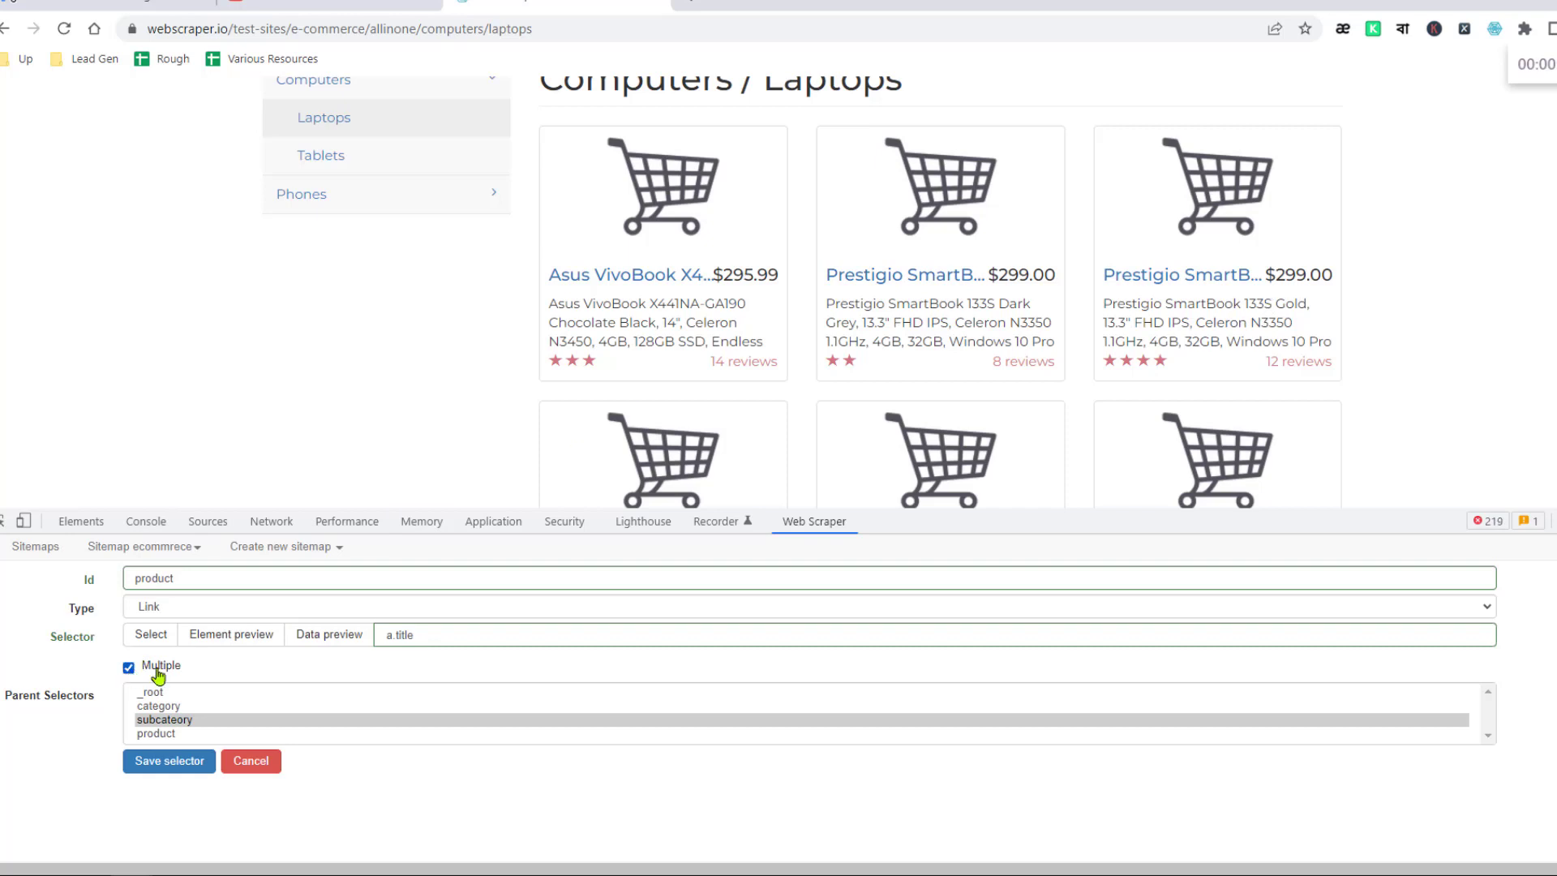
left_click(194, 766)
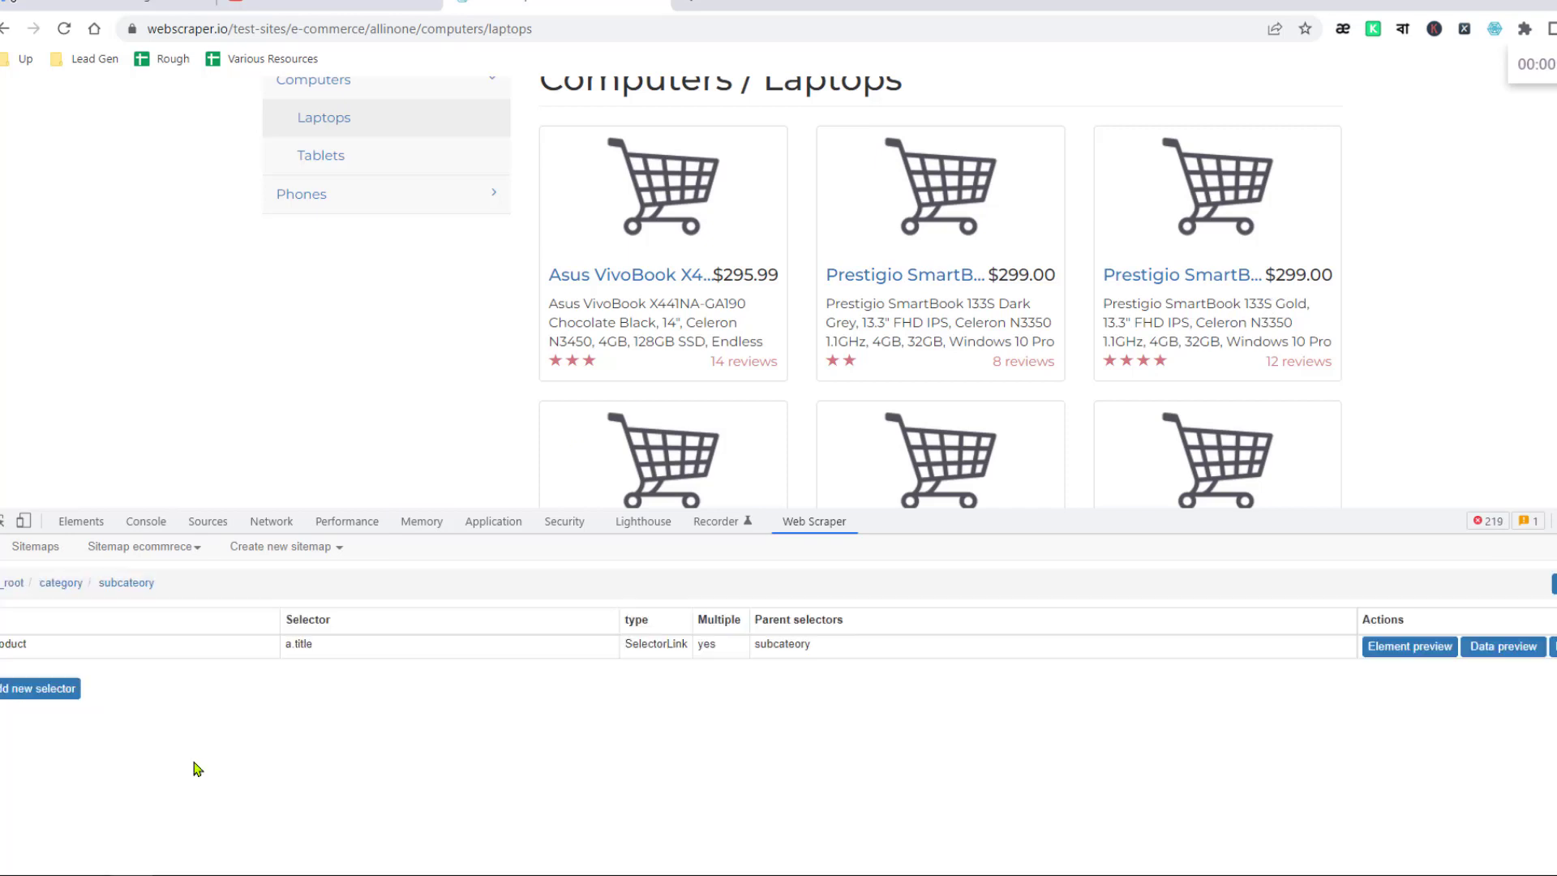
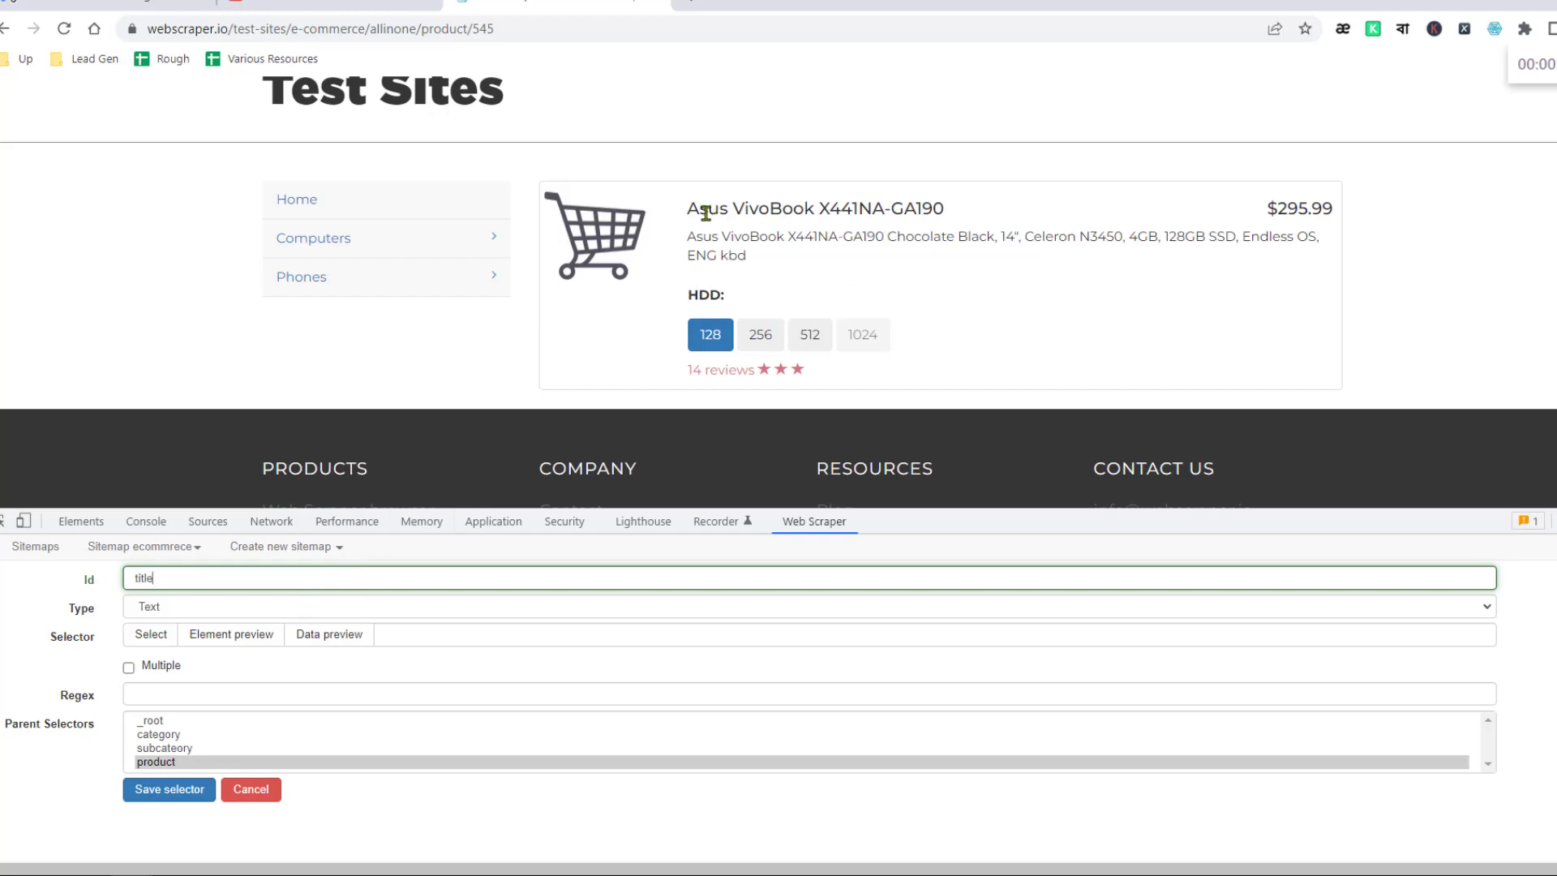
Set the title selector's type to Text, pick the Asus VivoBook product heading as its element and save the selector
left_click(188, 611)
left_click(192, 628)
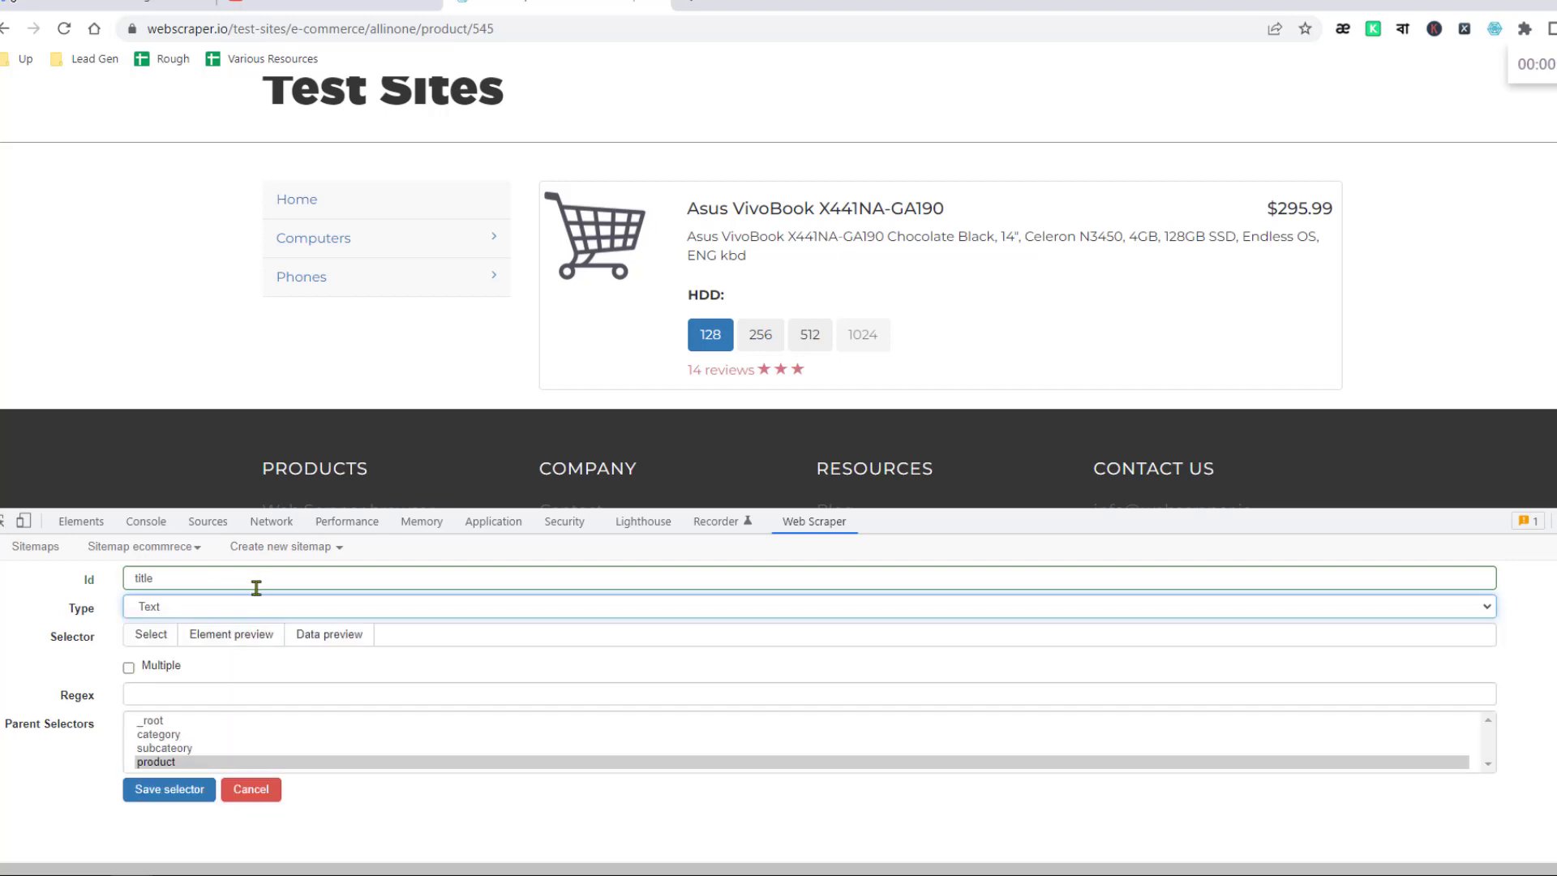
left_click(161, 641)
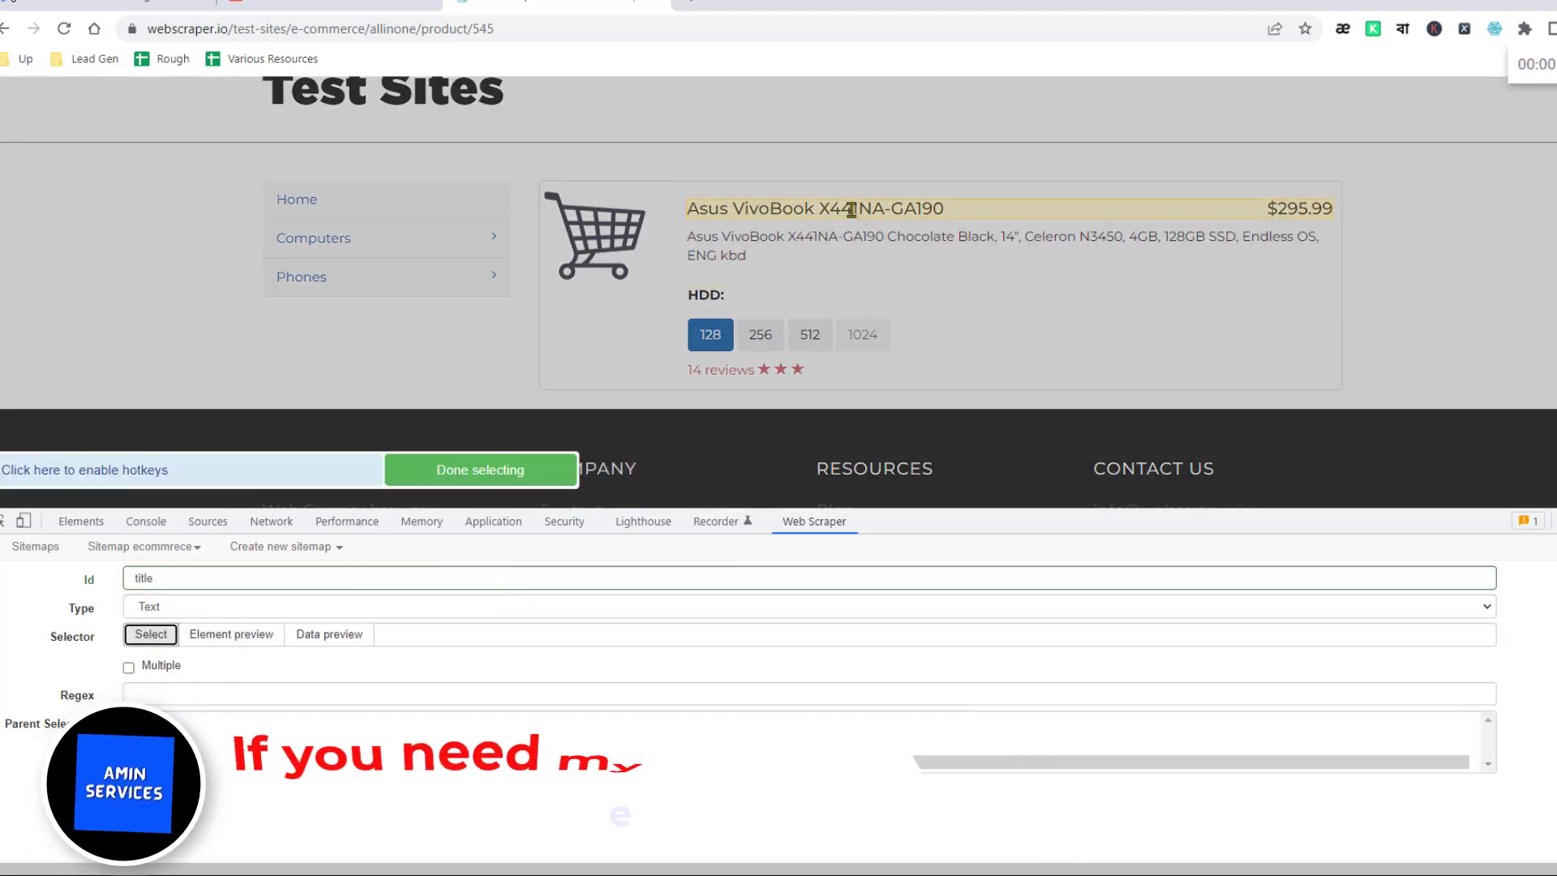
left_click(851, 208)
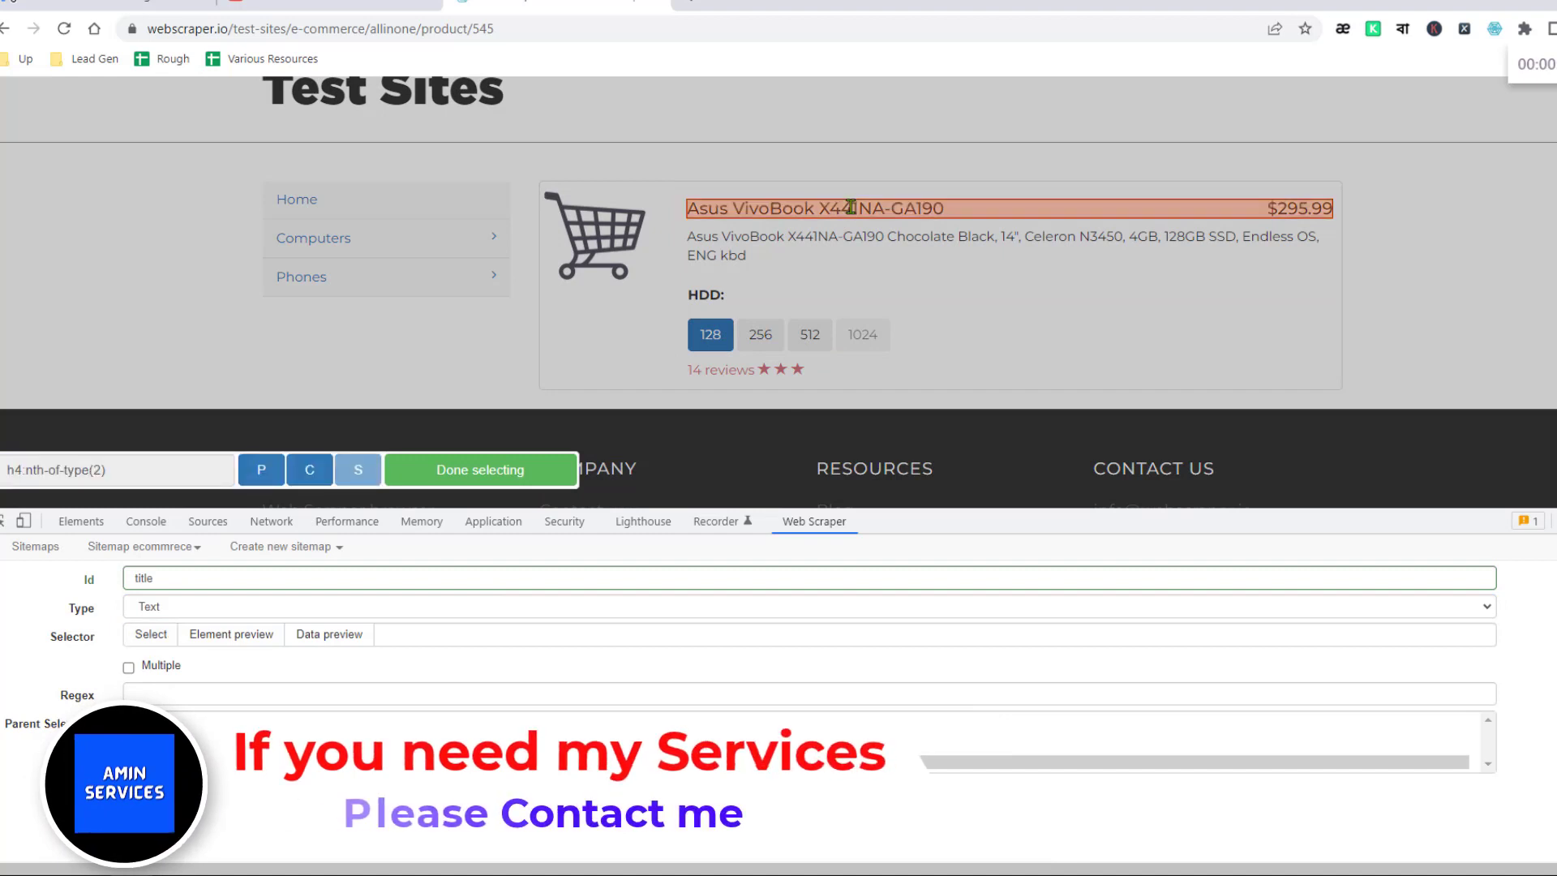
left_click(469, 478)
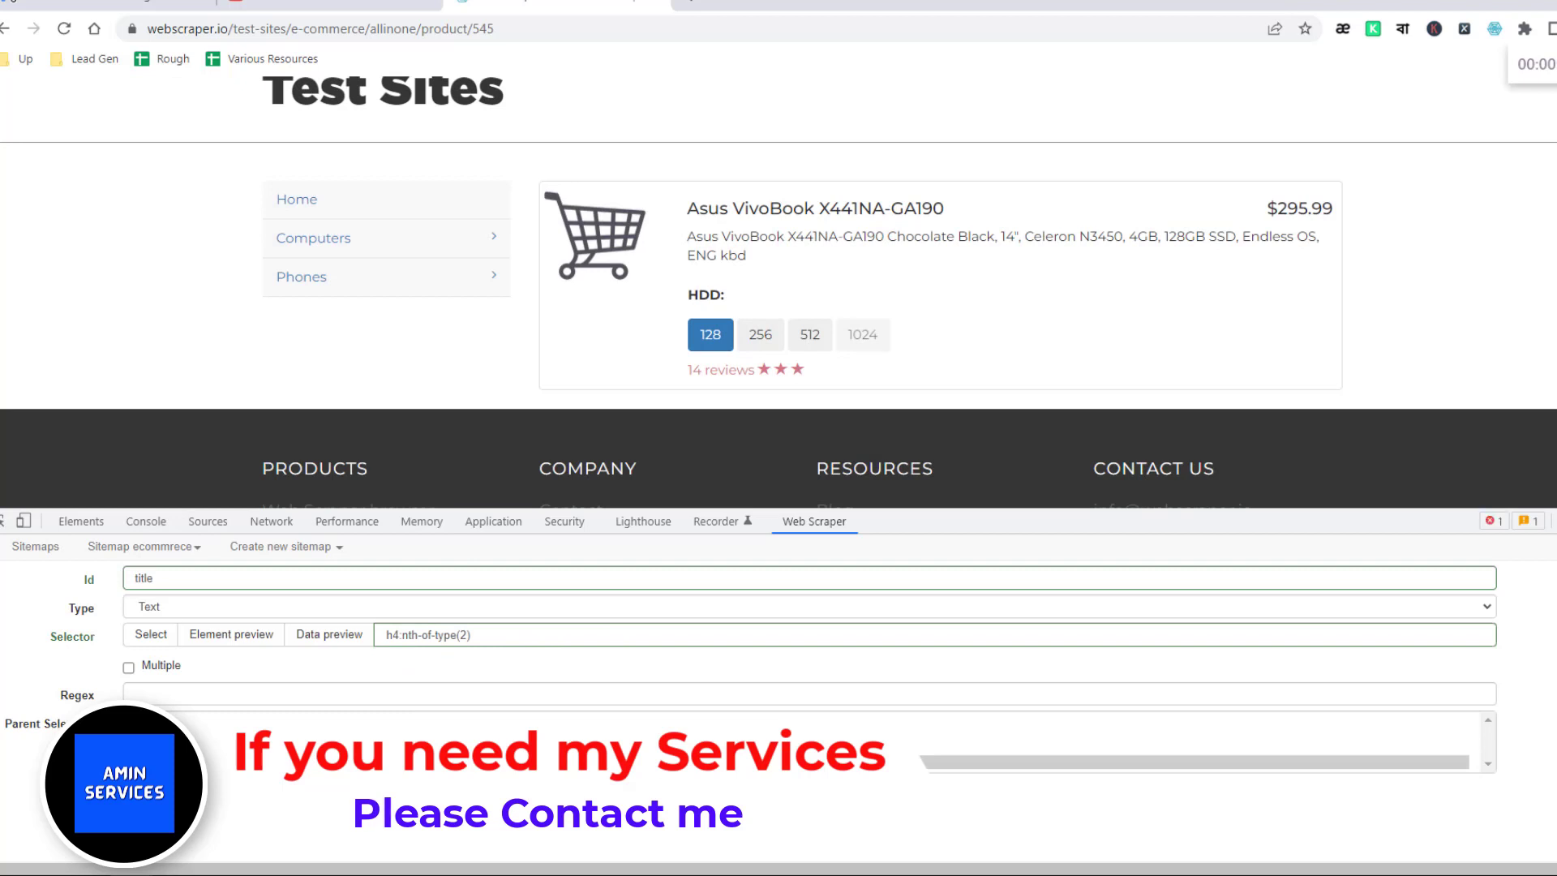
left_click(162, 799)
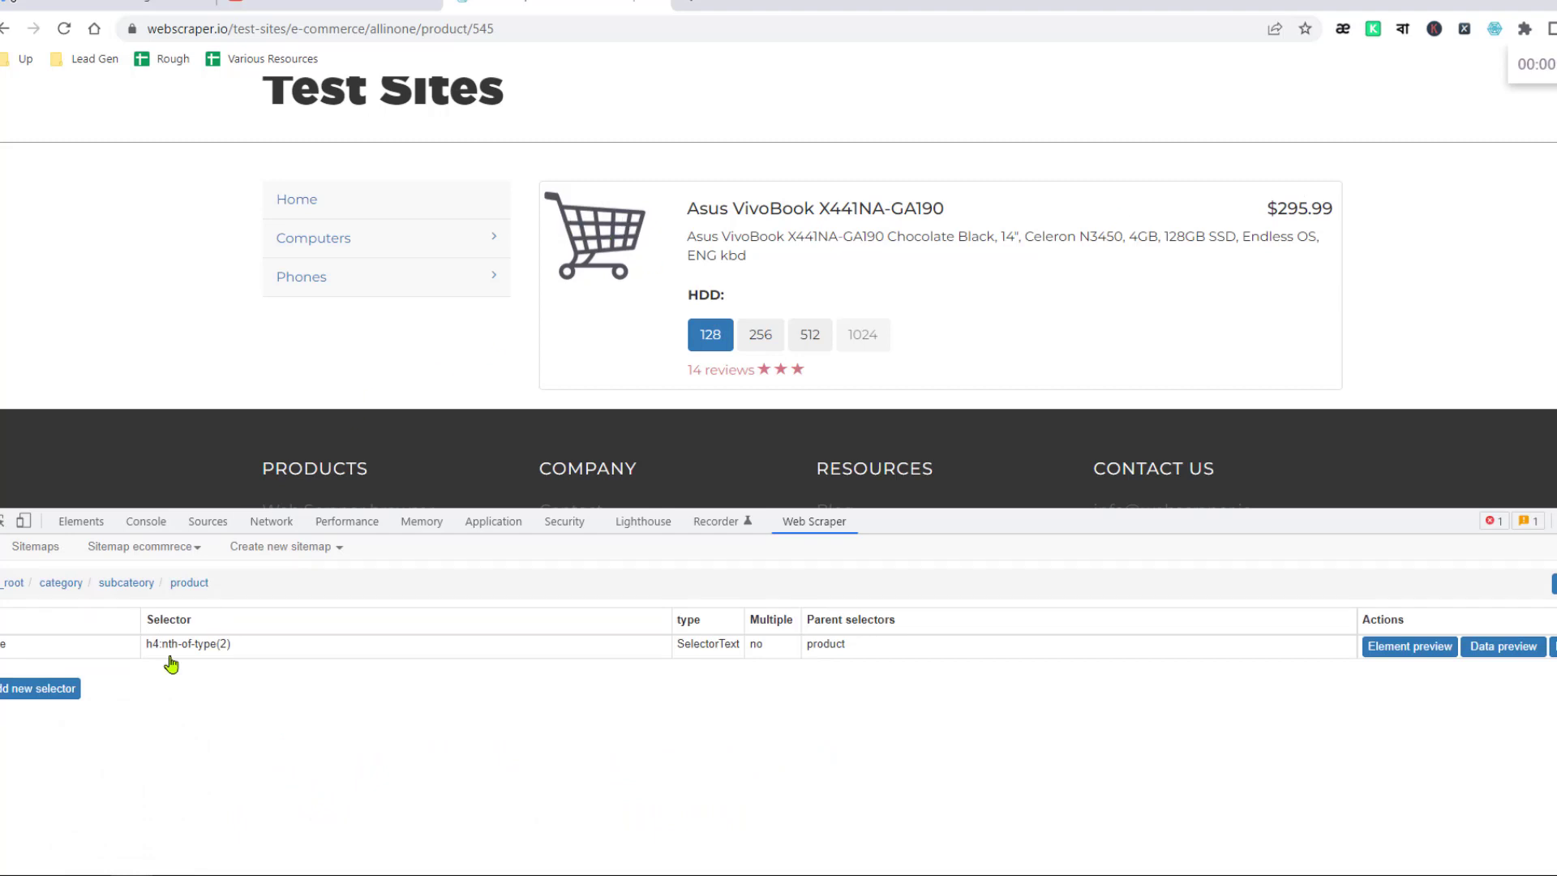
Add a new selector under product with the ID "price", keeping the type Text
left_click(55, 691)
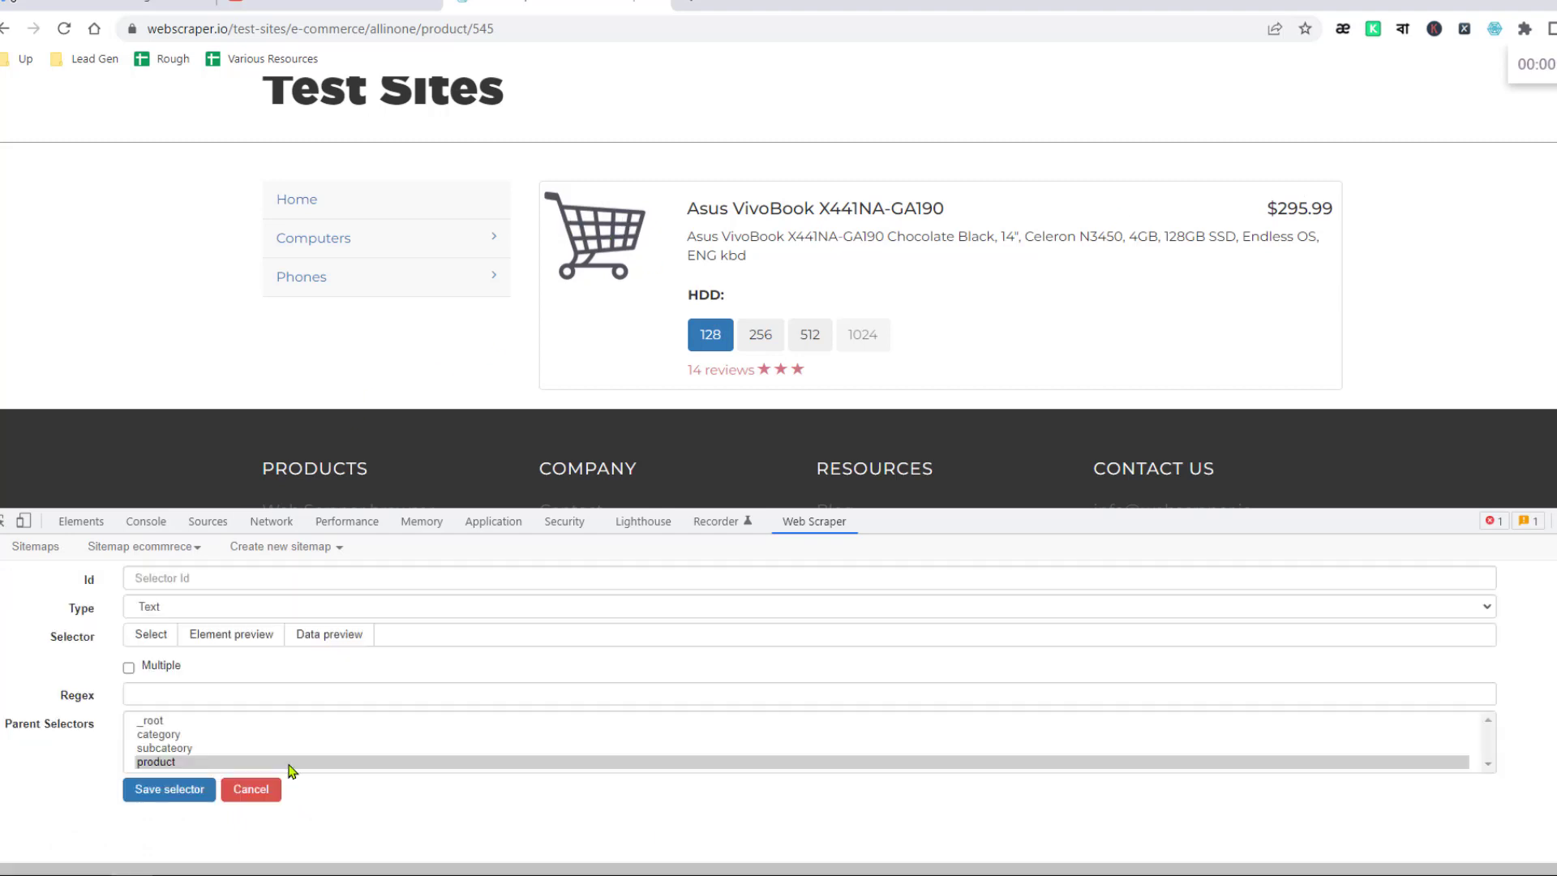
left_click(320, 574)
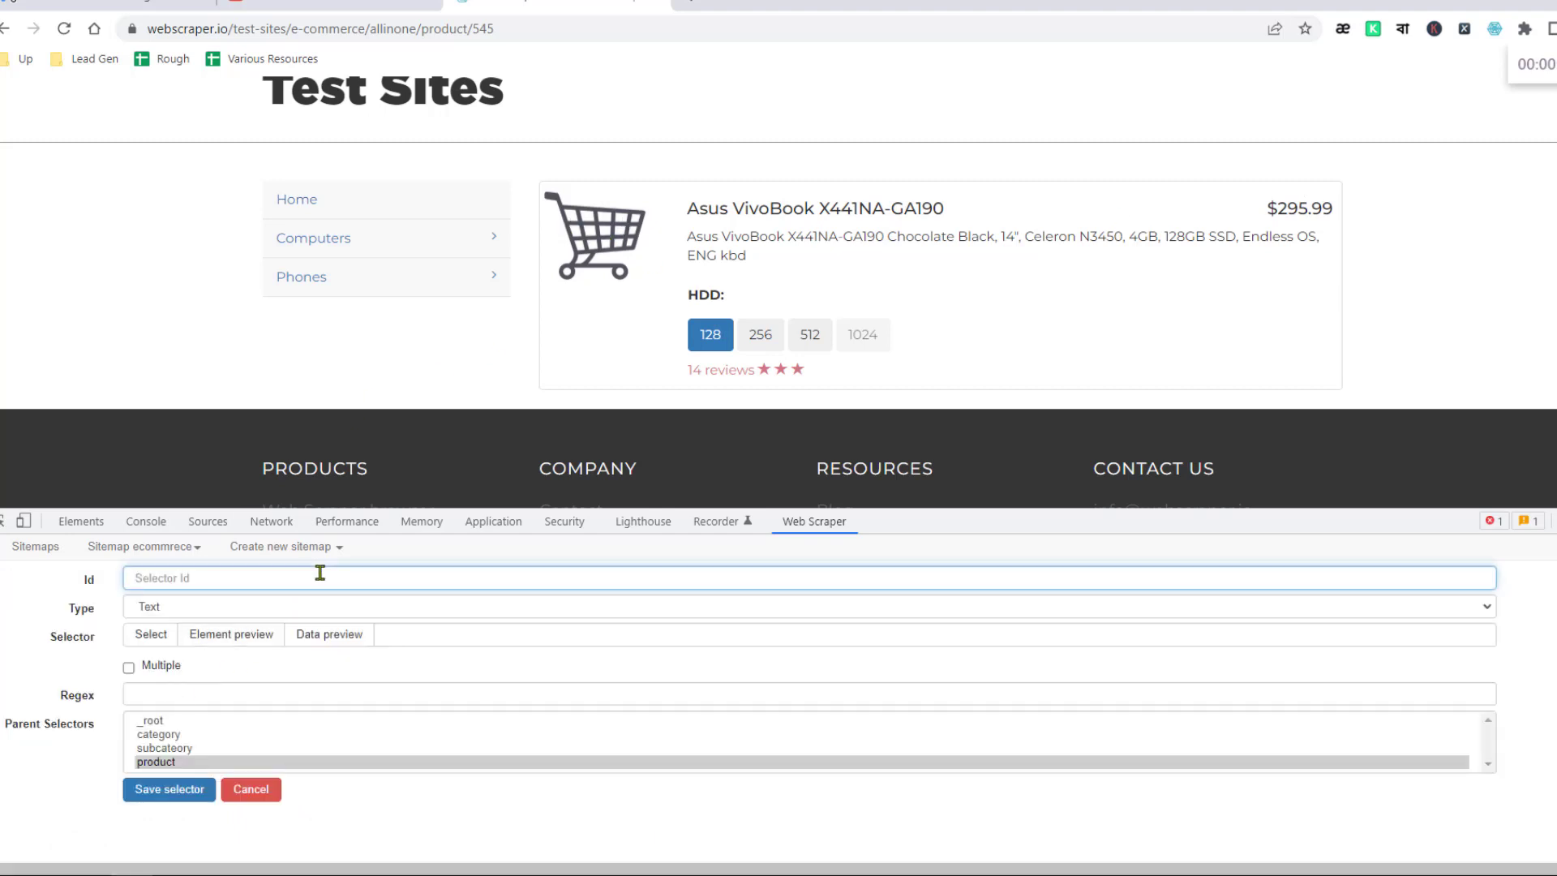
type("pri")
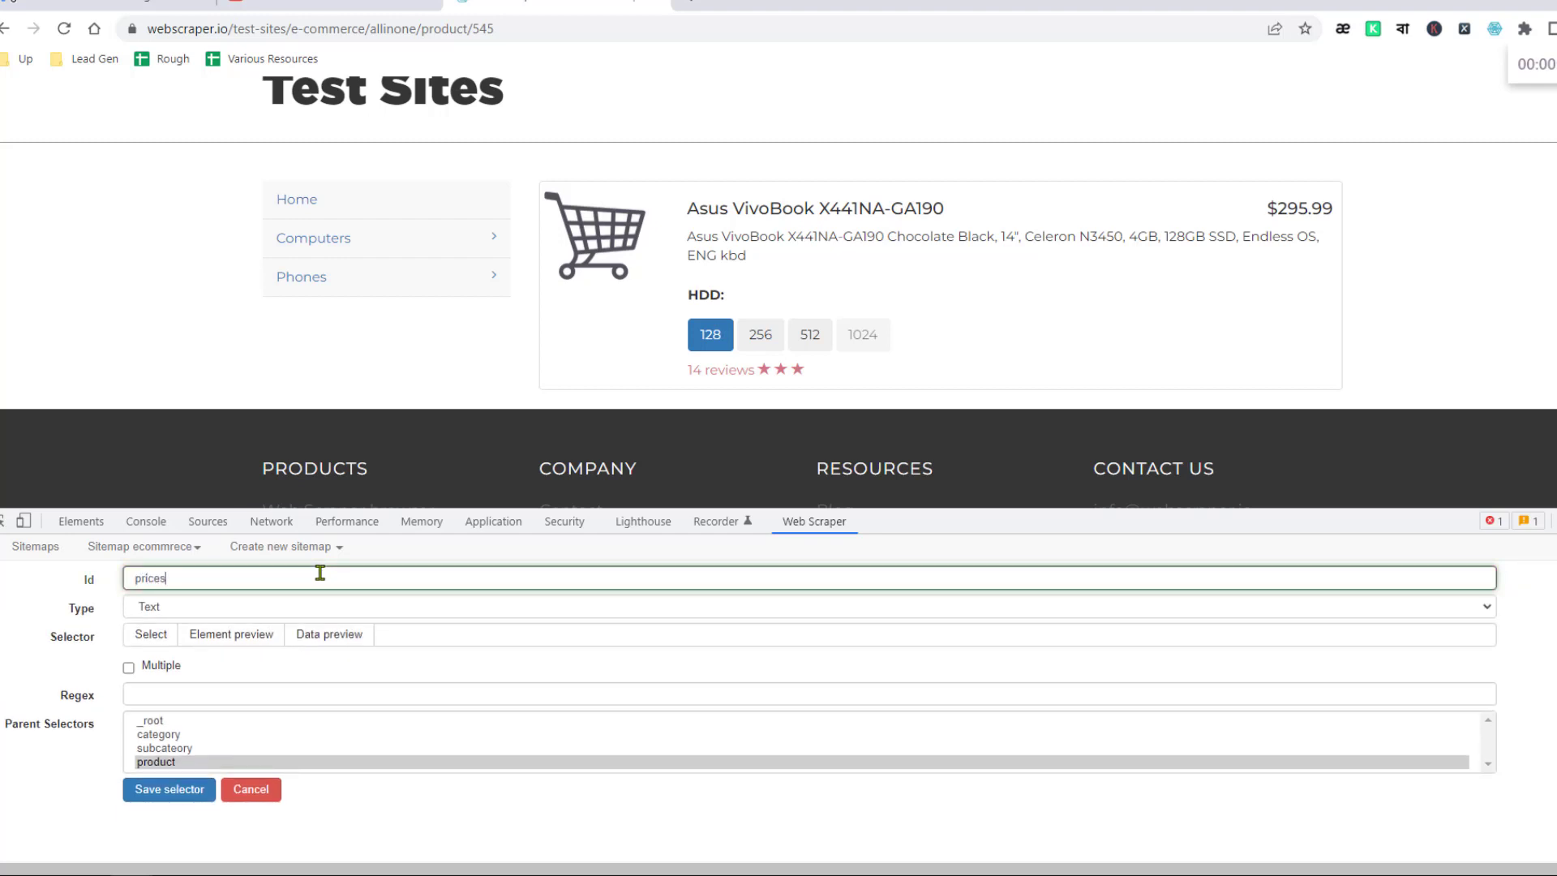
type("ces")
key("BackSpace")
Pick the product's price heading as the price selector's element and save the selector
left_click(152, 636)
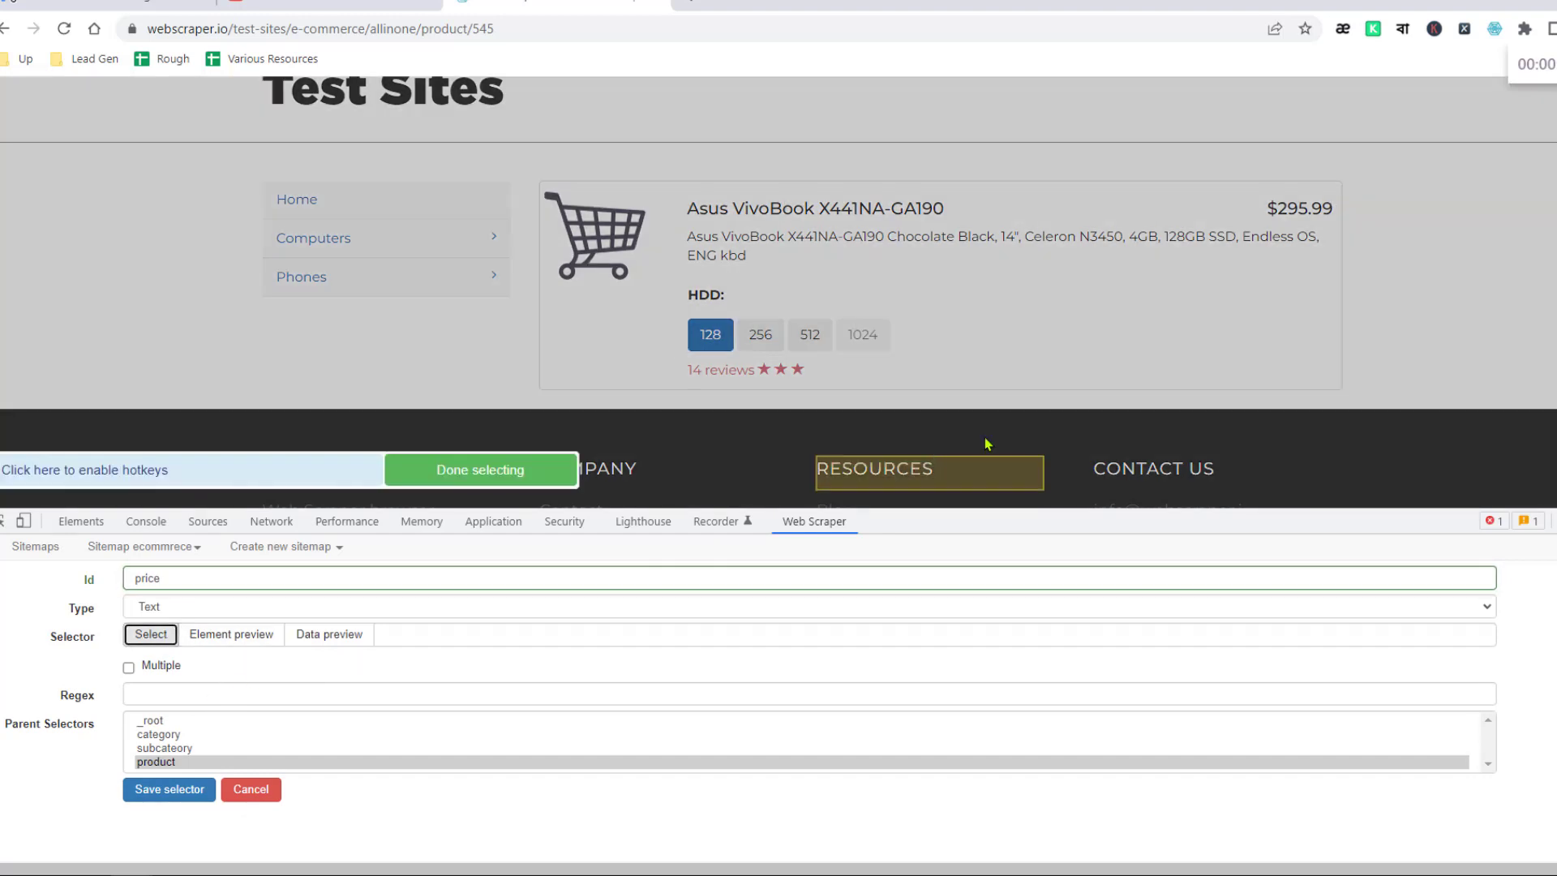
left_click(1300, 208)
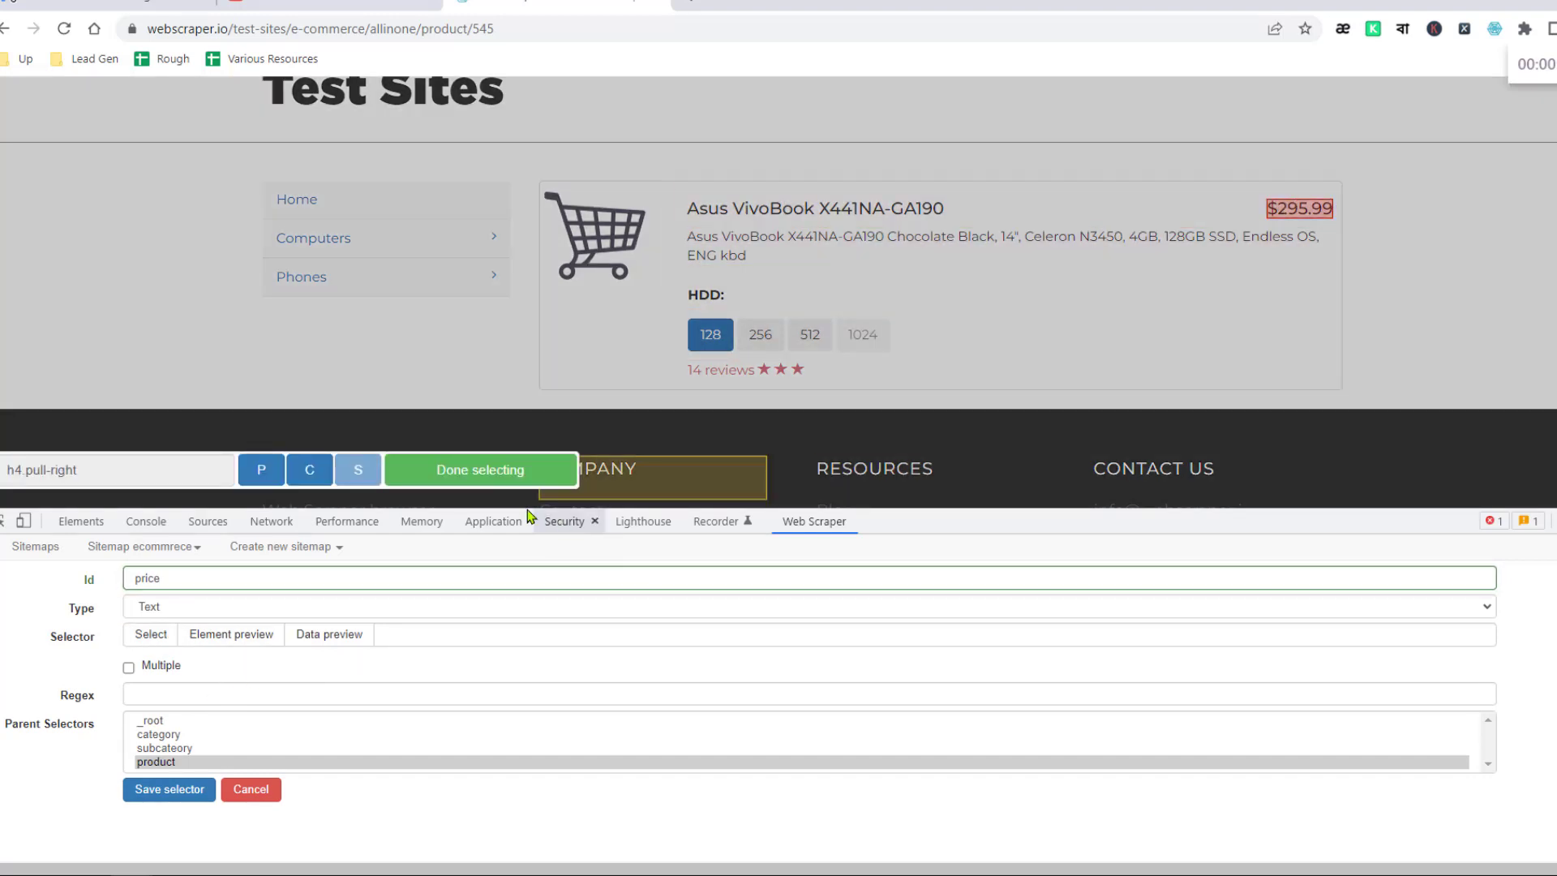
left_click(523, 477)
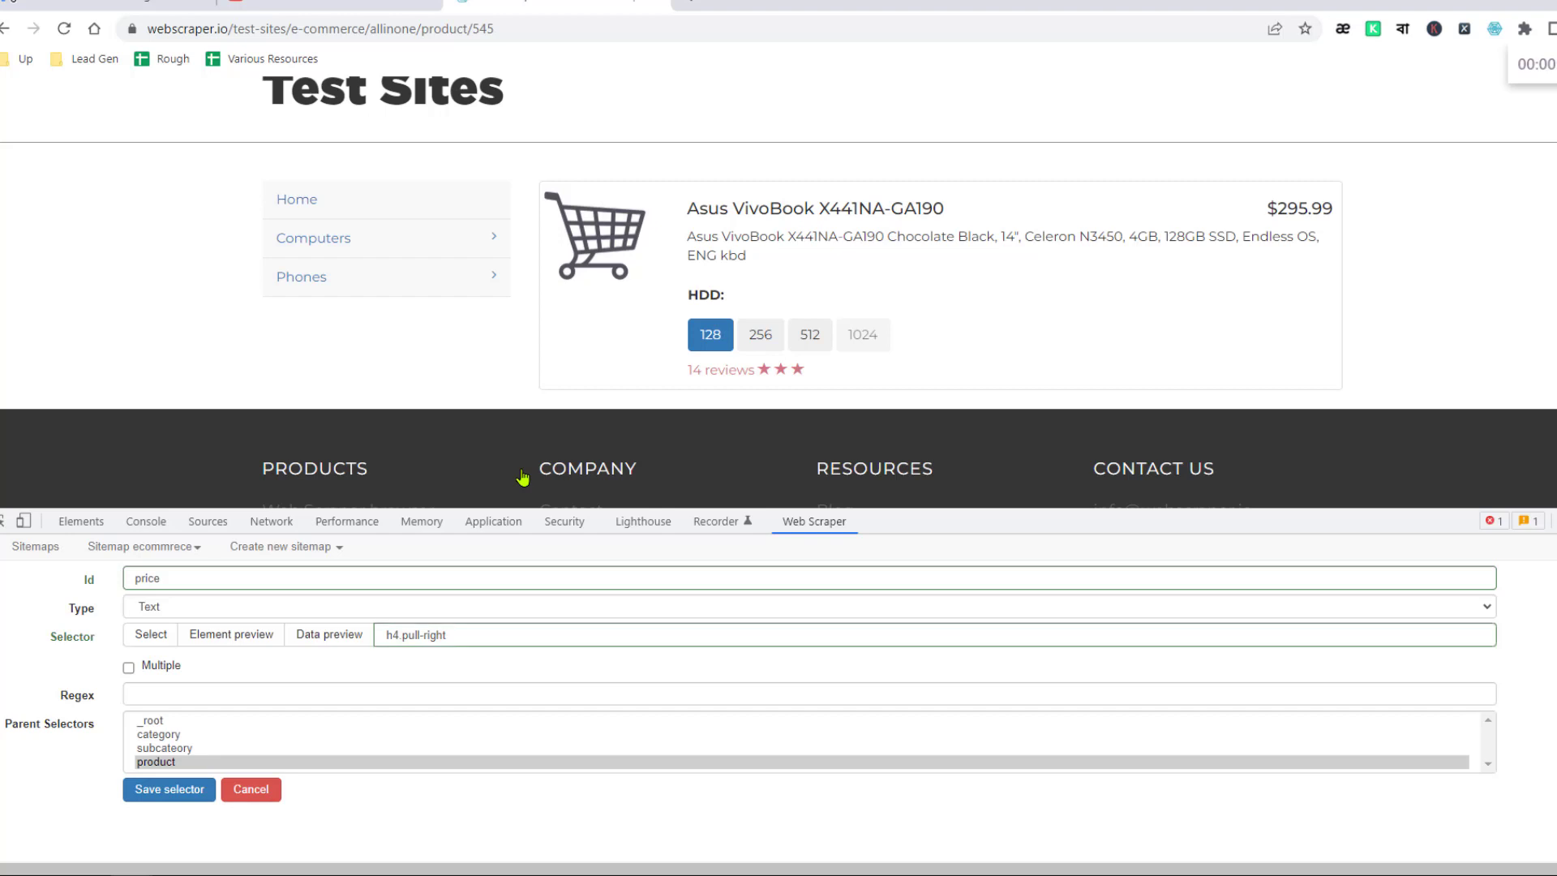
left_click(168, 790)
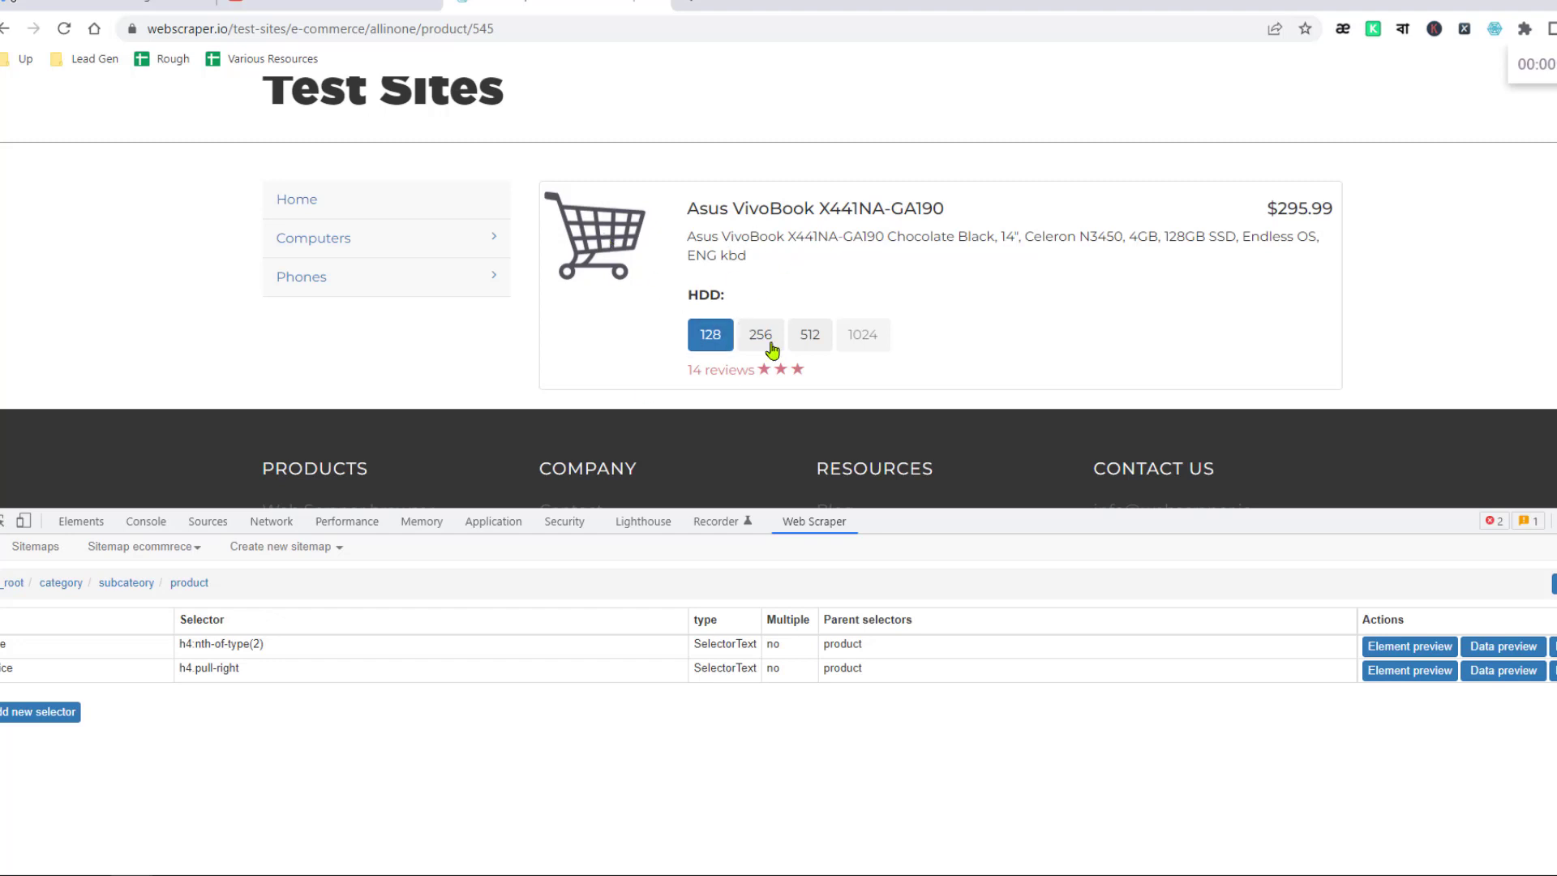
Add a Text selector under product with the ID "desc", pick the product description paragraph as its element and save it
left_click(36, 711)
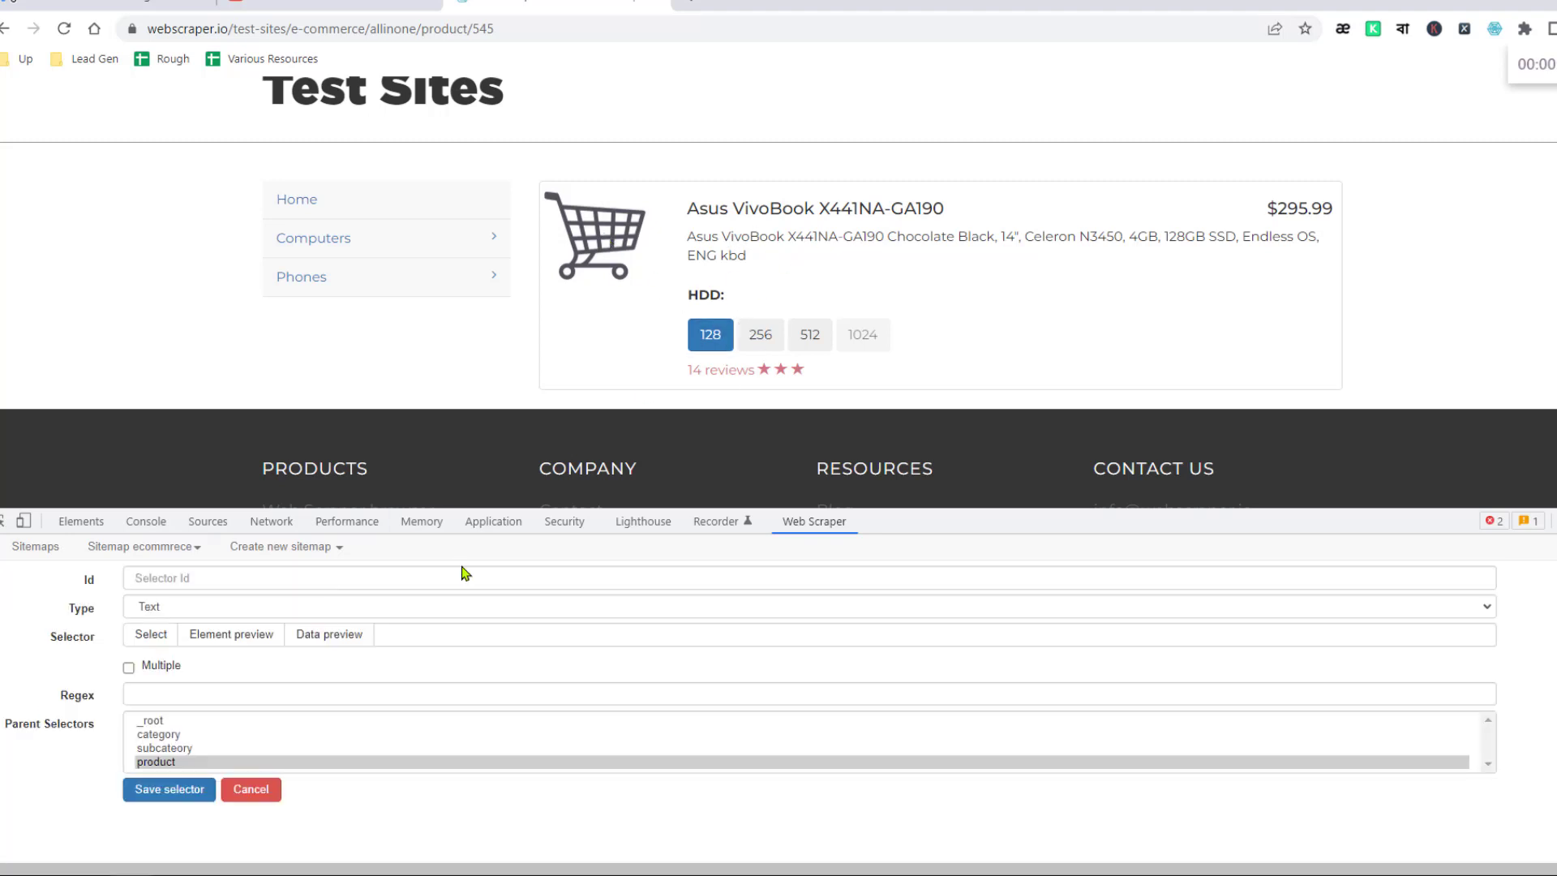
left_click(374, 573)
type("desc")
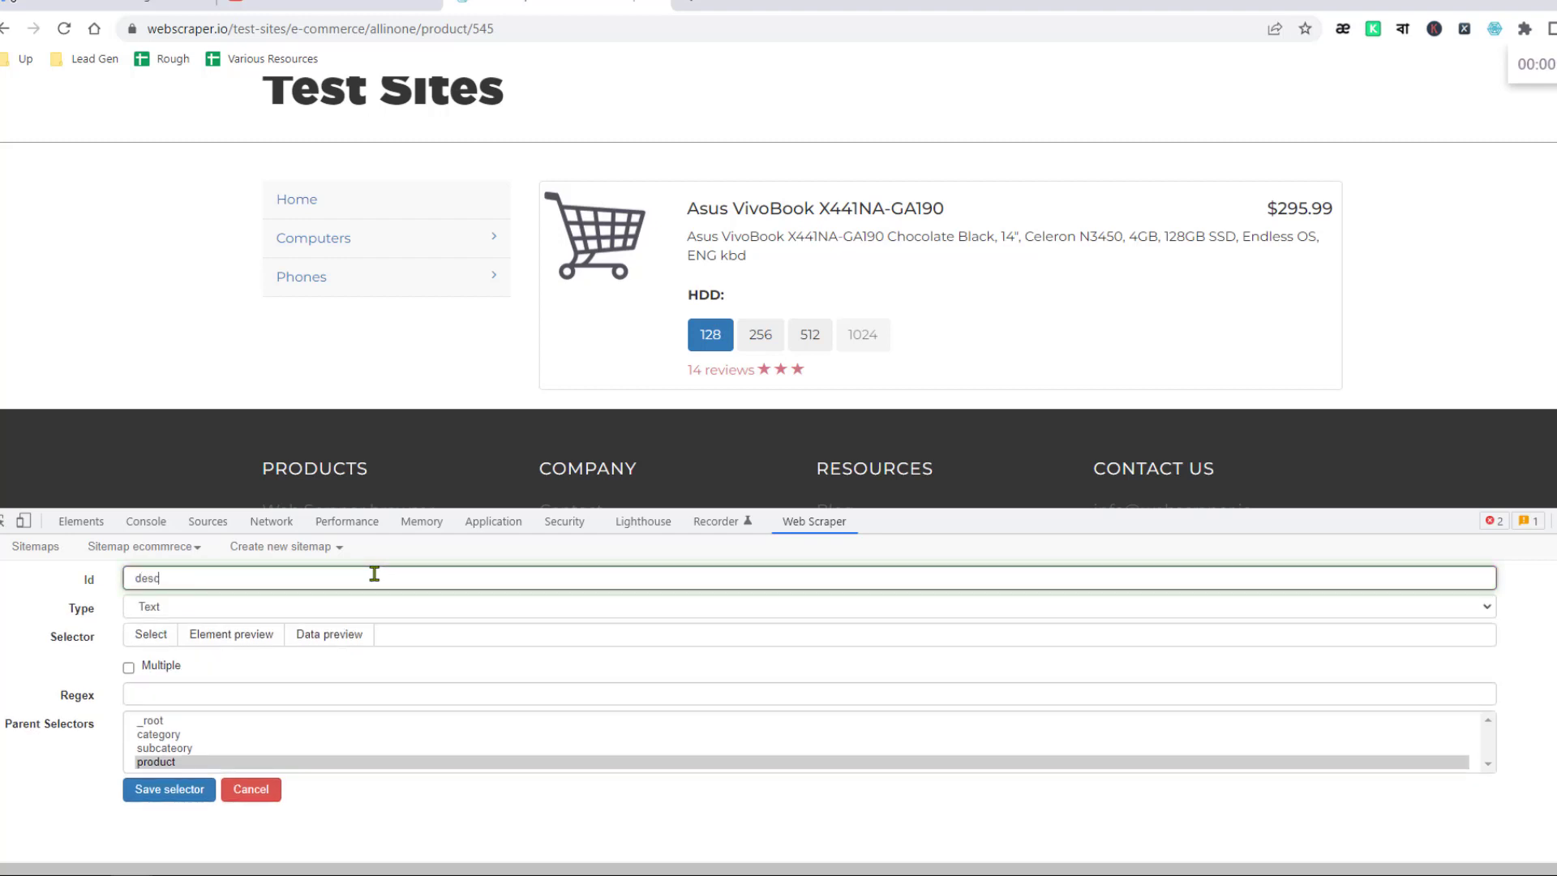
left_click(151, 634)
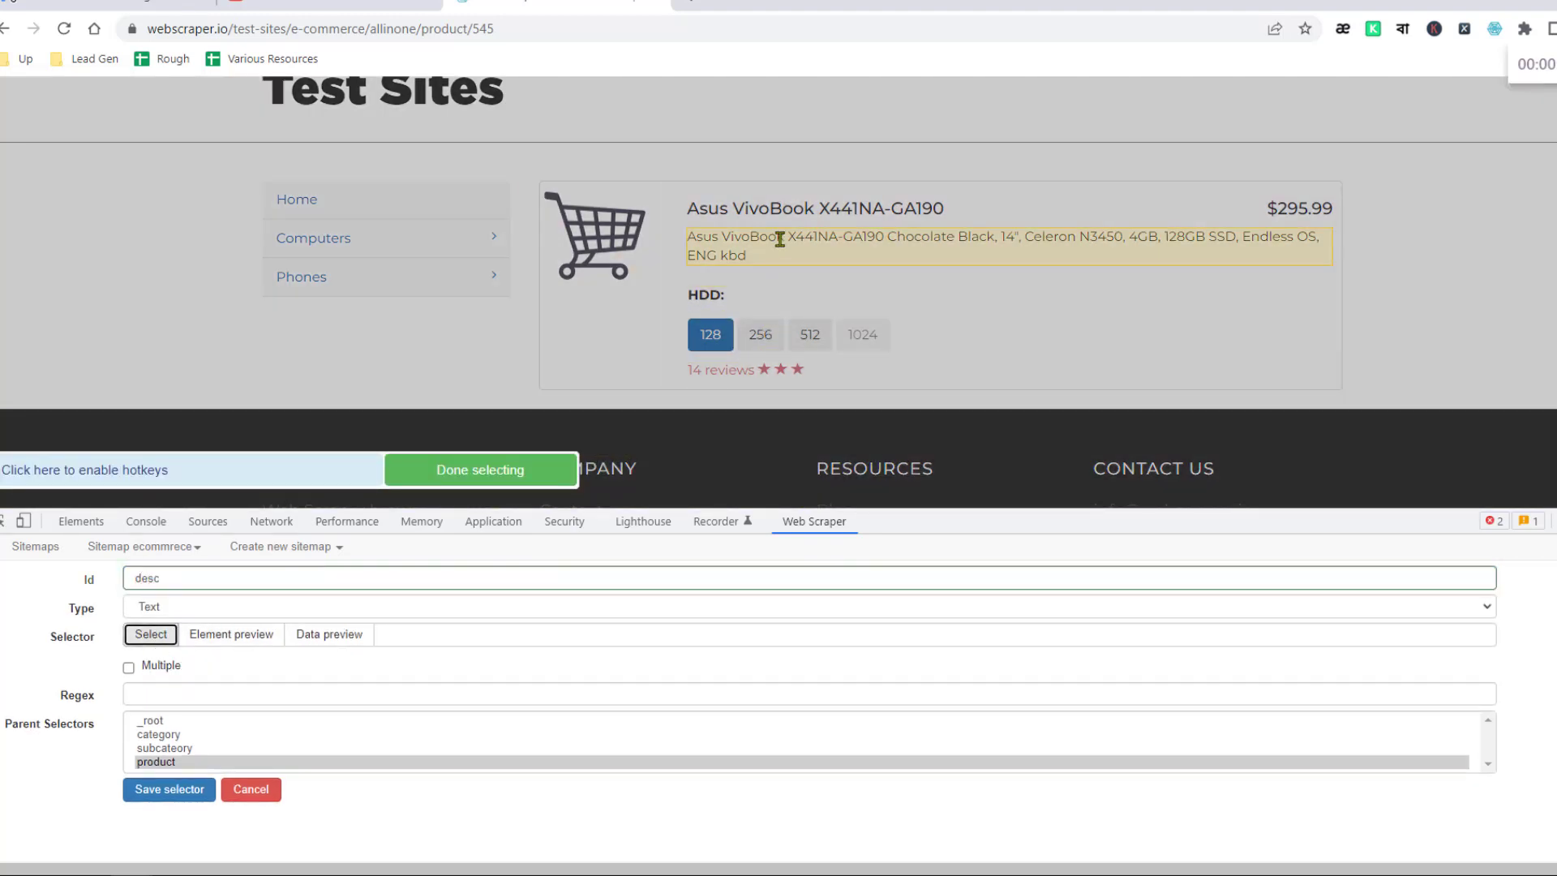
left_click(781, 240)
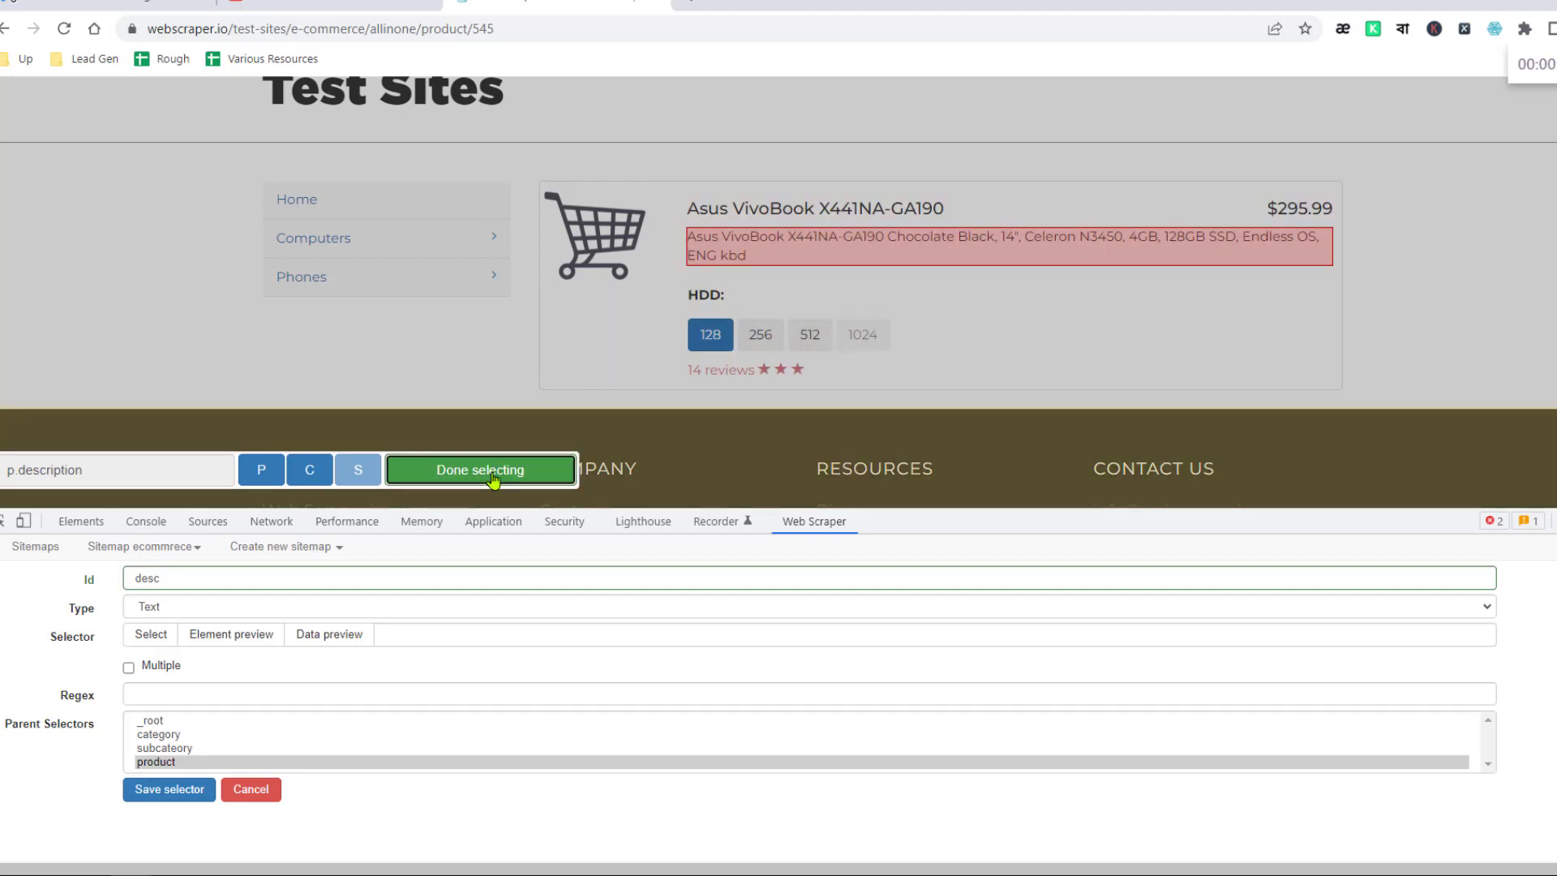
left_click(486, 470)
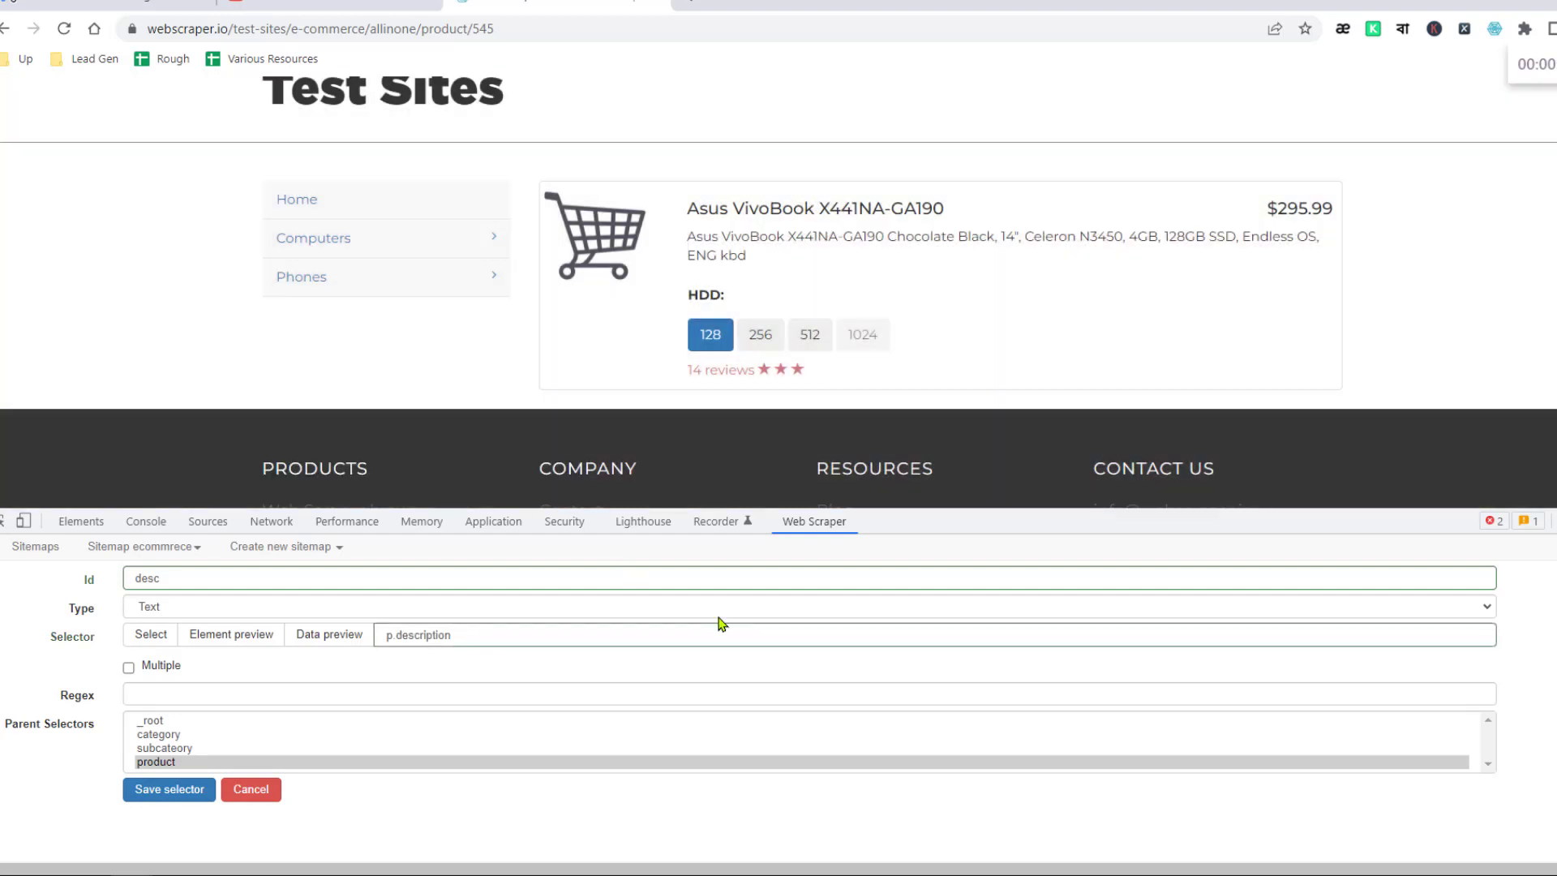
left_click(163, 791)
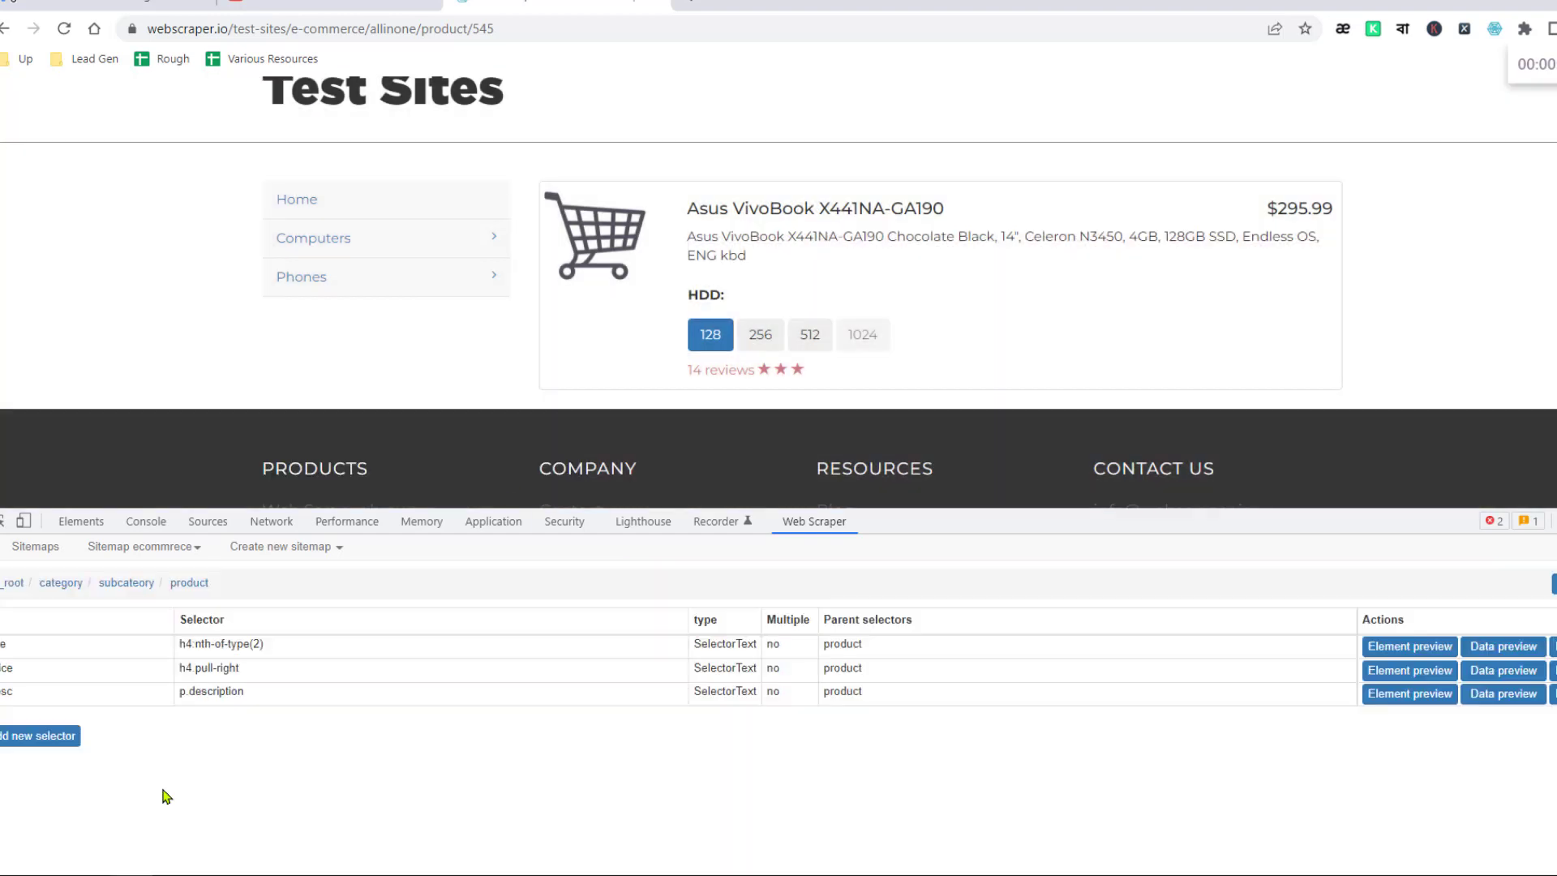
Add a new selector under product with the ID "image" and the type Image
left_click(47, 738)
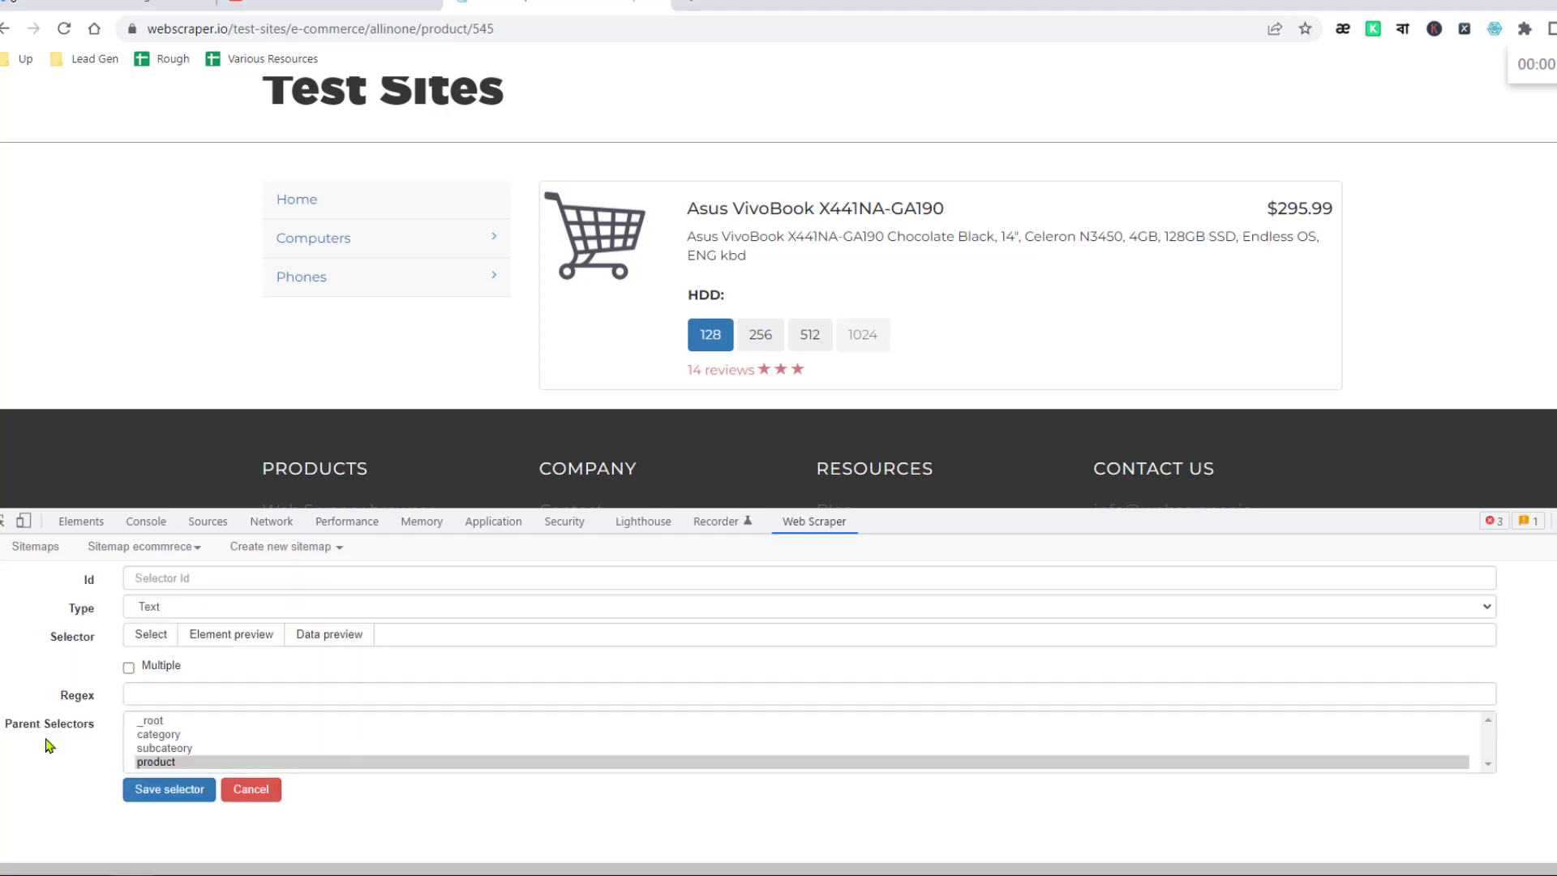
left_click(271, 578)
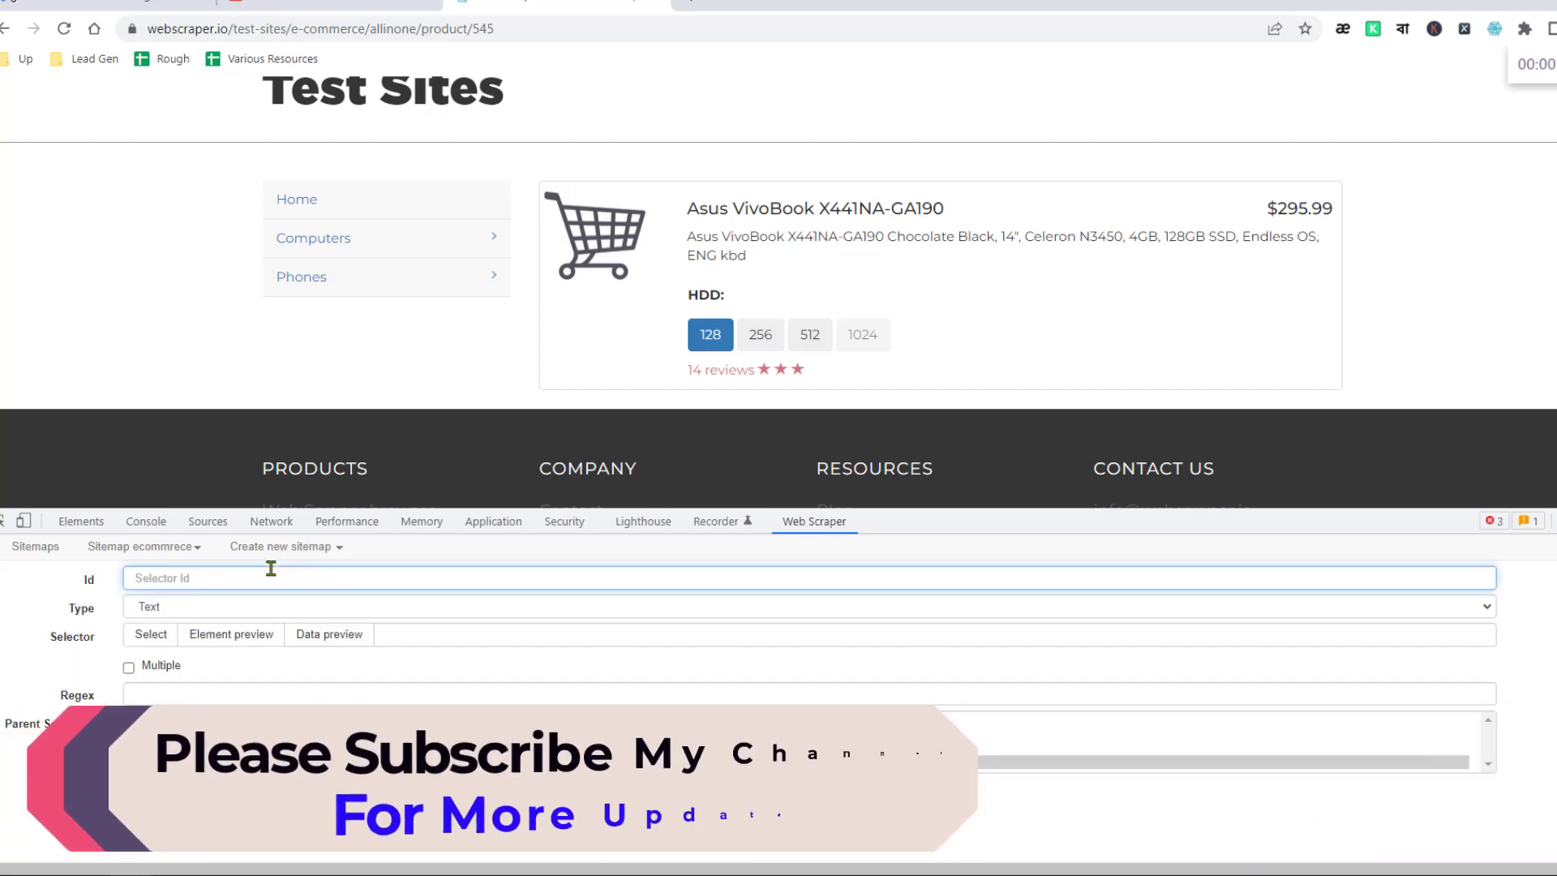
type("image")
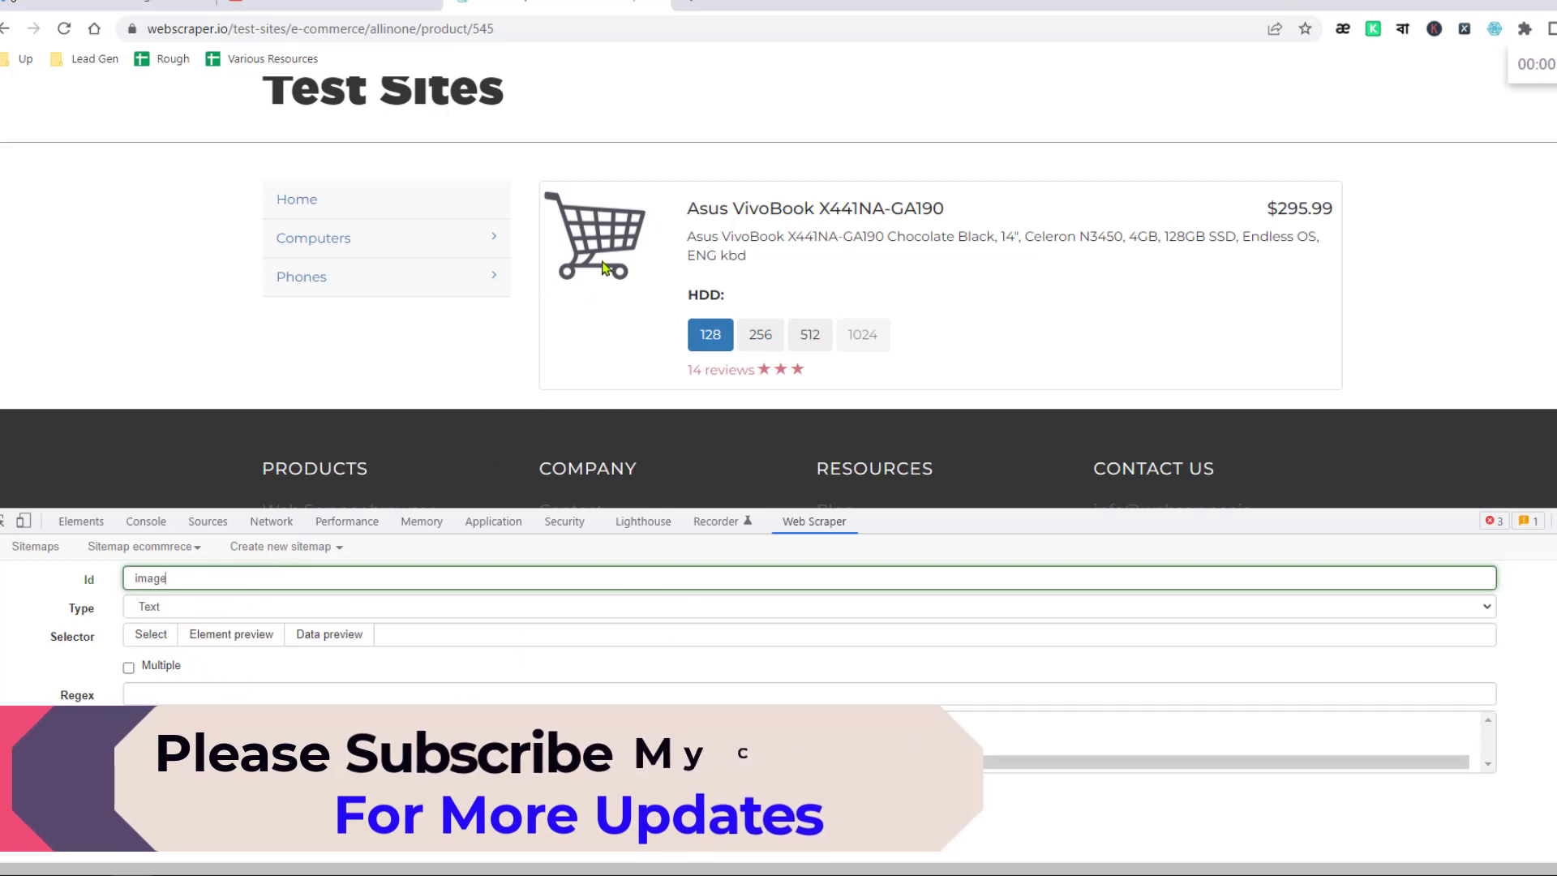
left_click(246, 617)
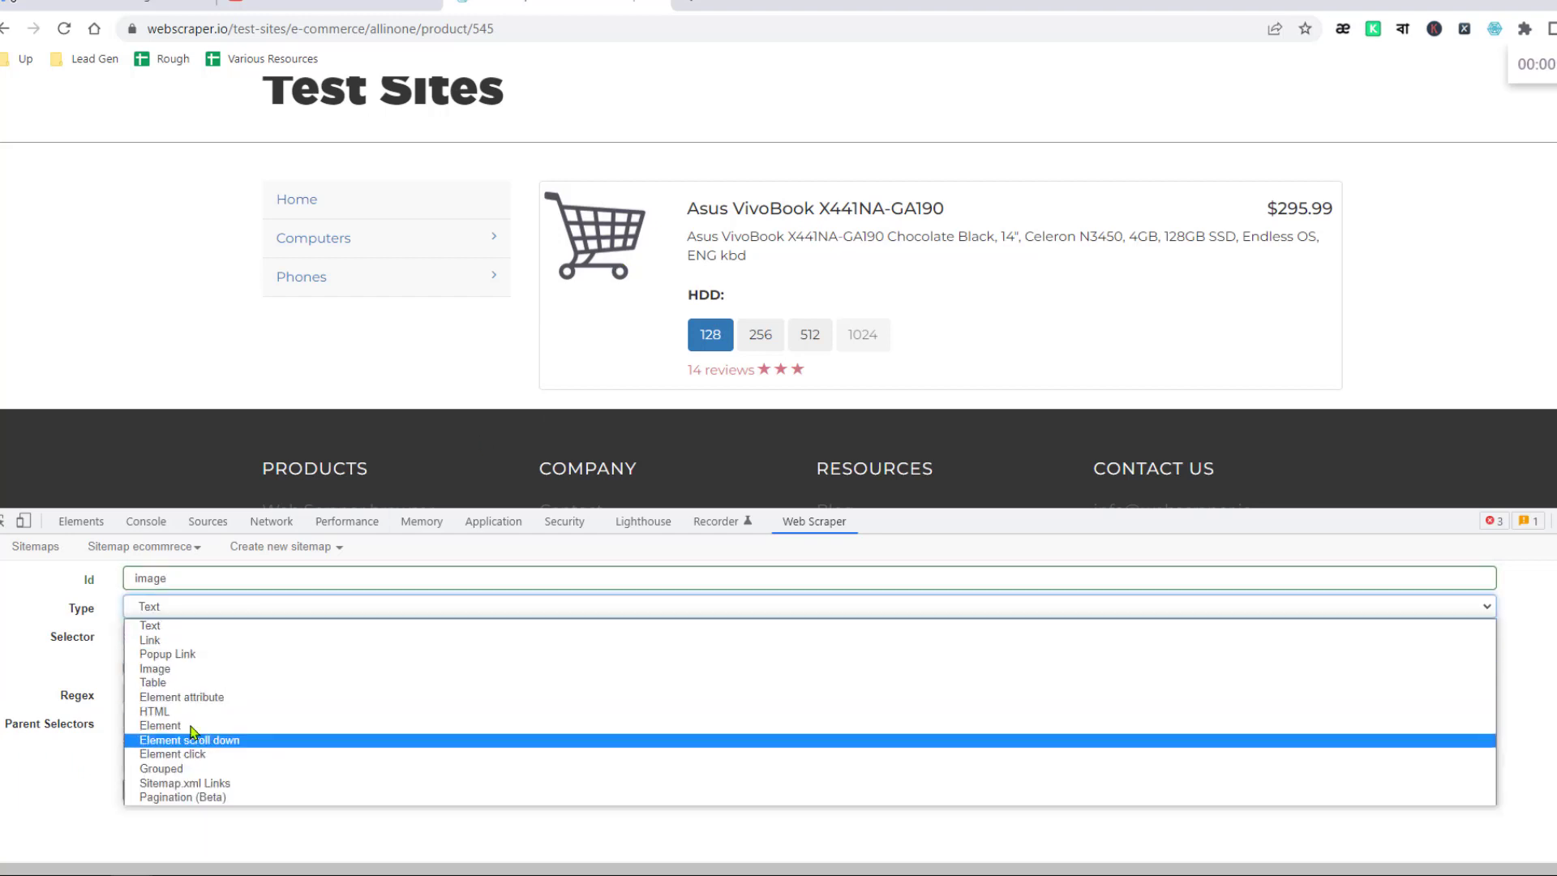
left_click(193, 670)
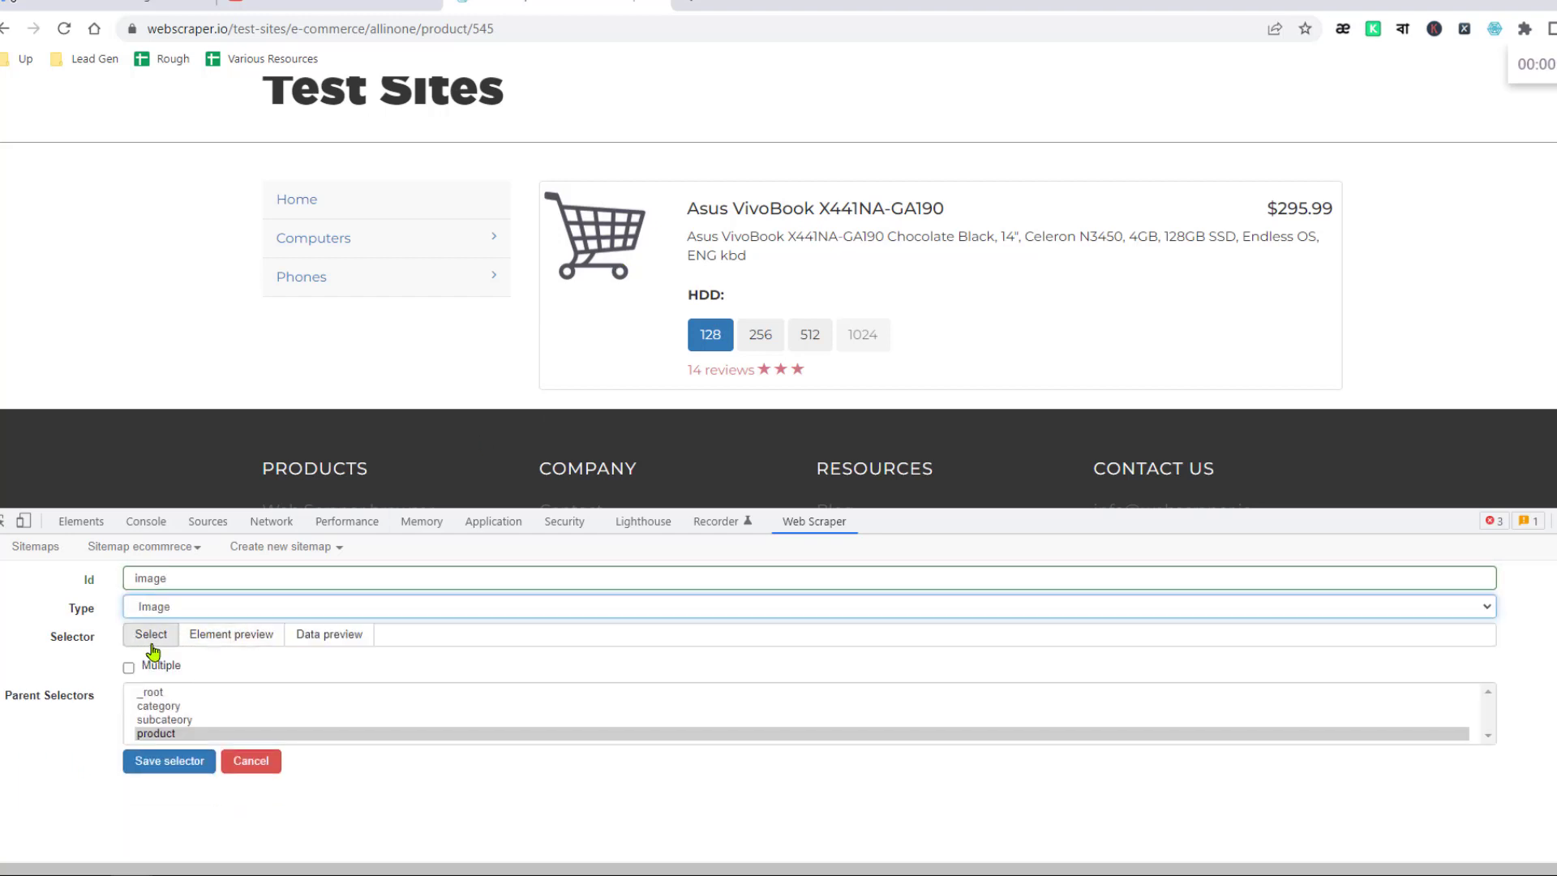
Pick the shopping cart product picture as the image selector's element and save the selector
left_click(166, 645)
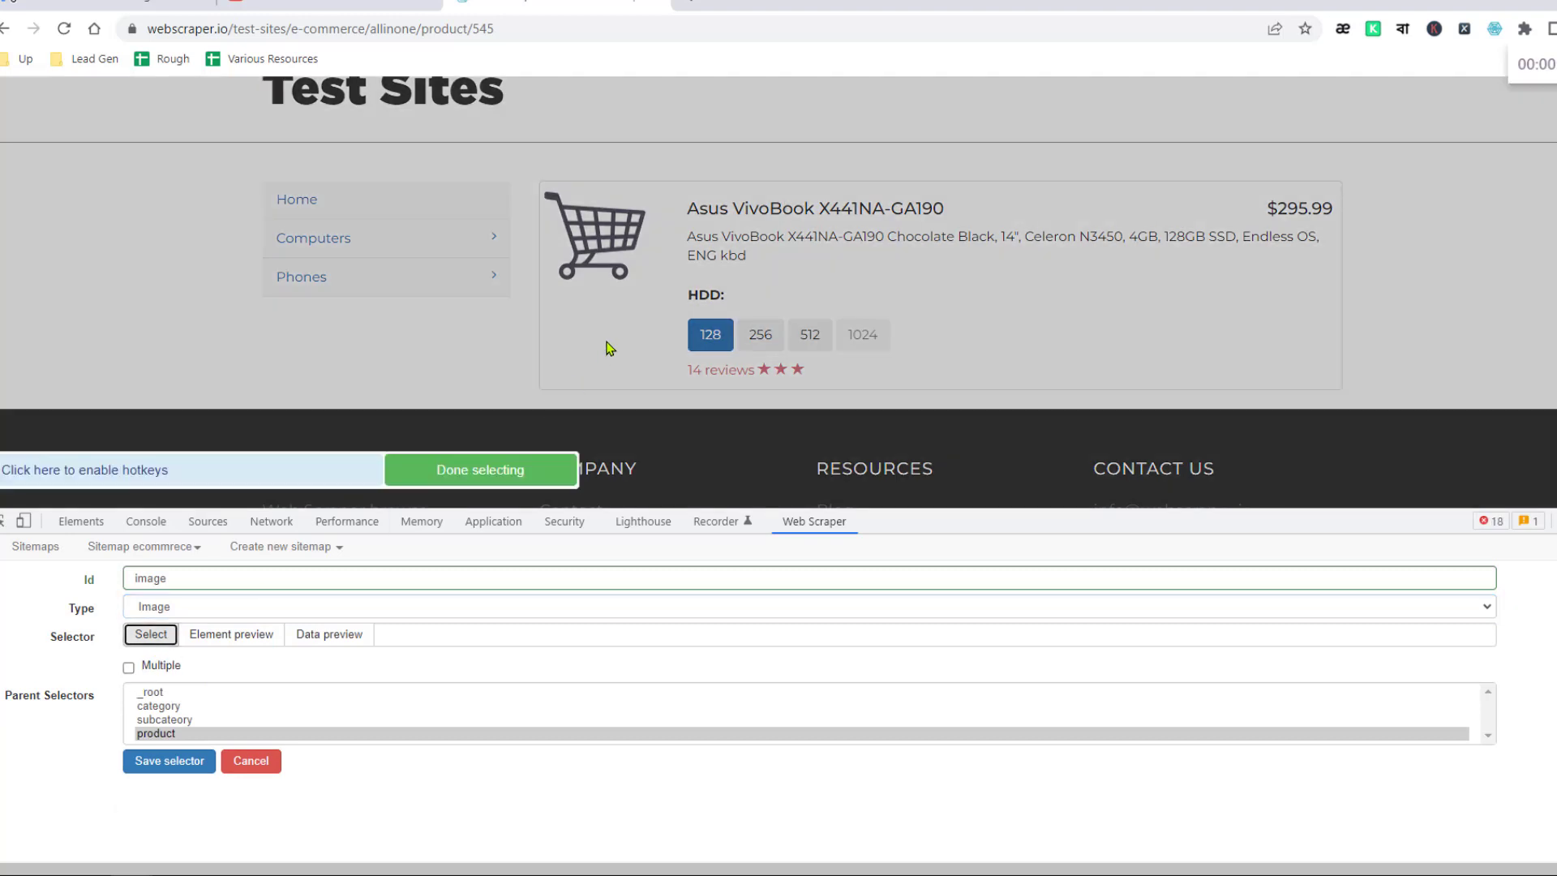
left_click(610, 261)
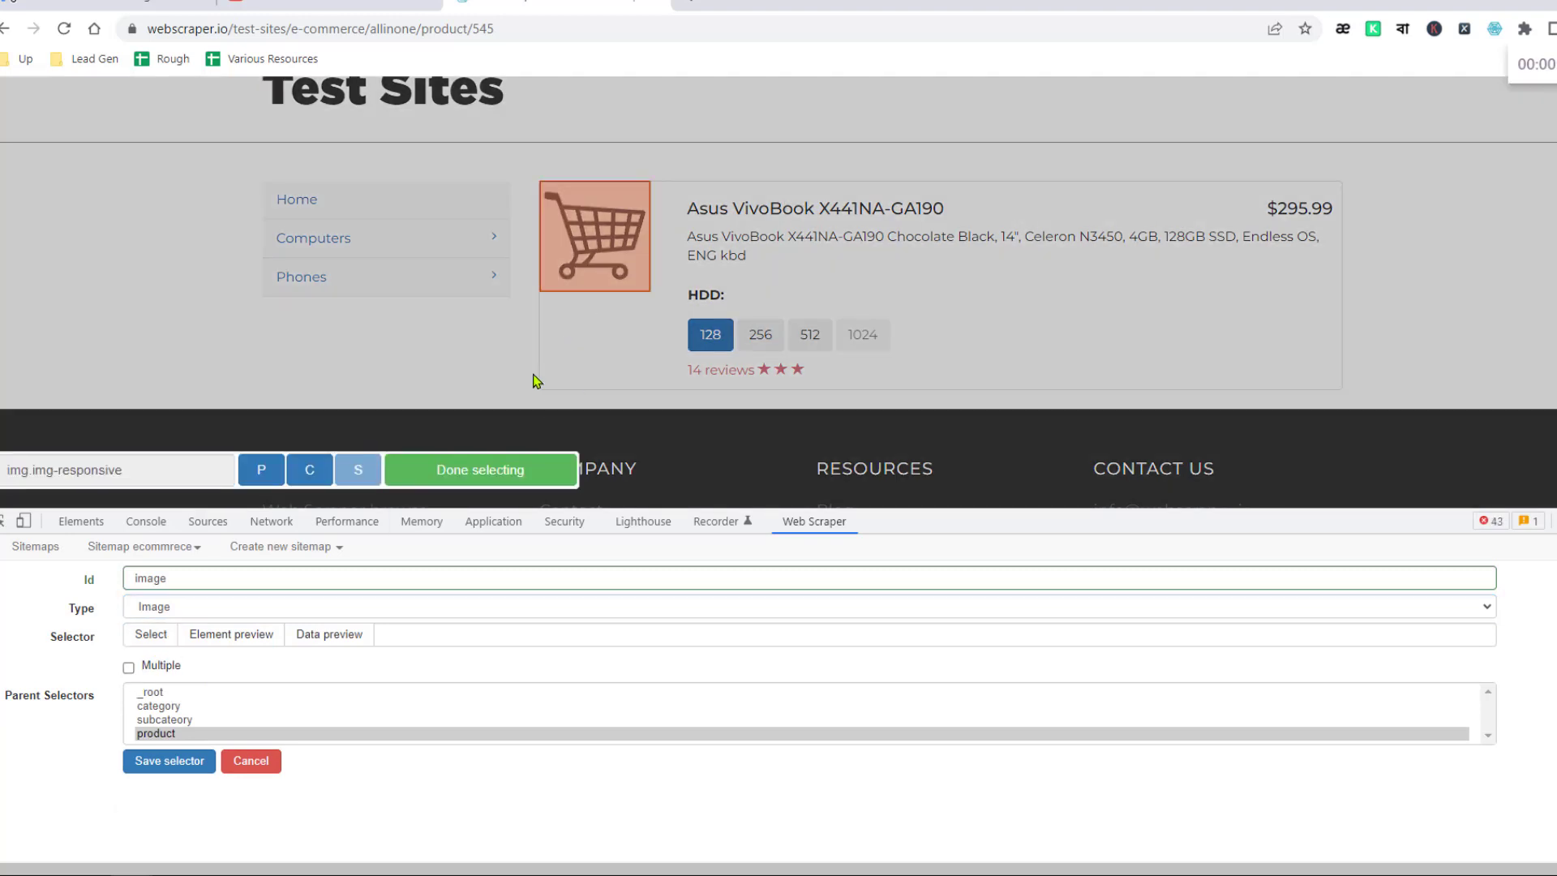
left_click(514, 470)
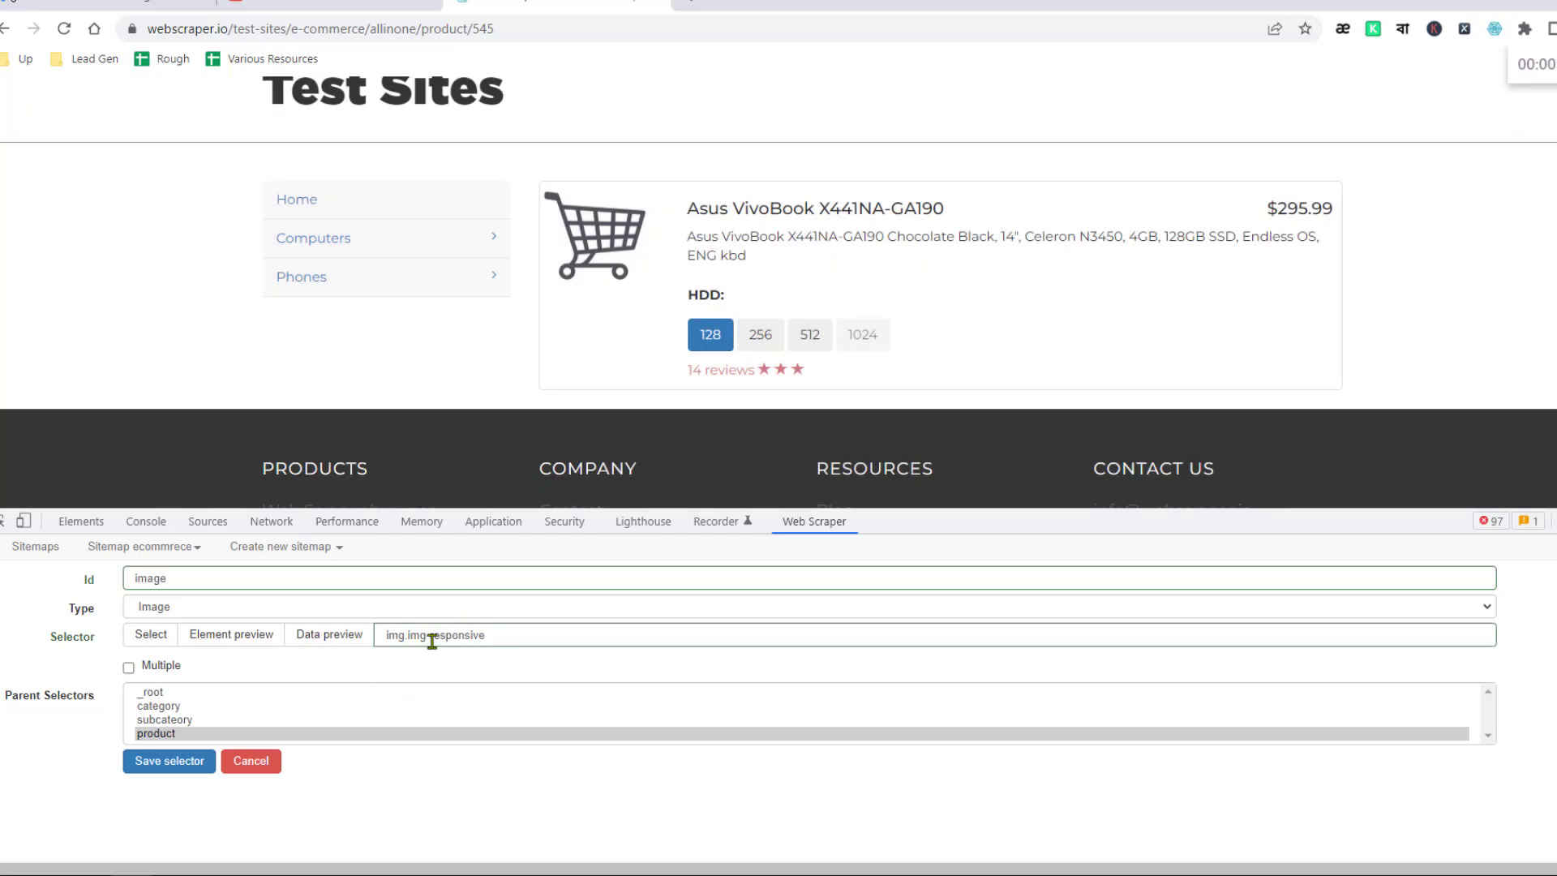
left_click(170, 762)
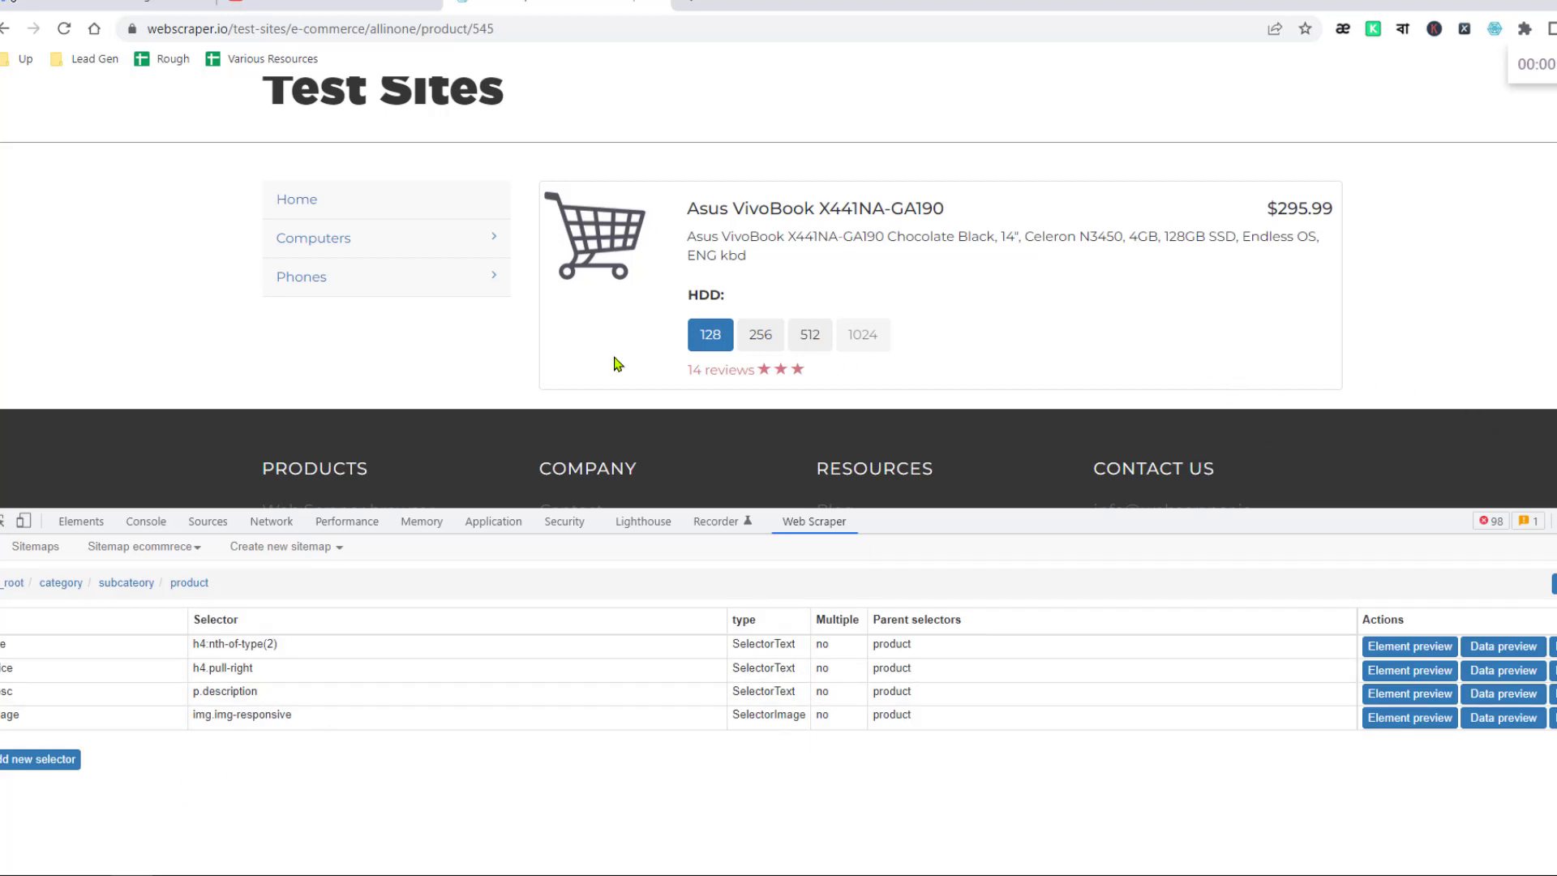
Compare the product's price across the 128, 256 and 512 HDD options, ending on 128
left_click(711, 344)
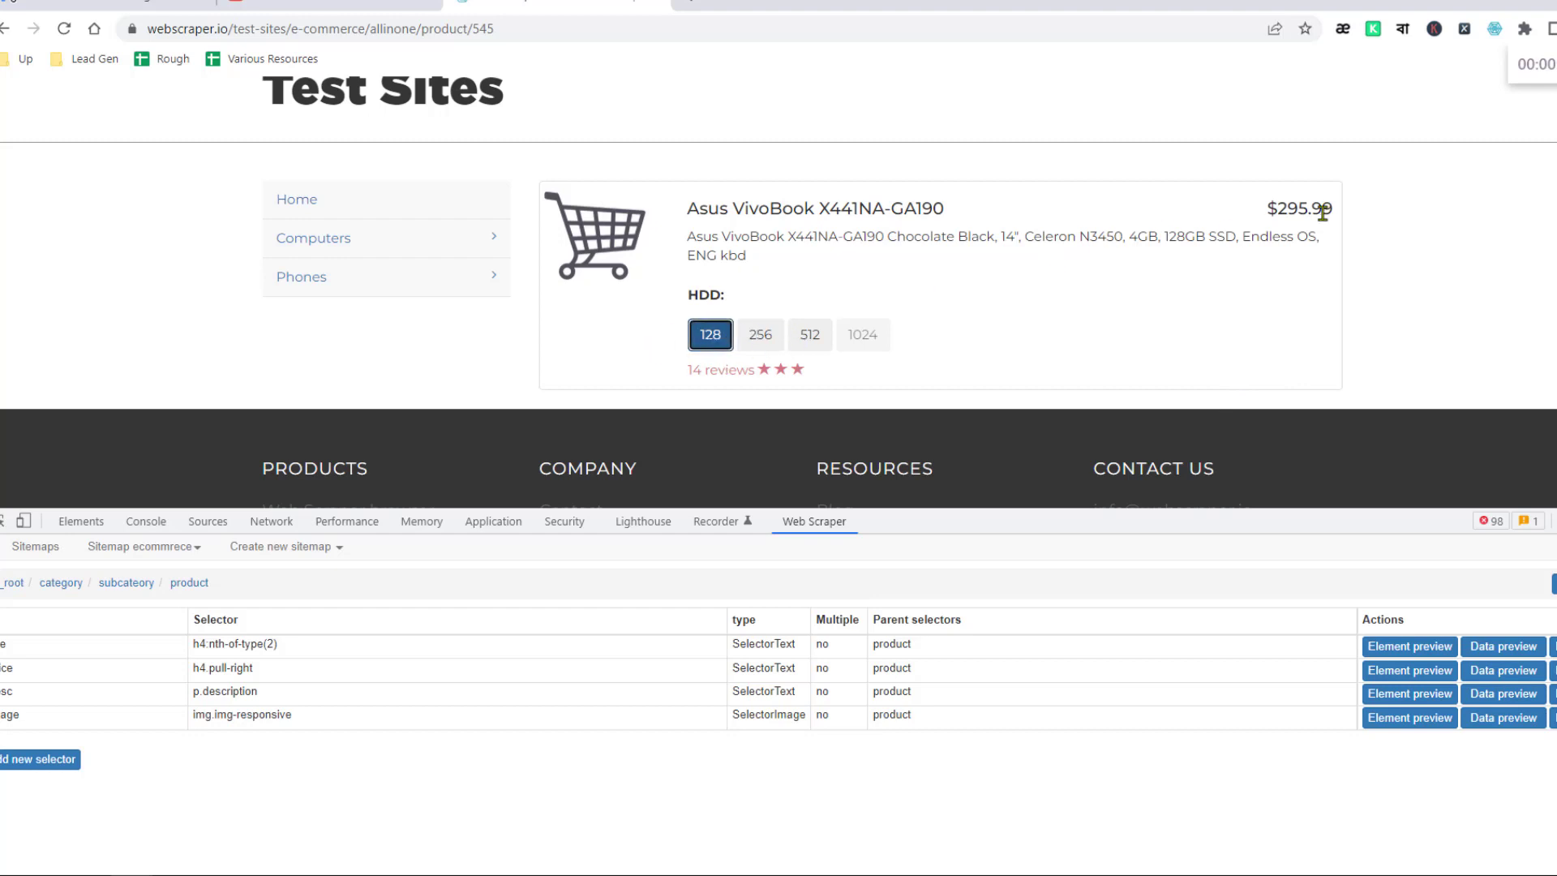
left_click(766, 344)
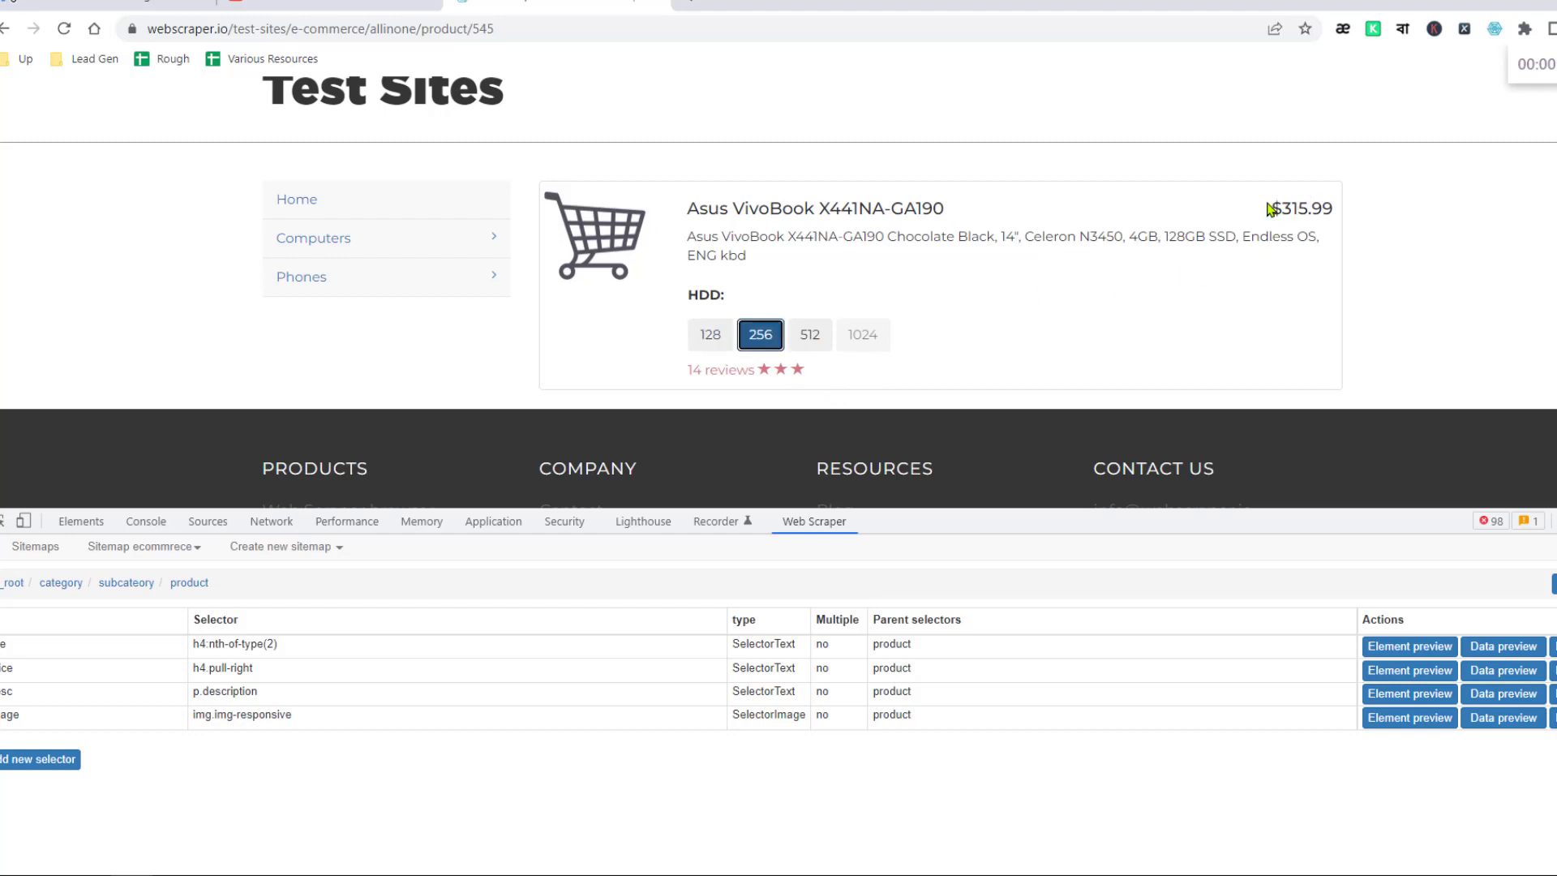
left_click(810, 349)
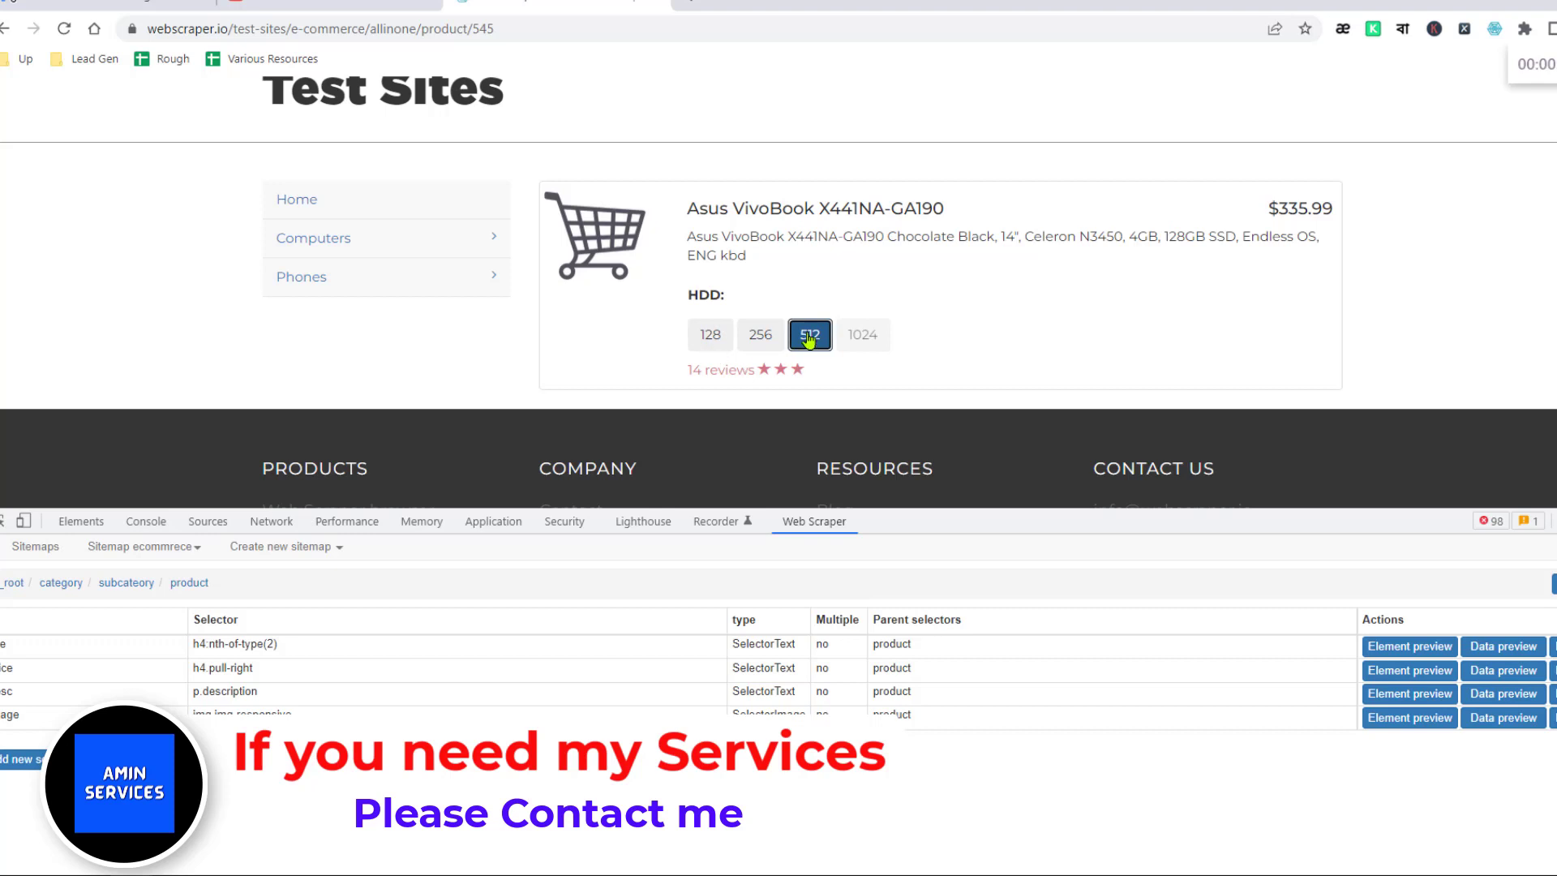
left_click(706, 338)
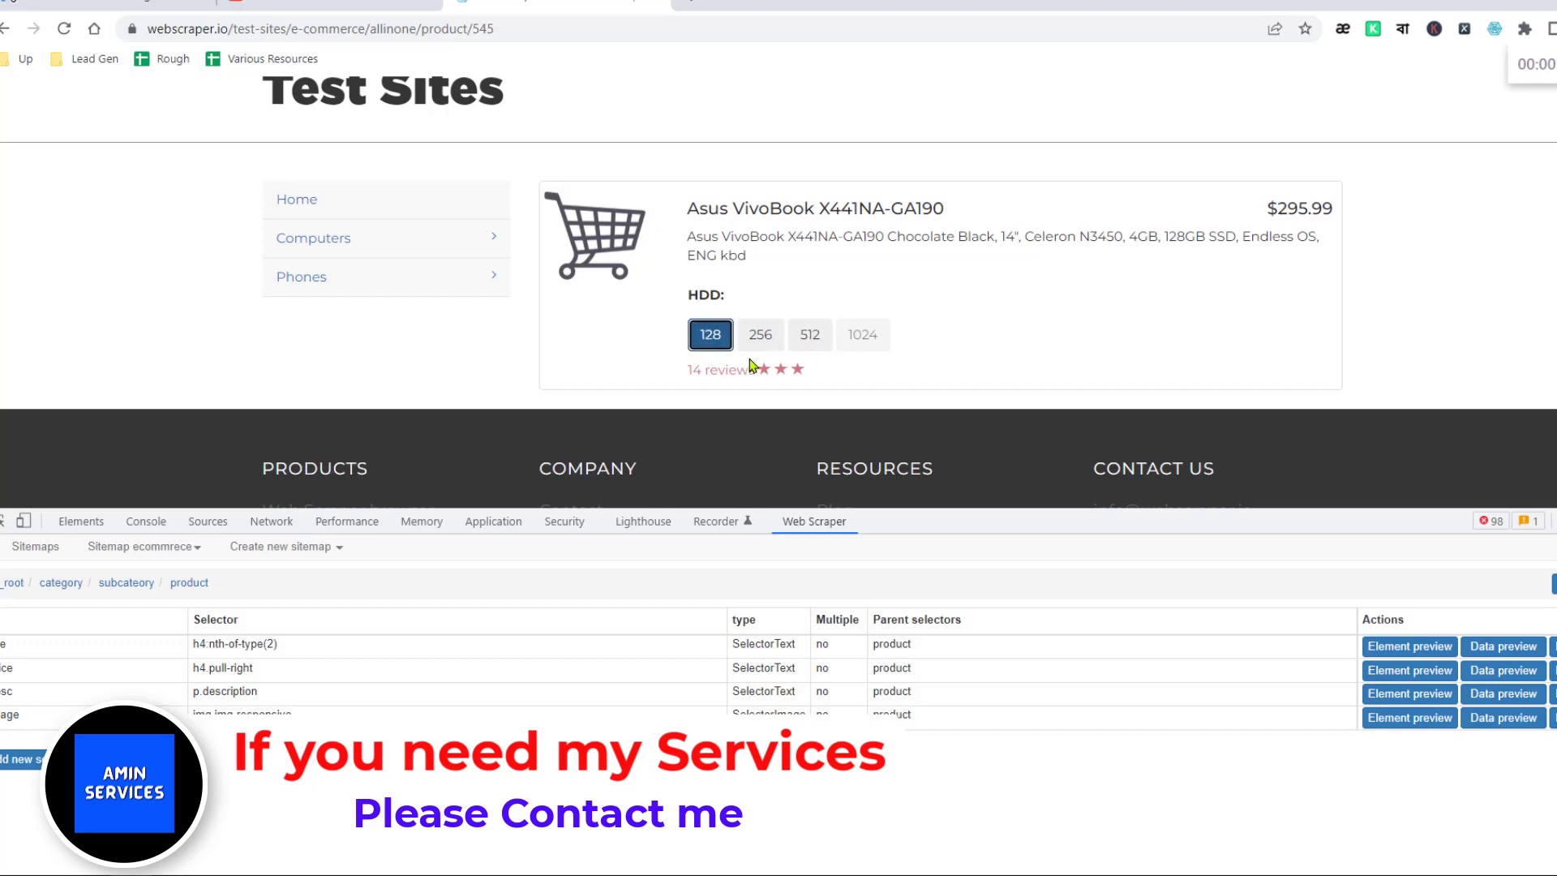
Add a Text selector under product with the ID "rev", pick the reviews line as its element and save it
left_click(31, 760)
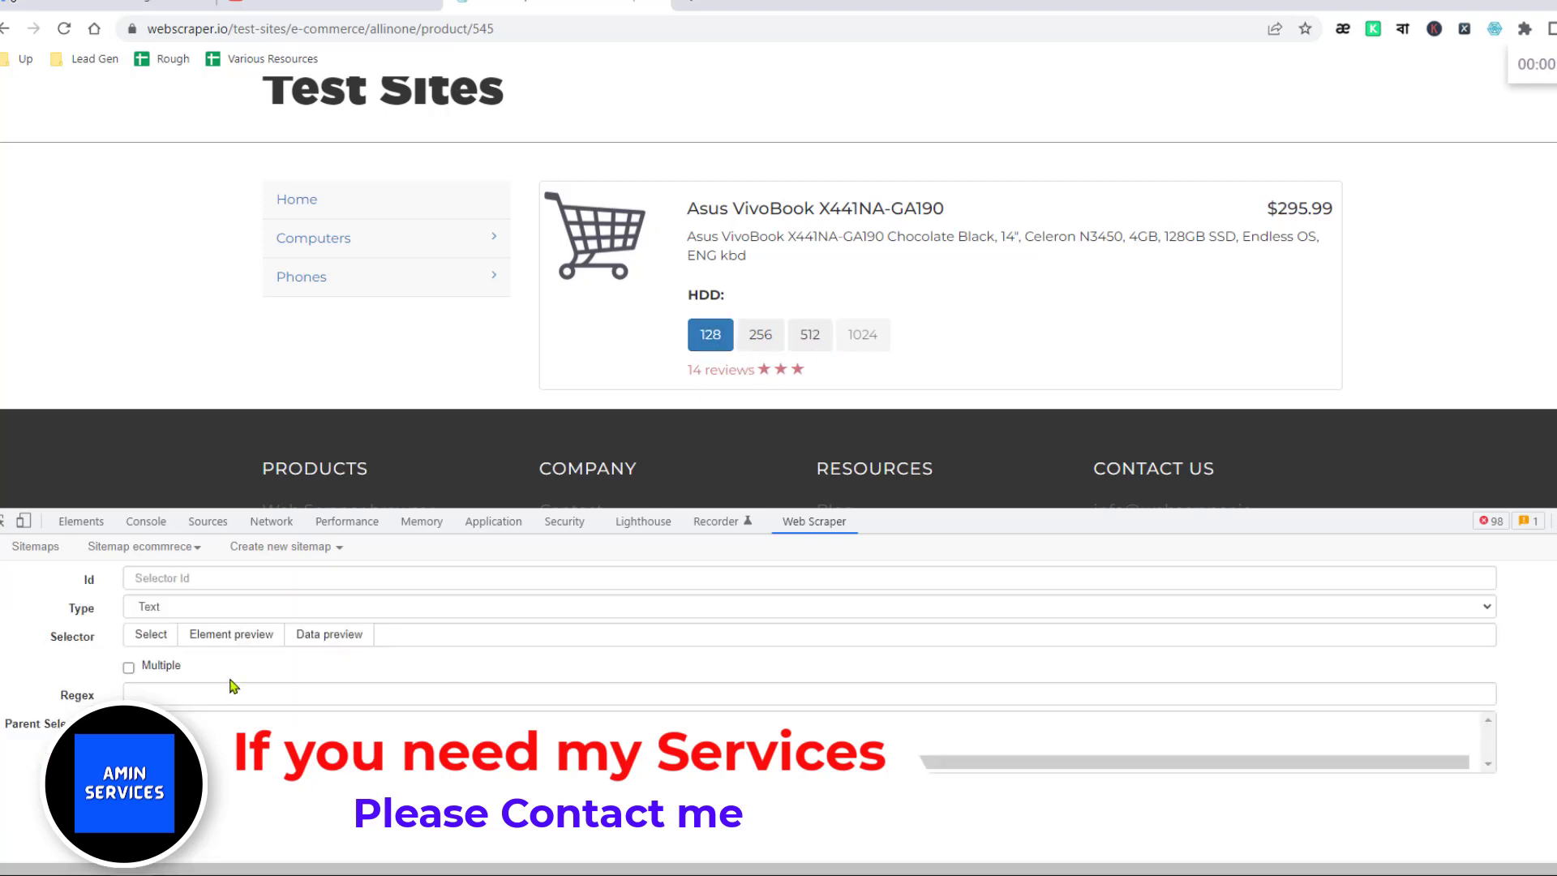
left_click(280, 577)
type("rev")
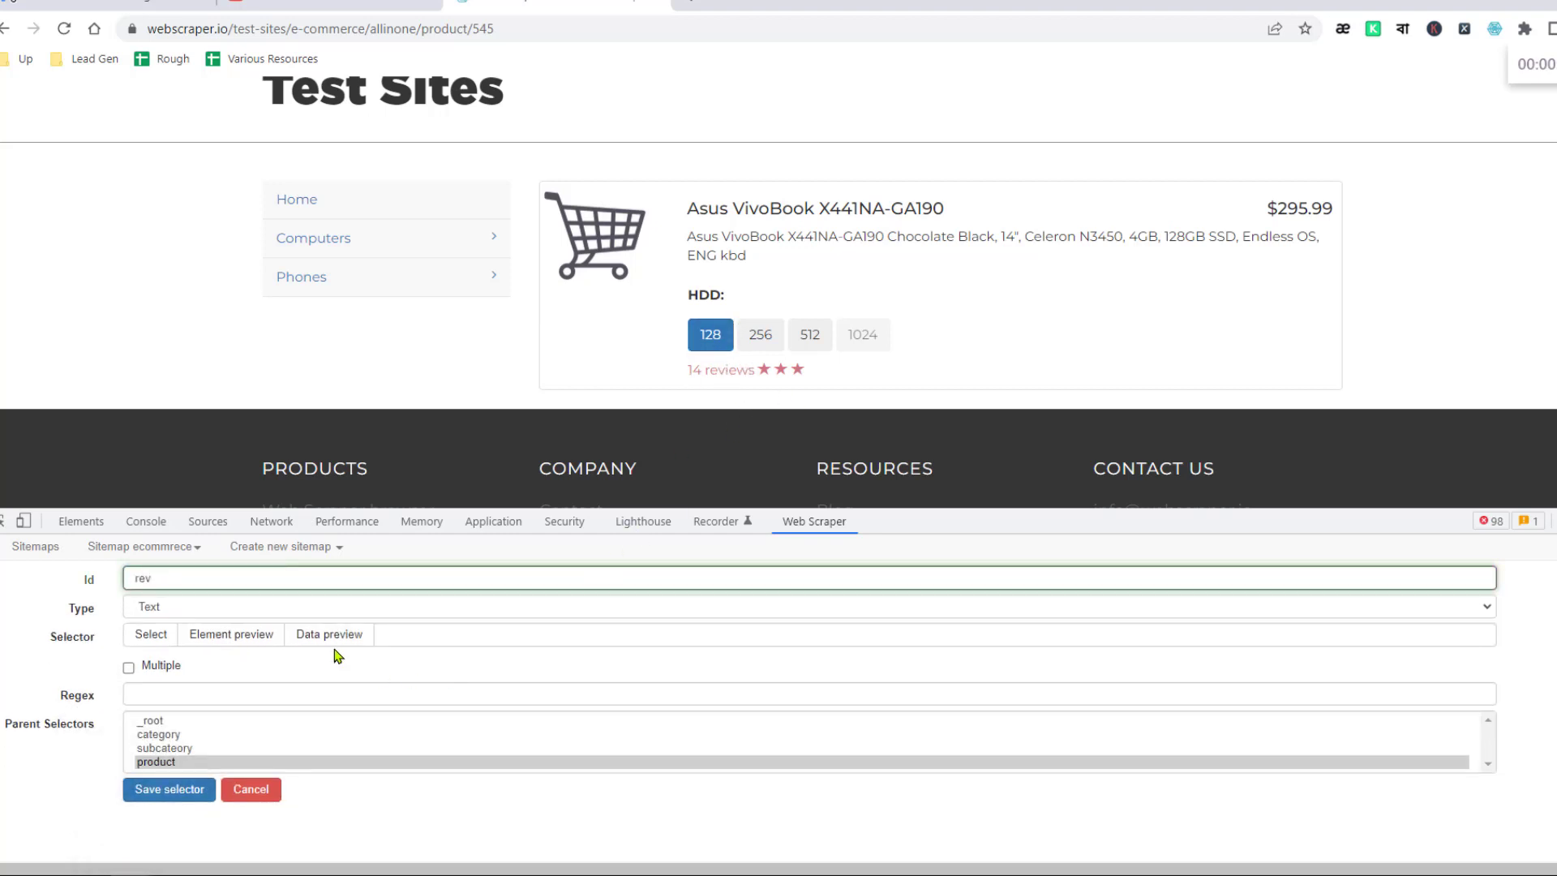
left_click(151, 635)
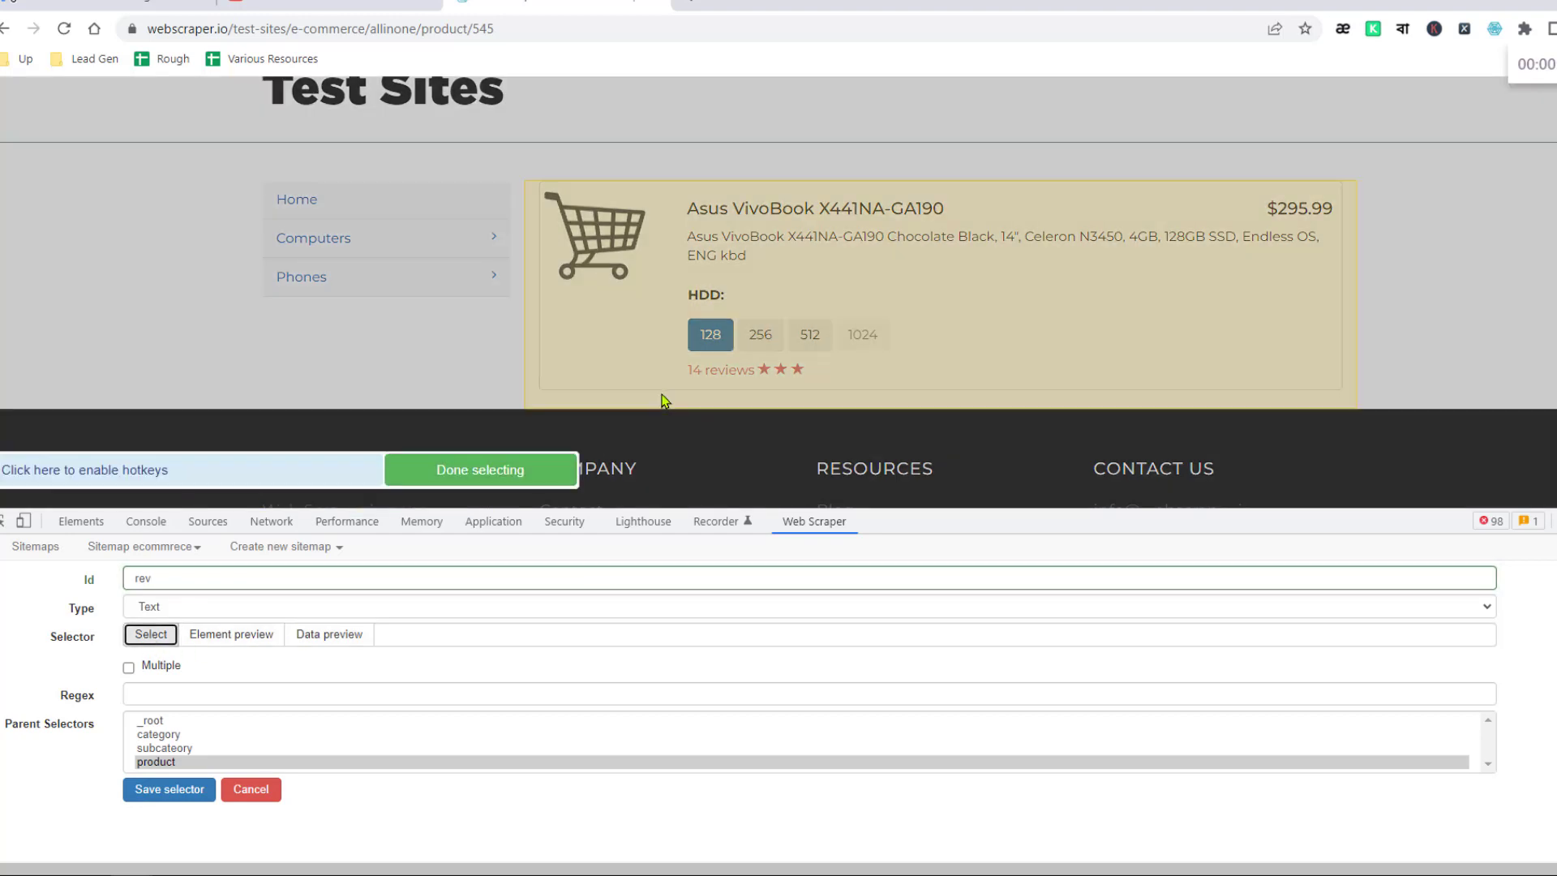
left_click(718, 372)
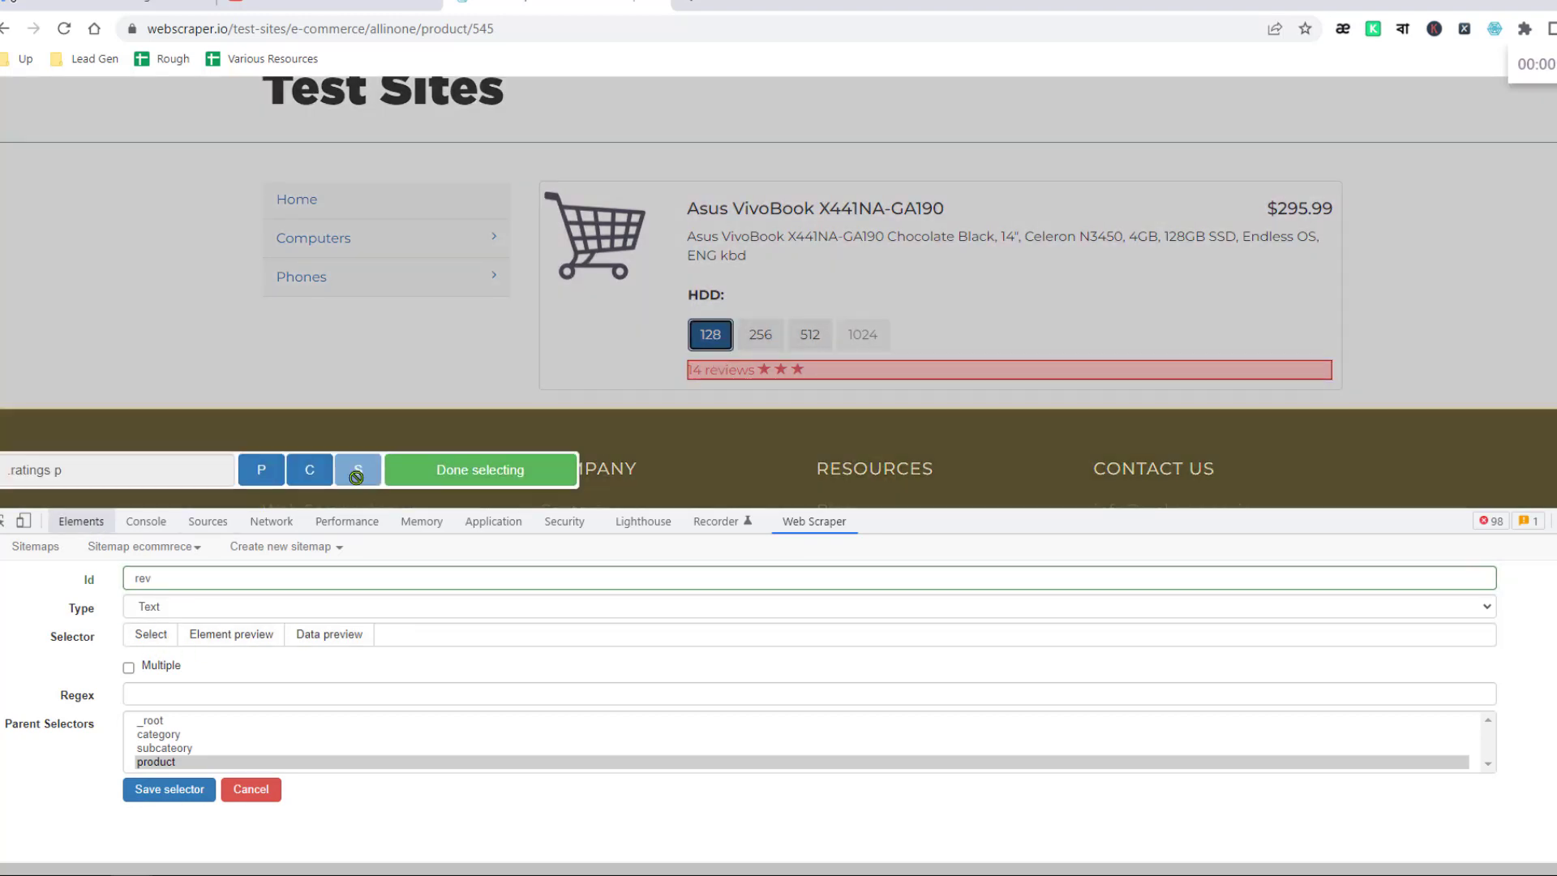
left_click(480, 471)
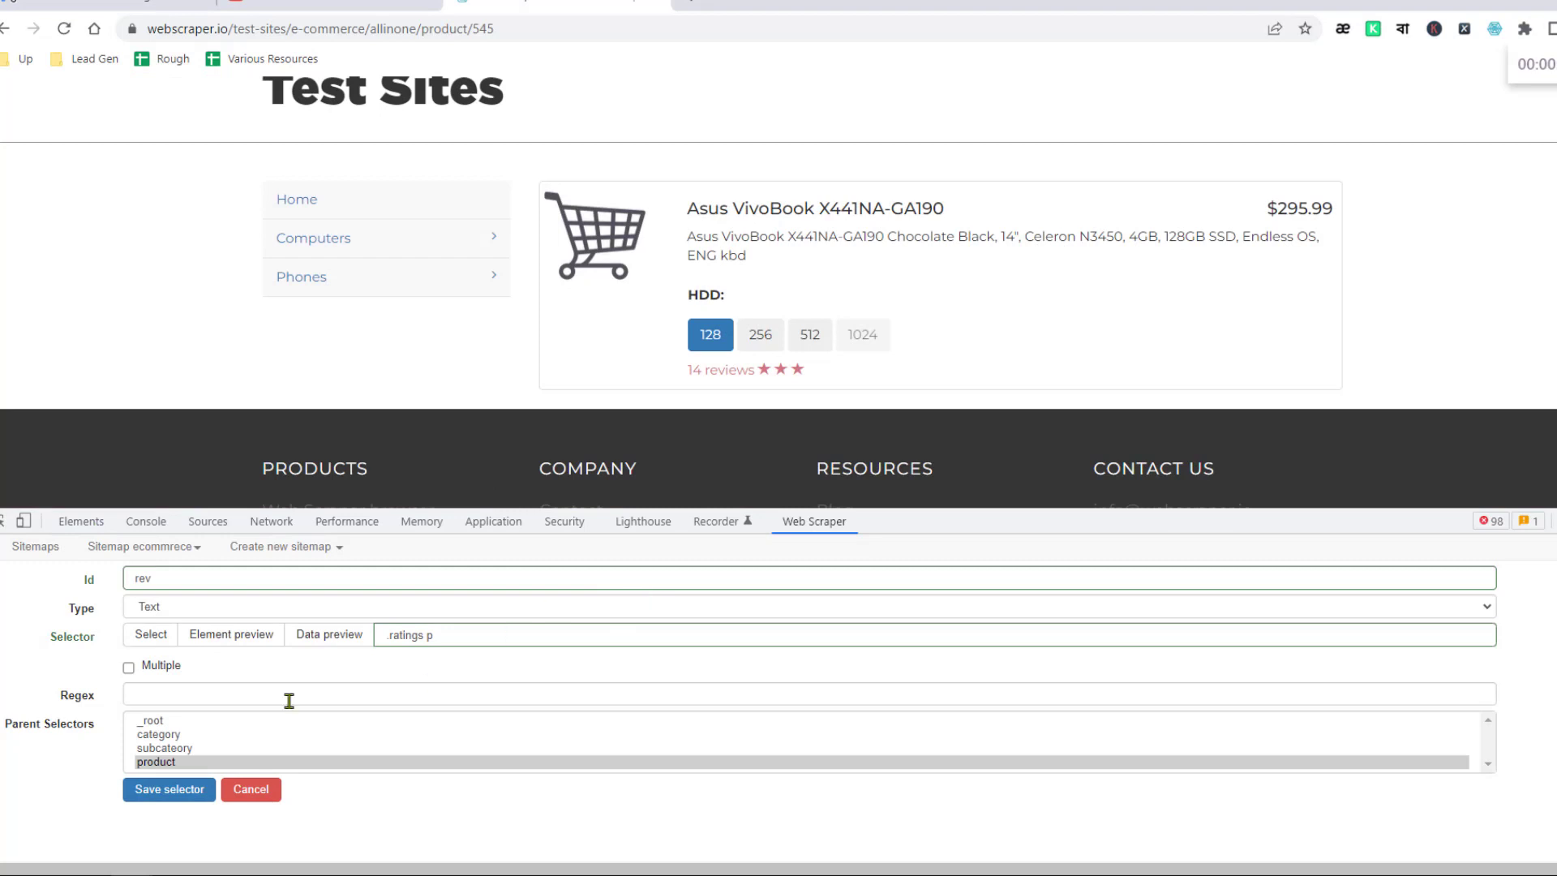
left_click(154, 795)
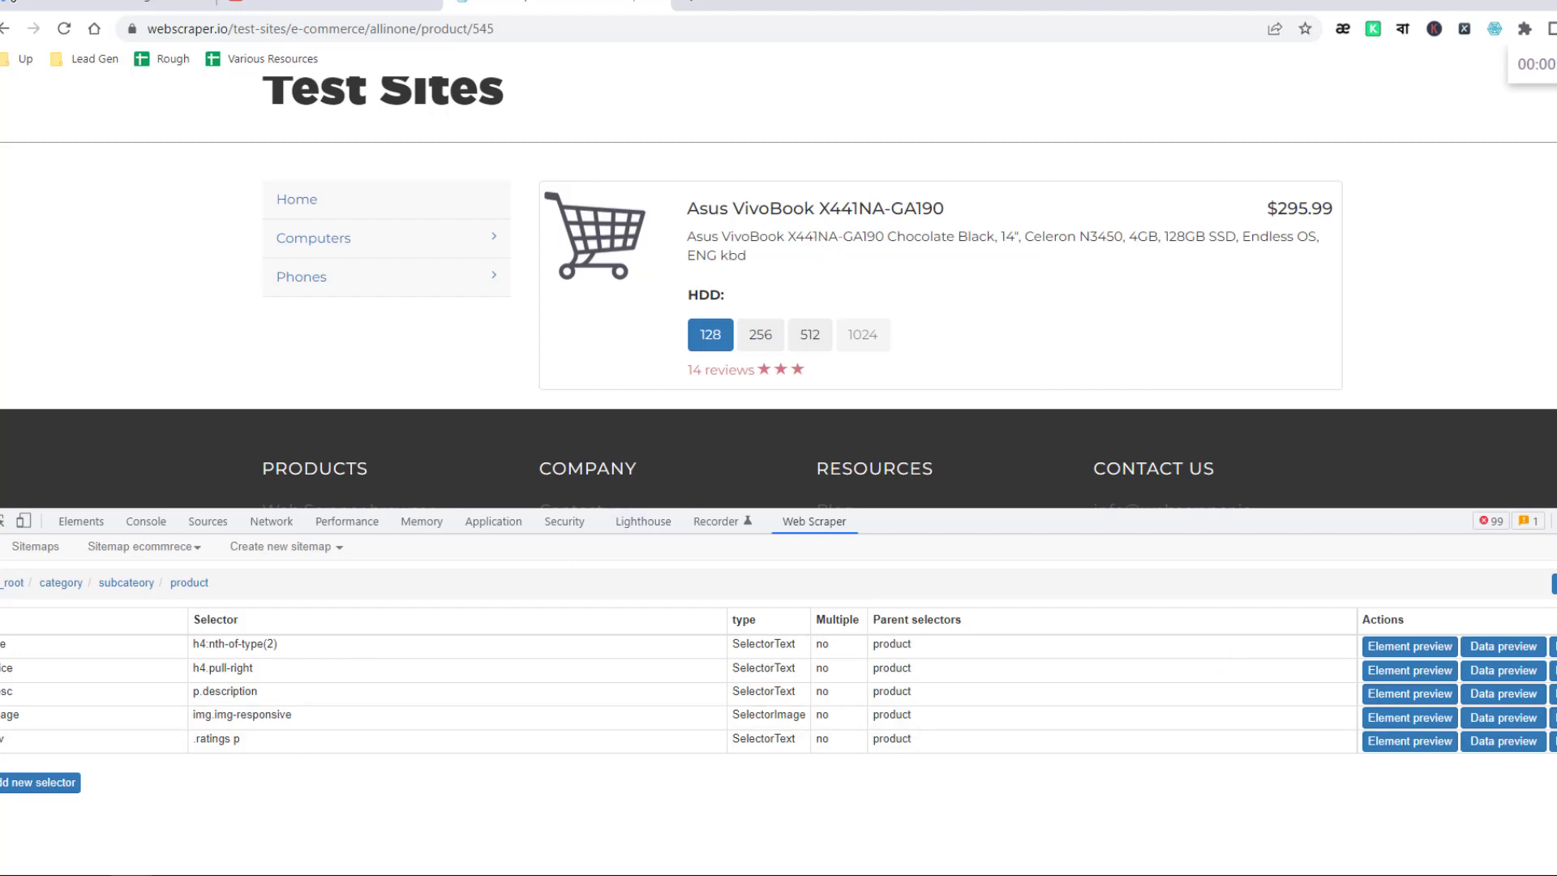
Preview the data extracted by the title and price selectors, closing each preview
left_click(1499, 654)
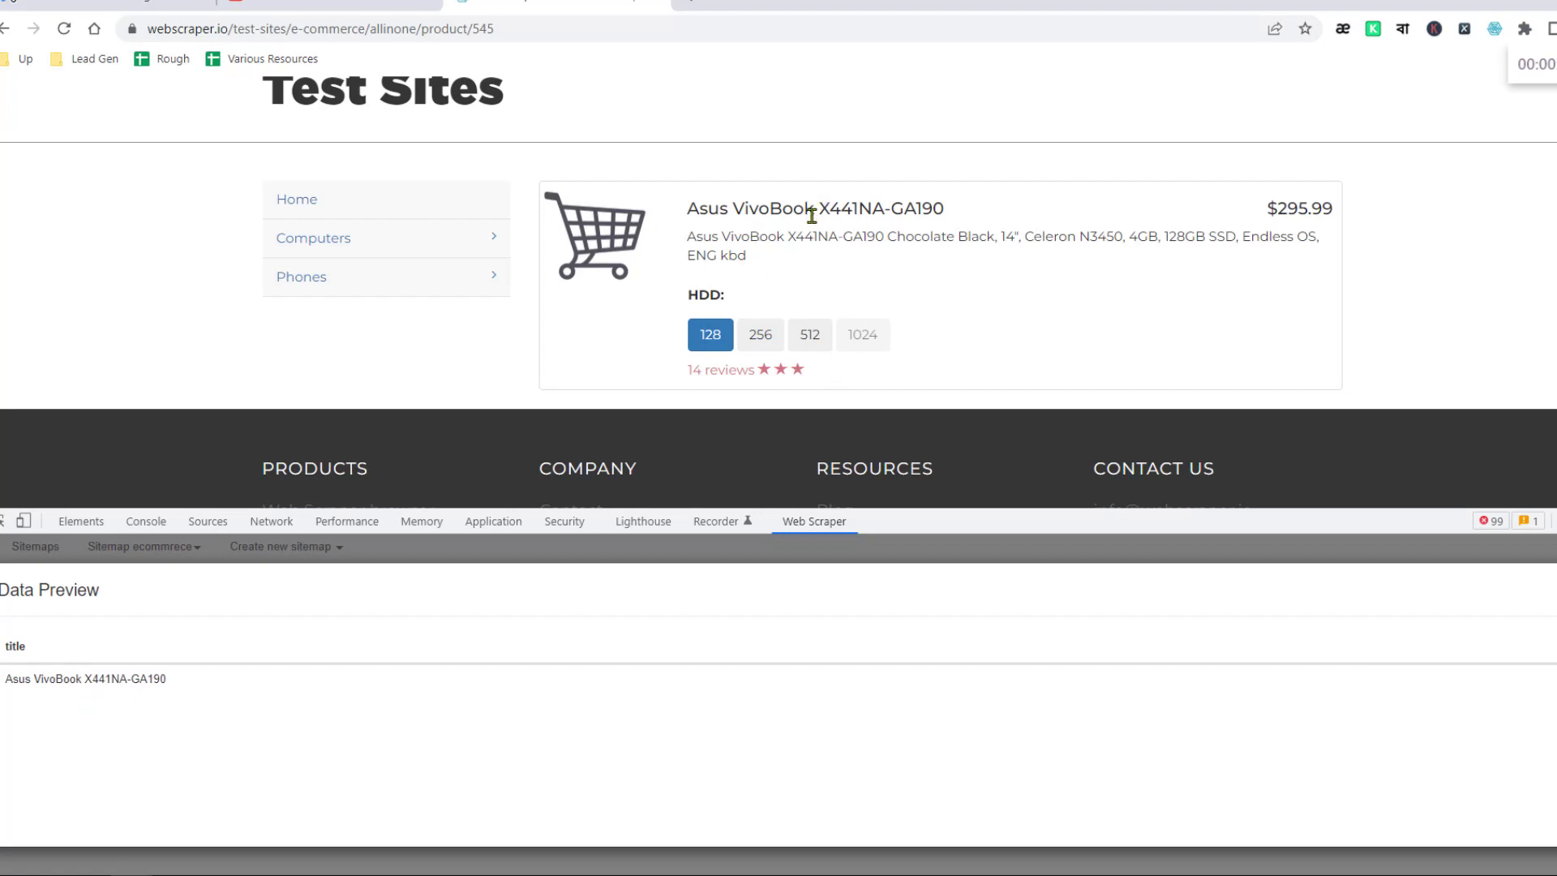
left_click(1452, 559)
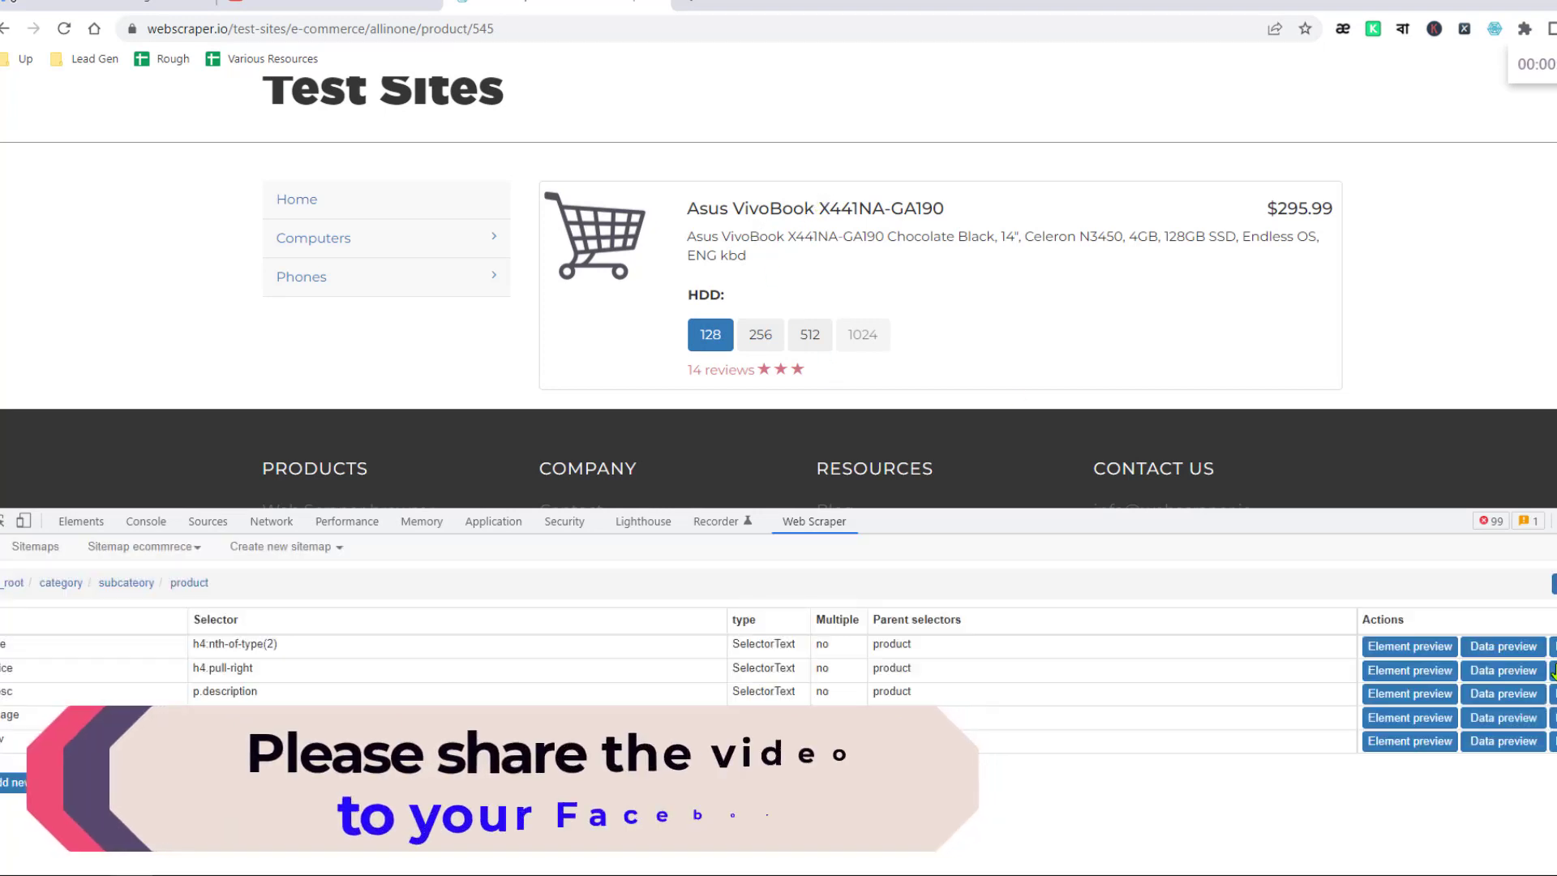
left_click(1504, 670)
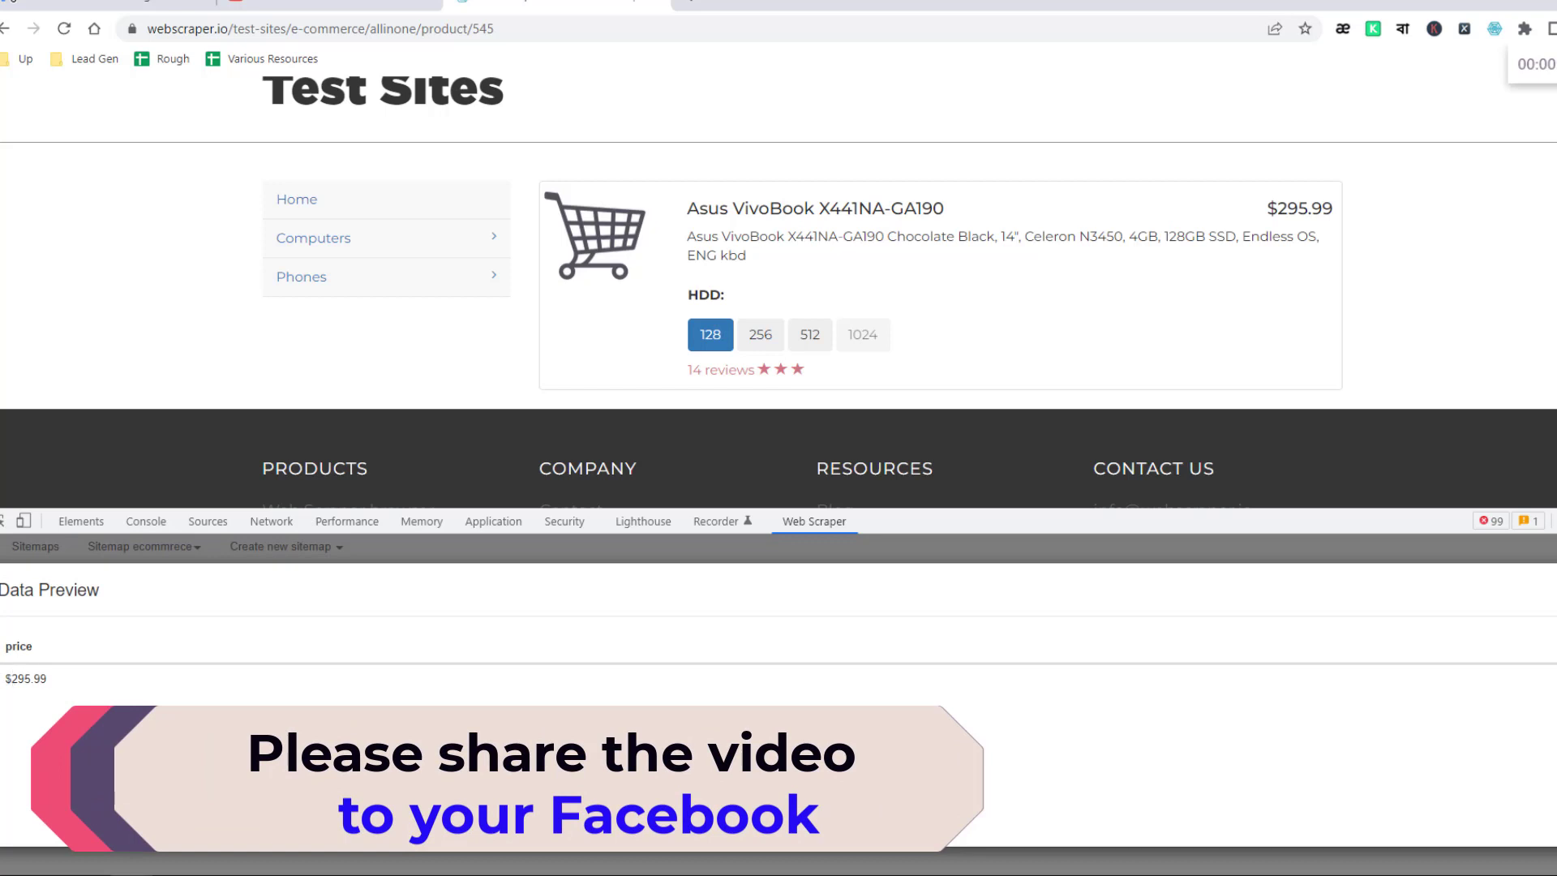
key("Escape")
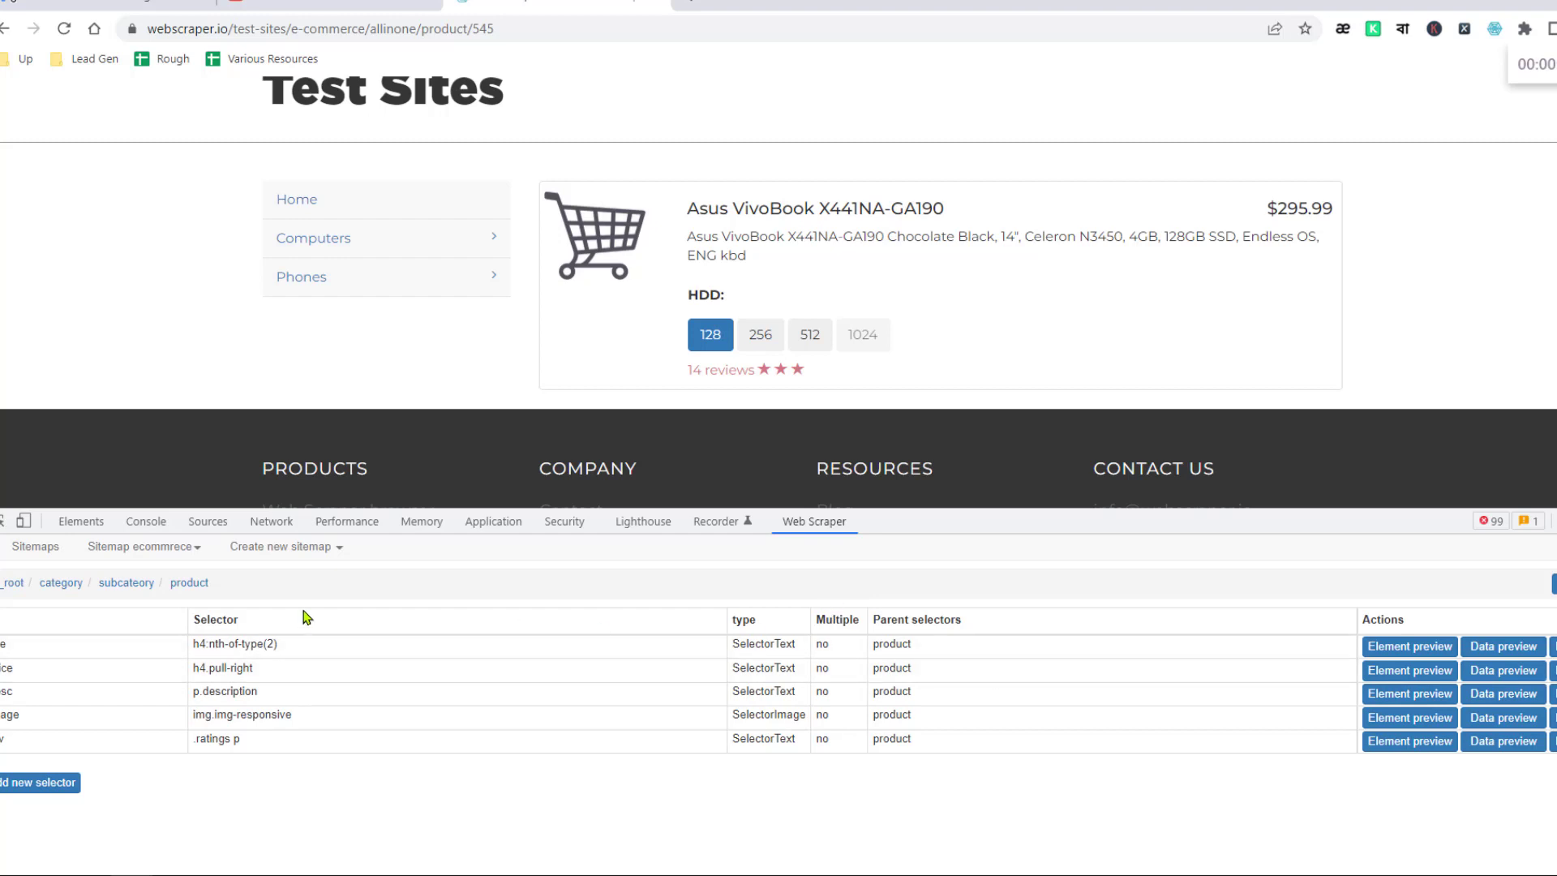
left_click(185, 548)
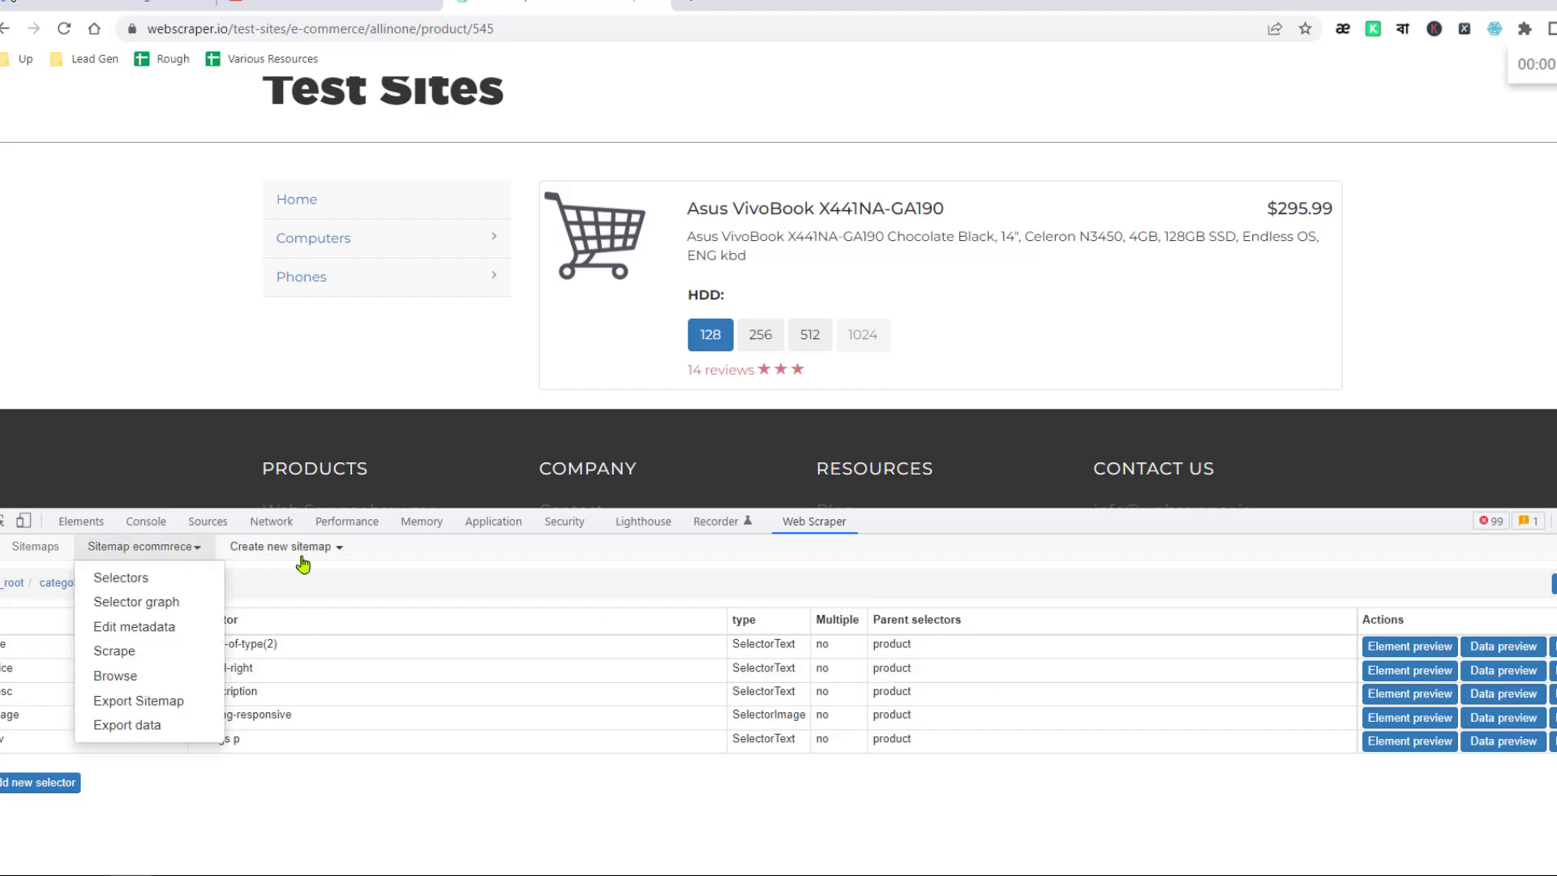
left_click(180, 550)
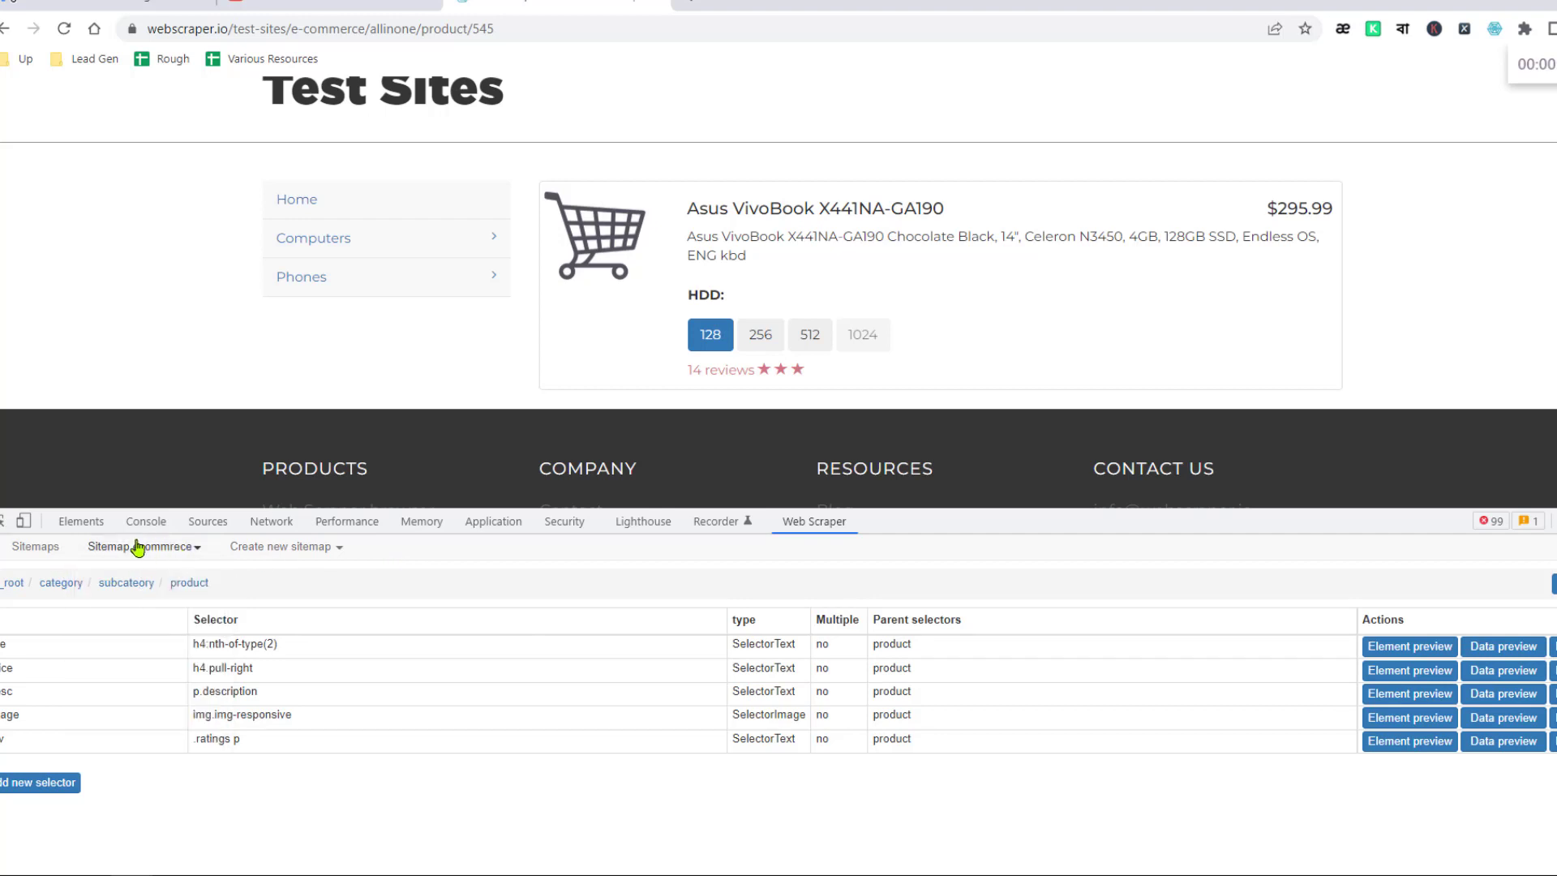
Open the ecommrece sitemap's selector graph and expand the _root, category and subcateory nodes, comparing them with the site's Computers category page
left_click(163, 555)
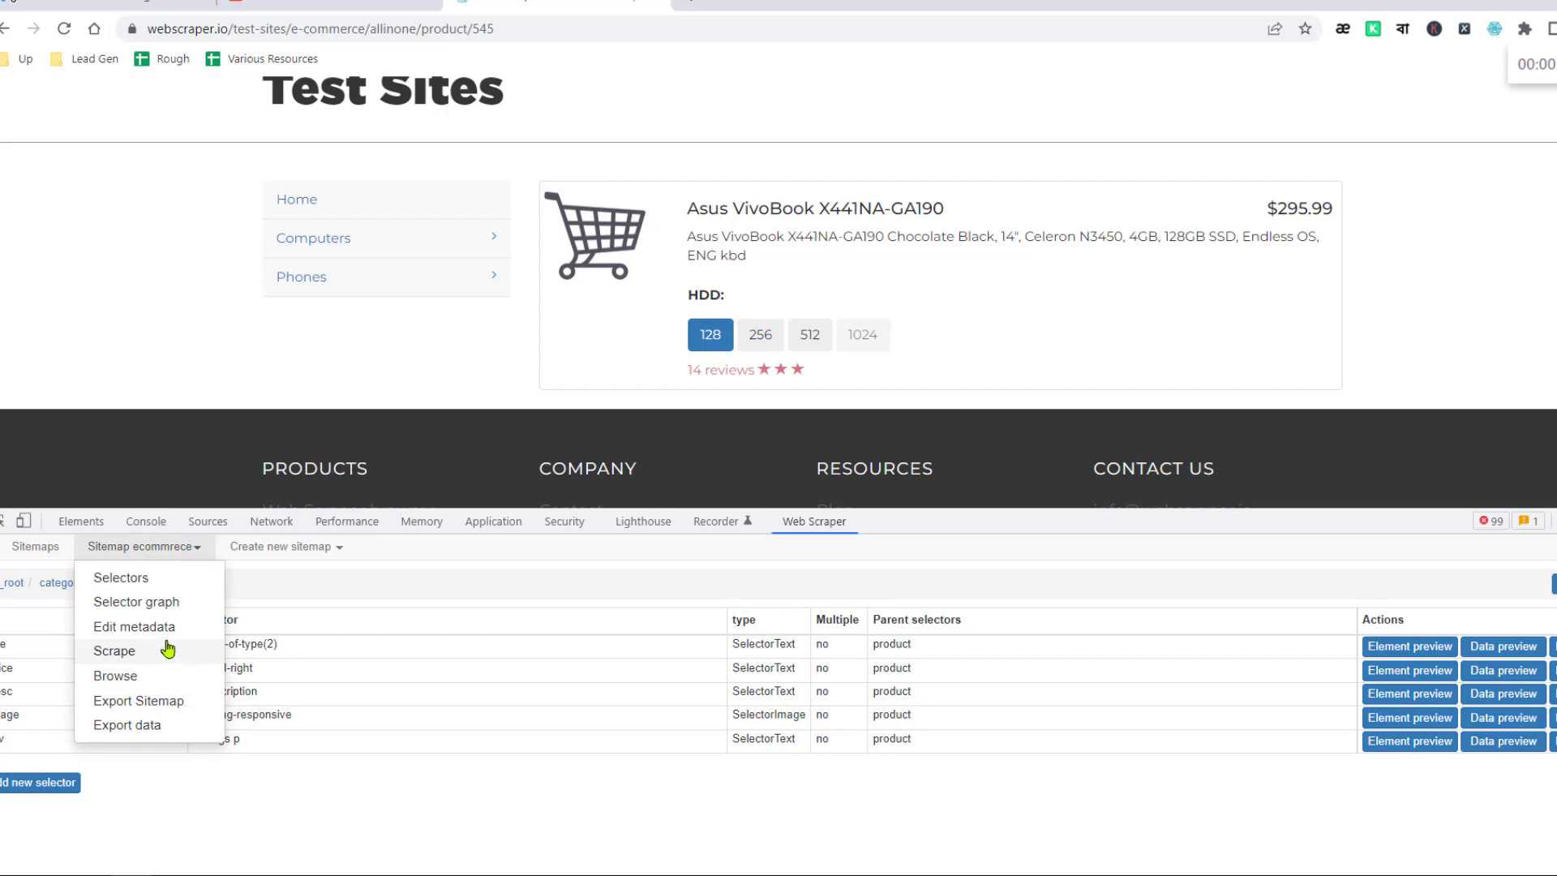
left_click(160, 610)
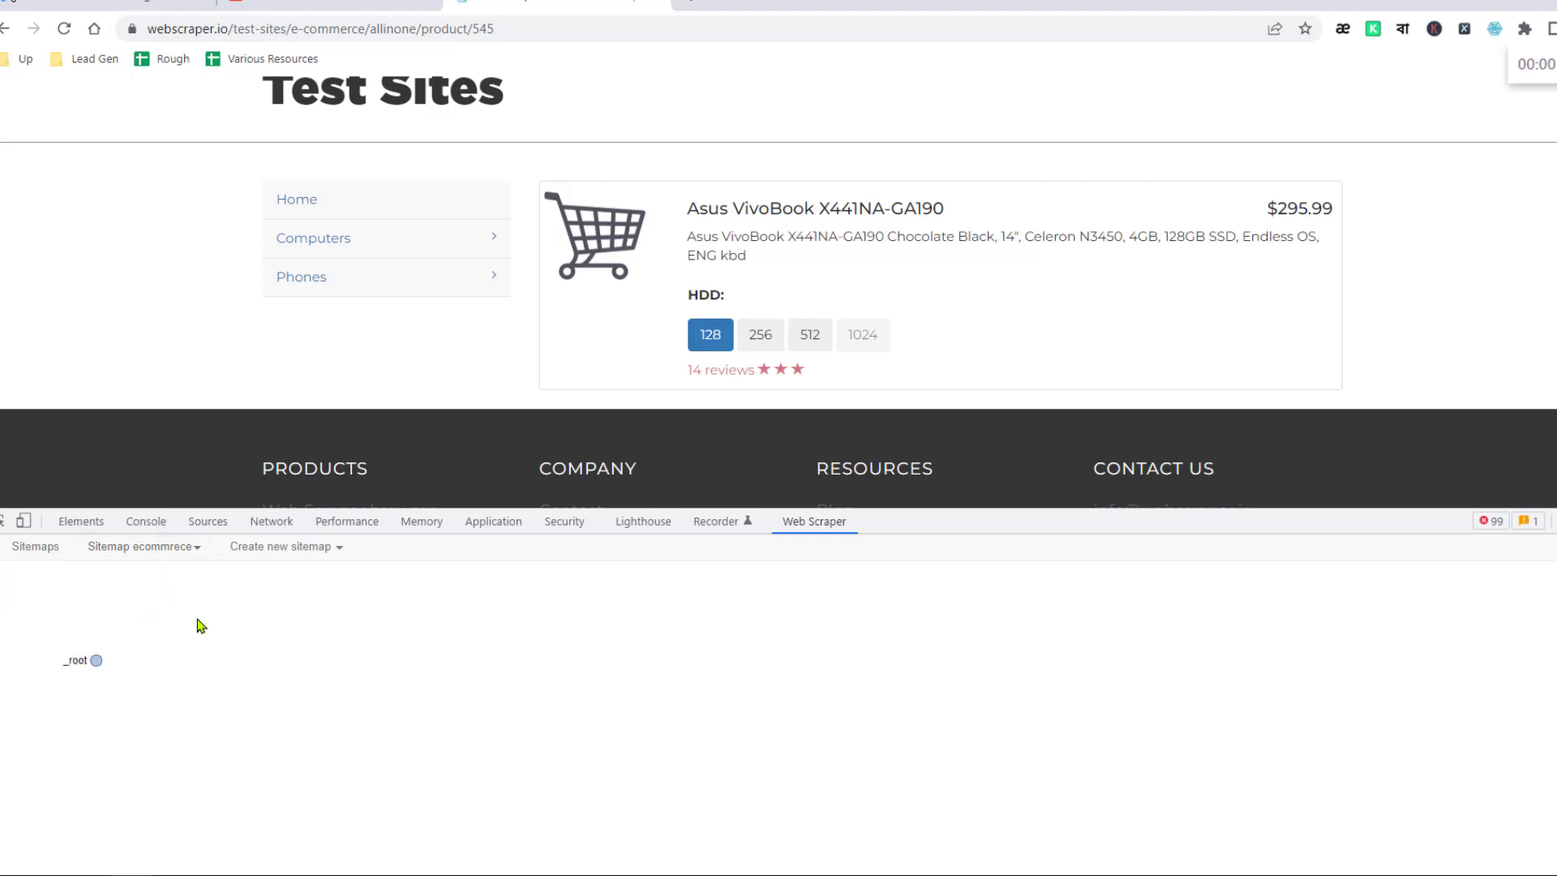
left_click(97, 660)
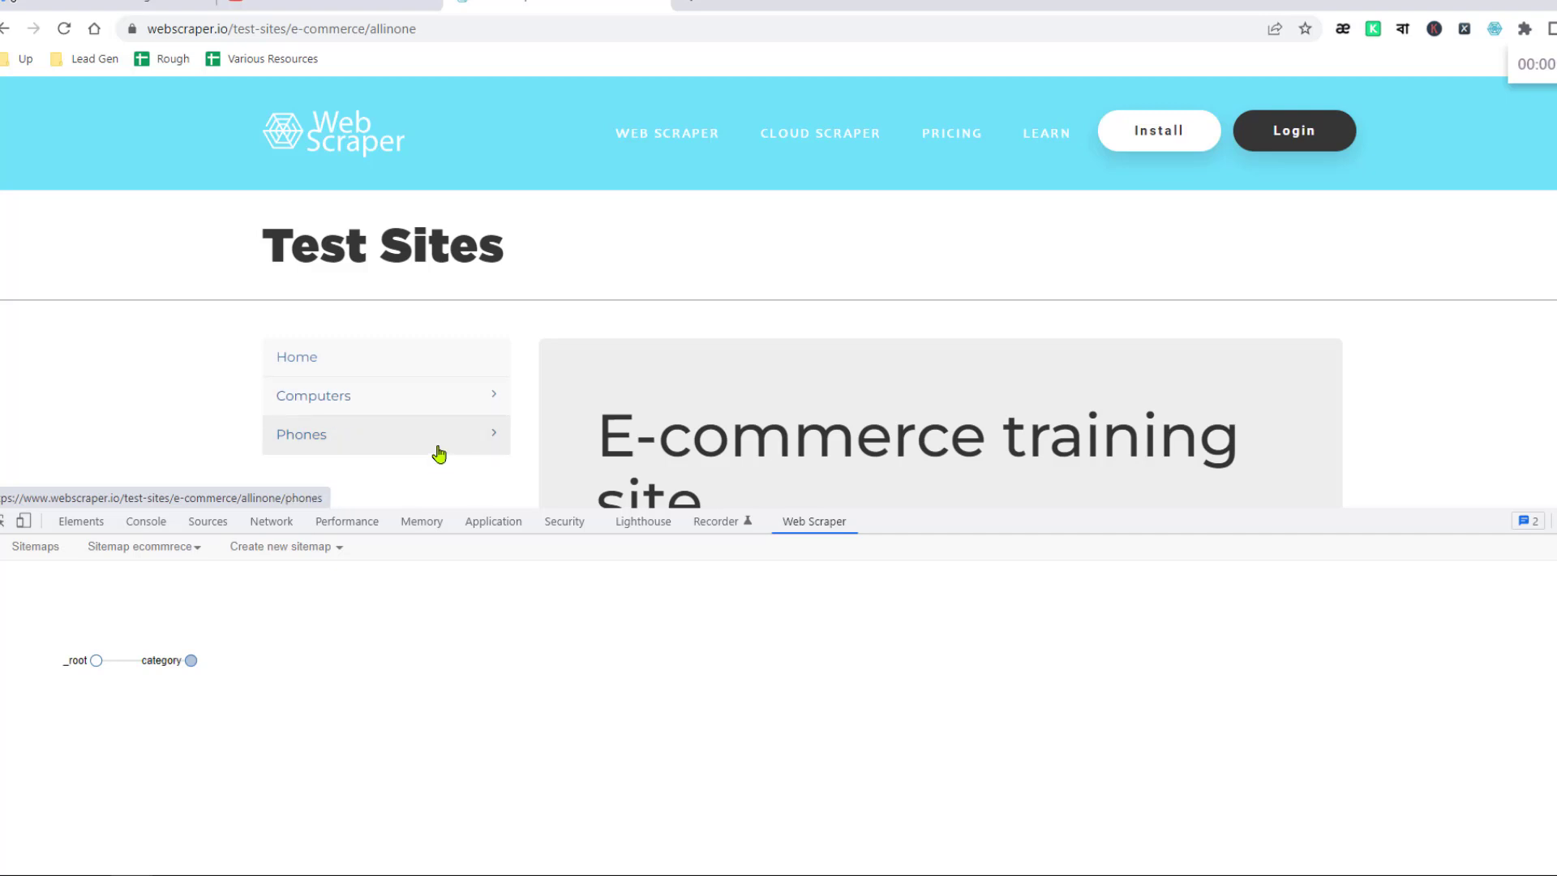
left_click(192, 662)
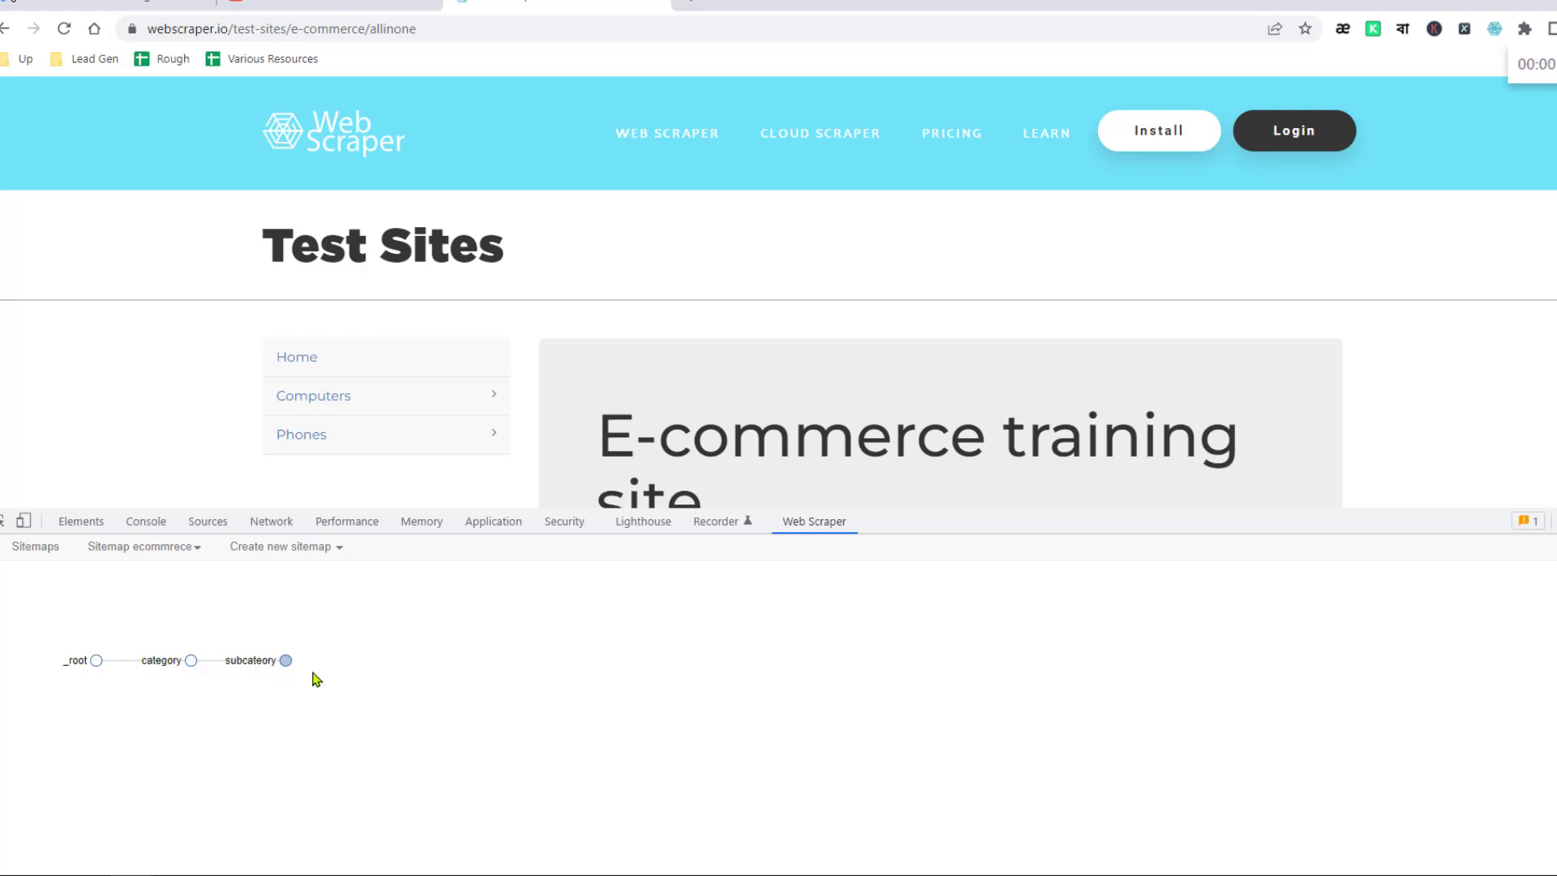
left_click(406, 407)
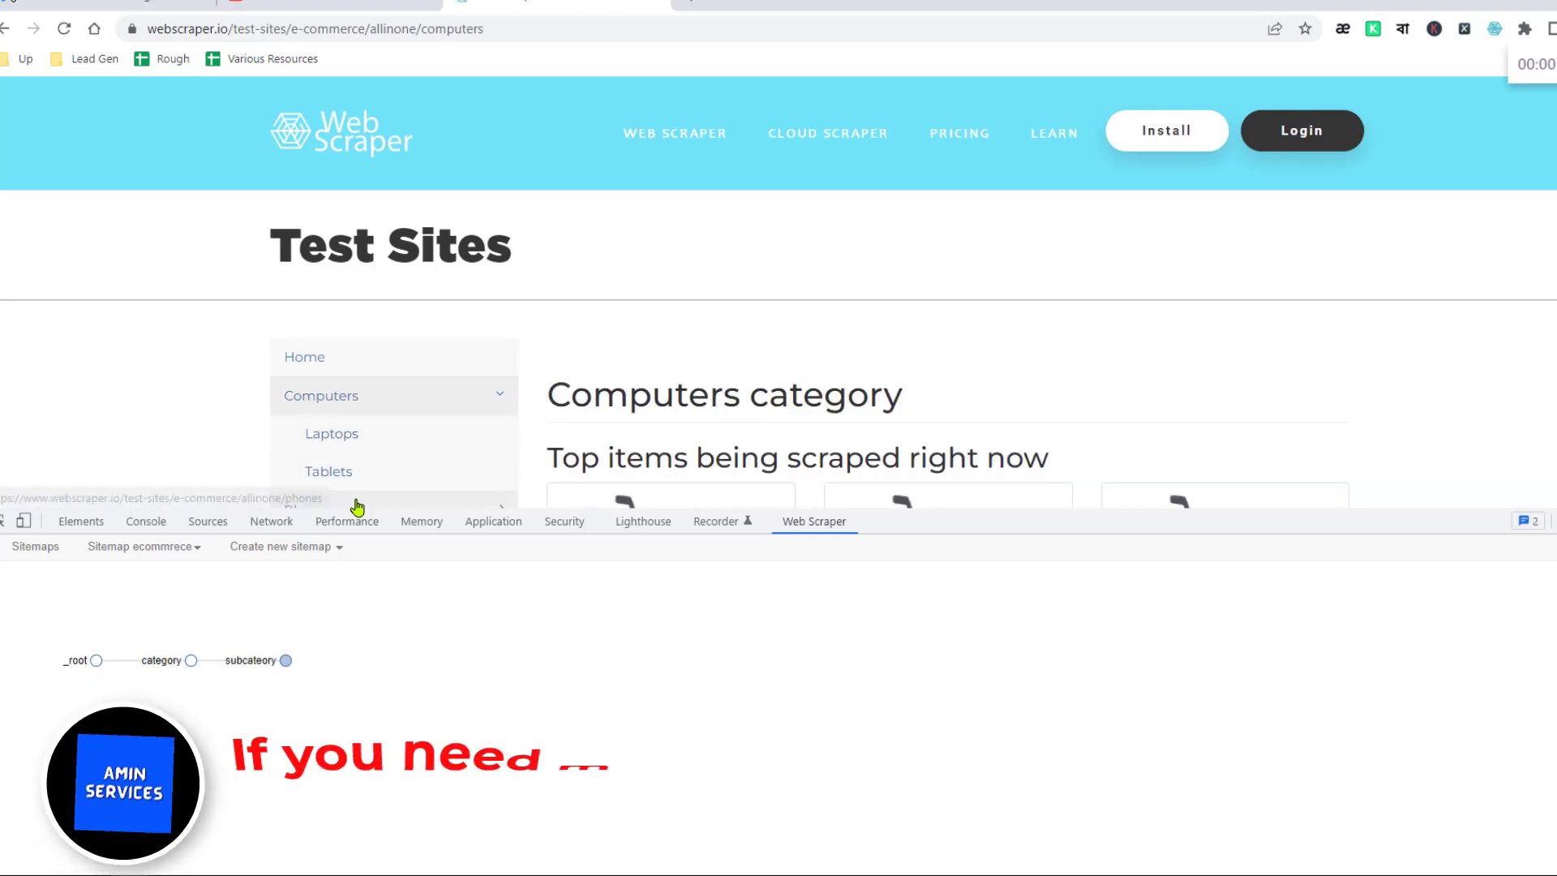
scroll(393, 466, "down", 2)
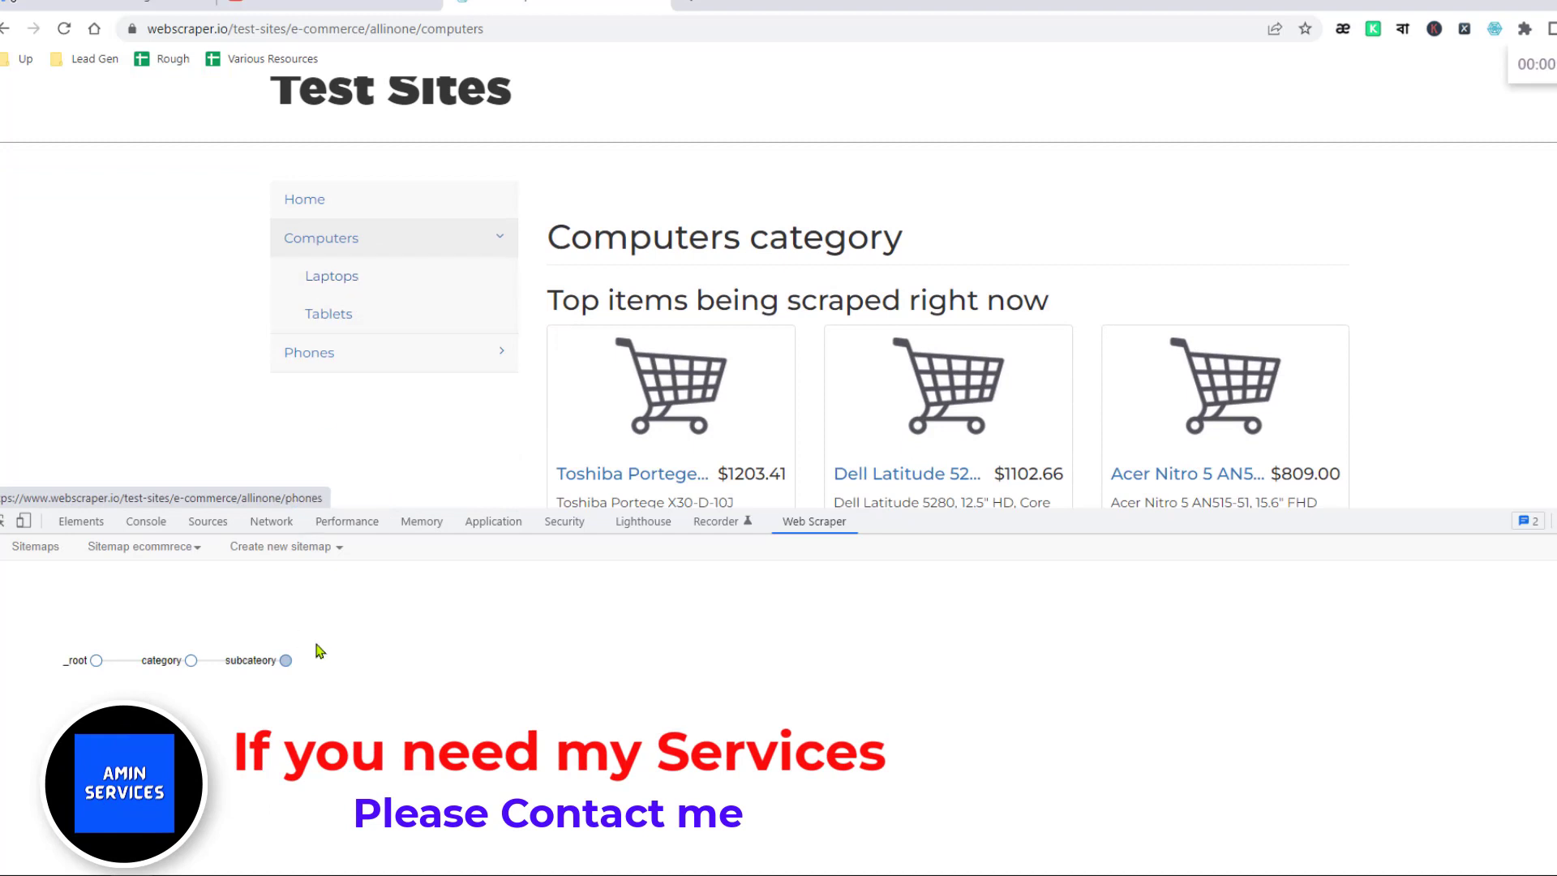
left_click(286, 661)
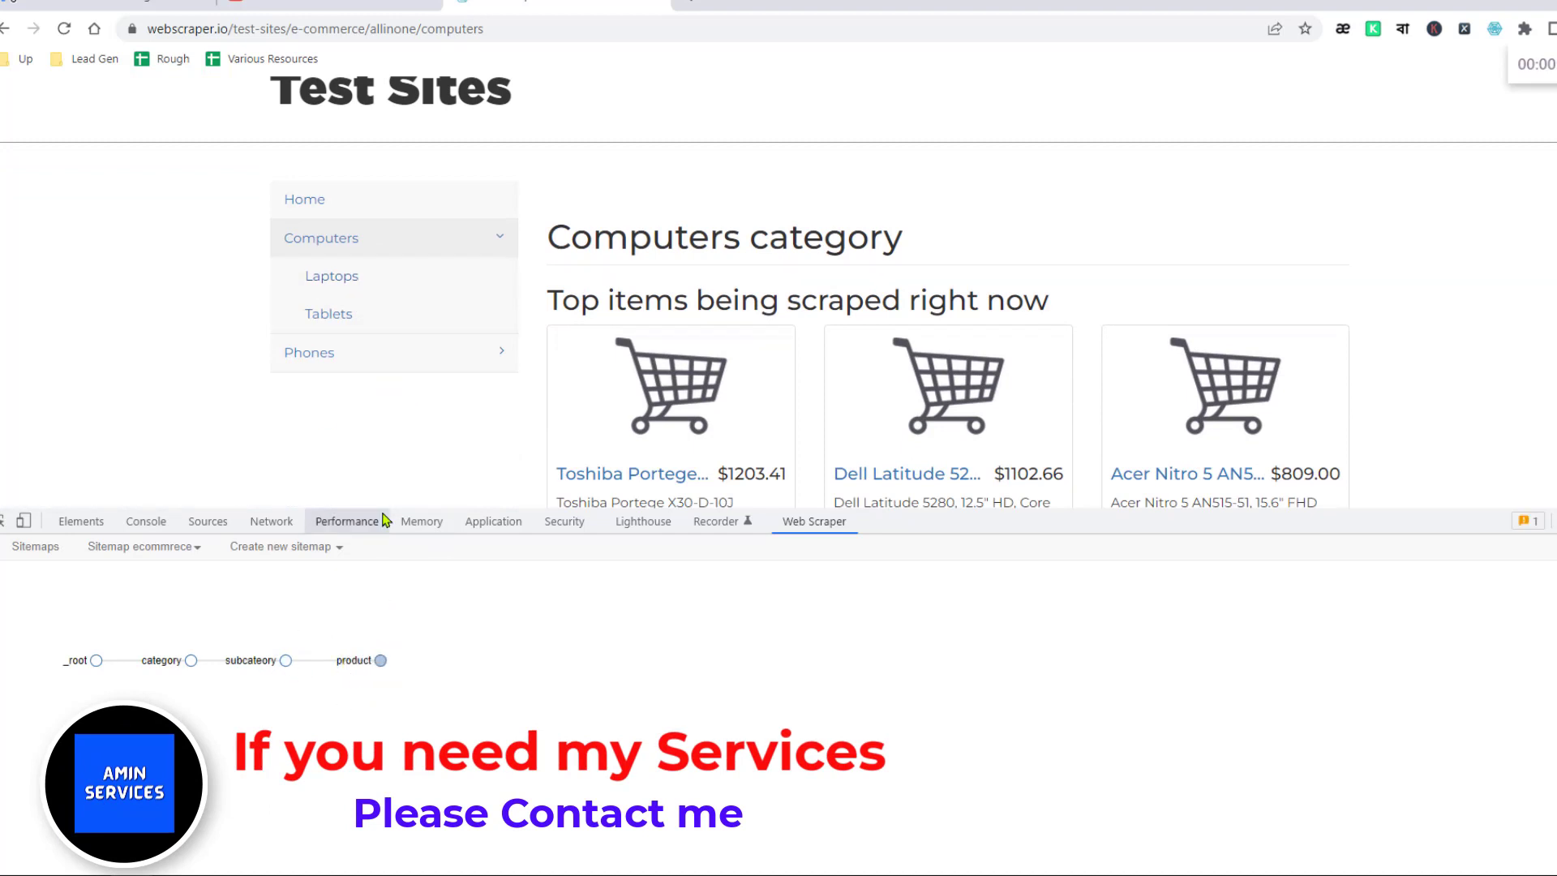
Open the Laptops listing, expand the graph's product node and compare its child selectors with the Asus VivoBook X441NA-GA190 product page
left_click(351, 281)
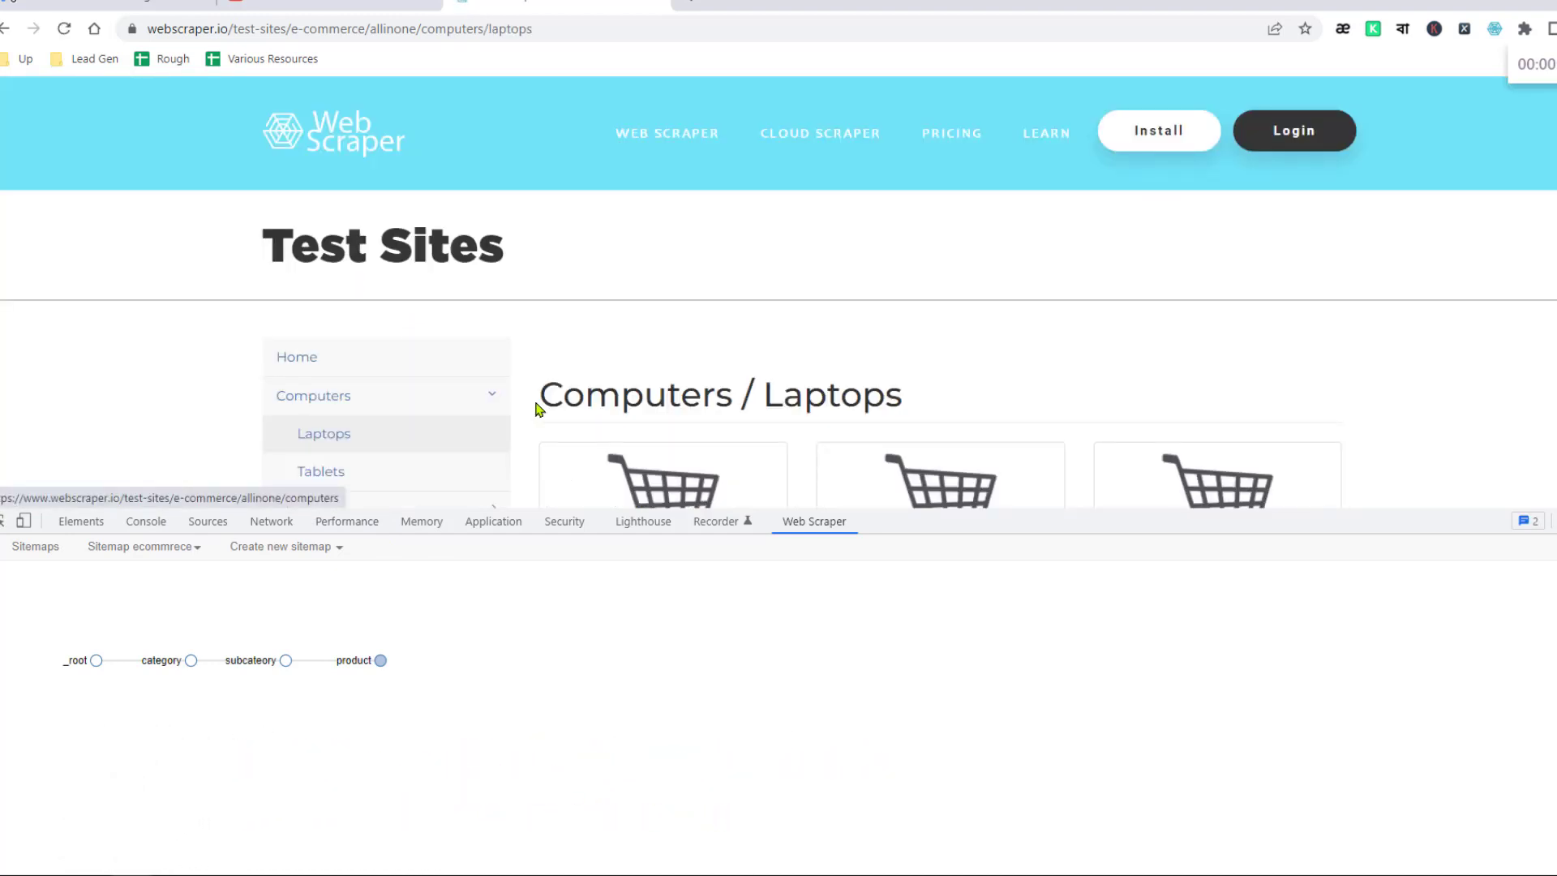
scroll(580, 458, "down", 2)
scroll(811, 316, "down", 2)
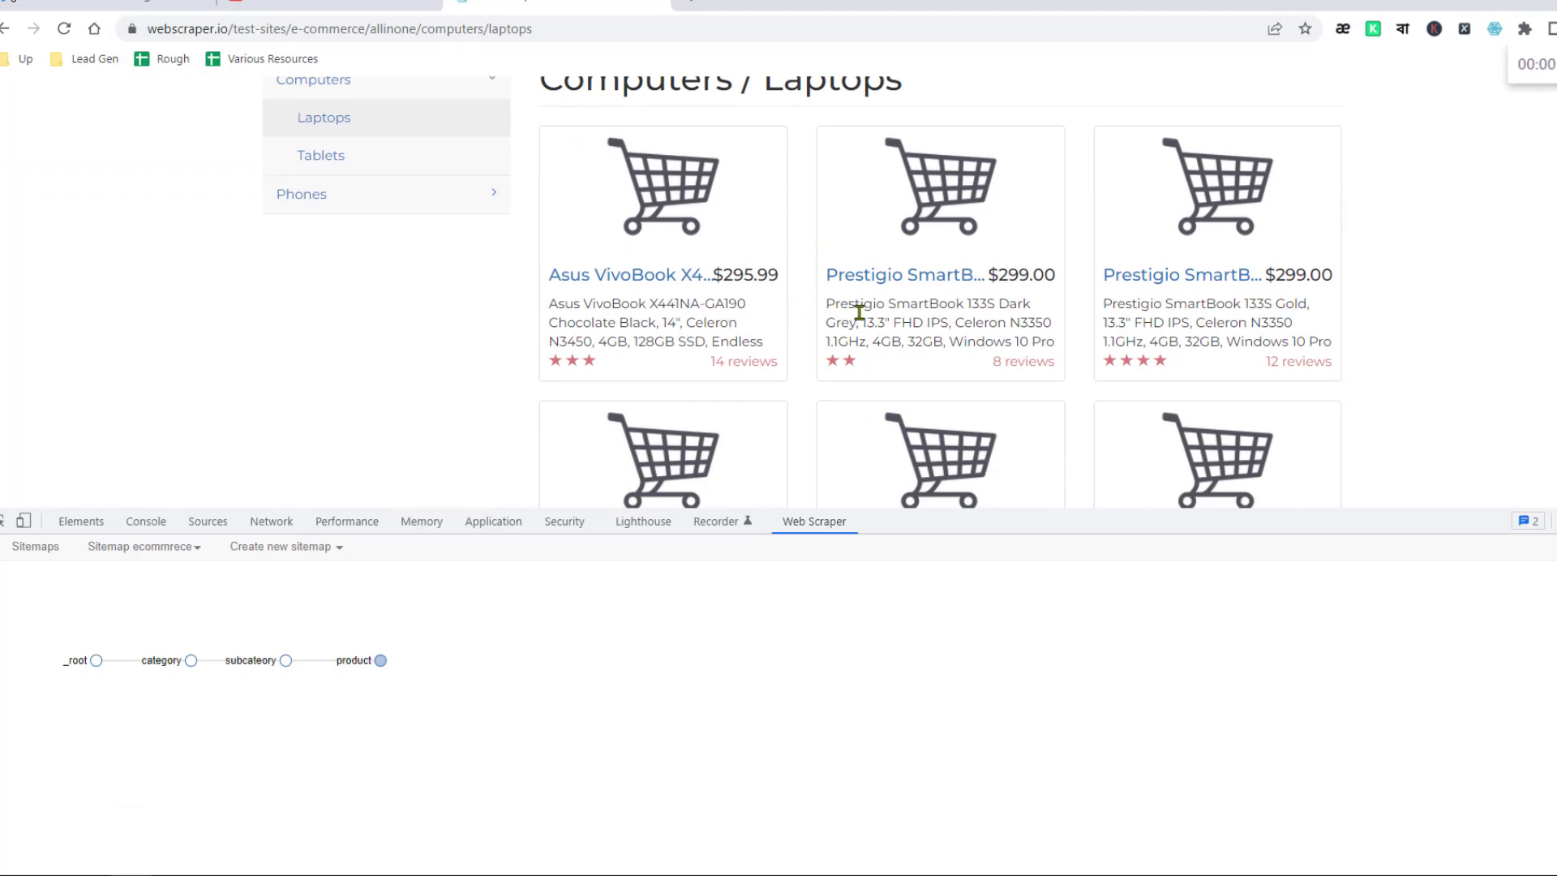
left_click(381, 661)
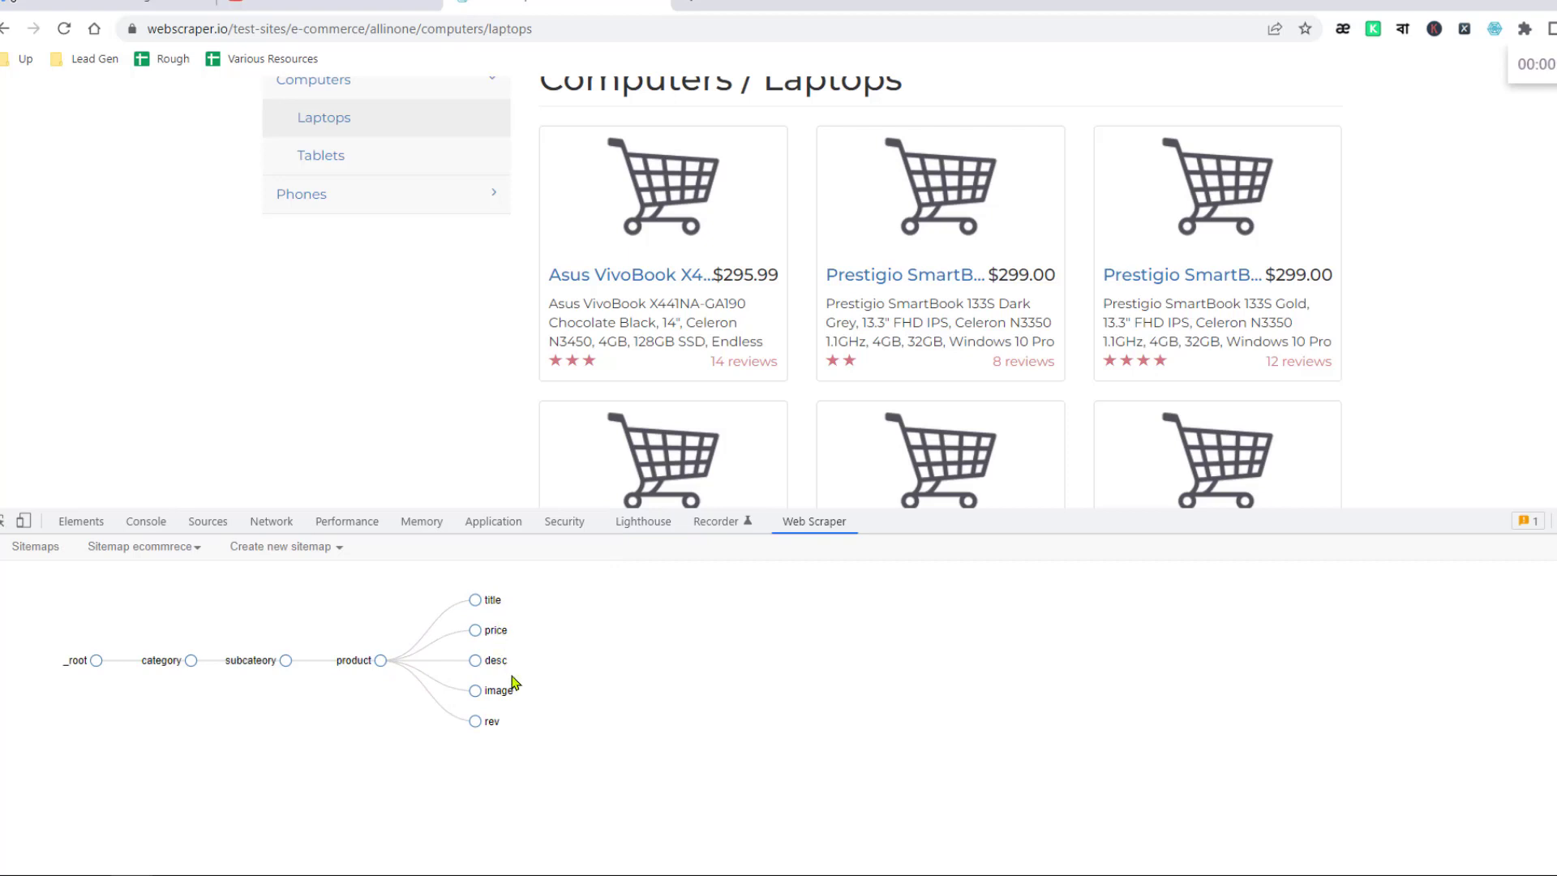
left_click(684, 276)
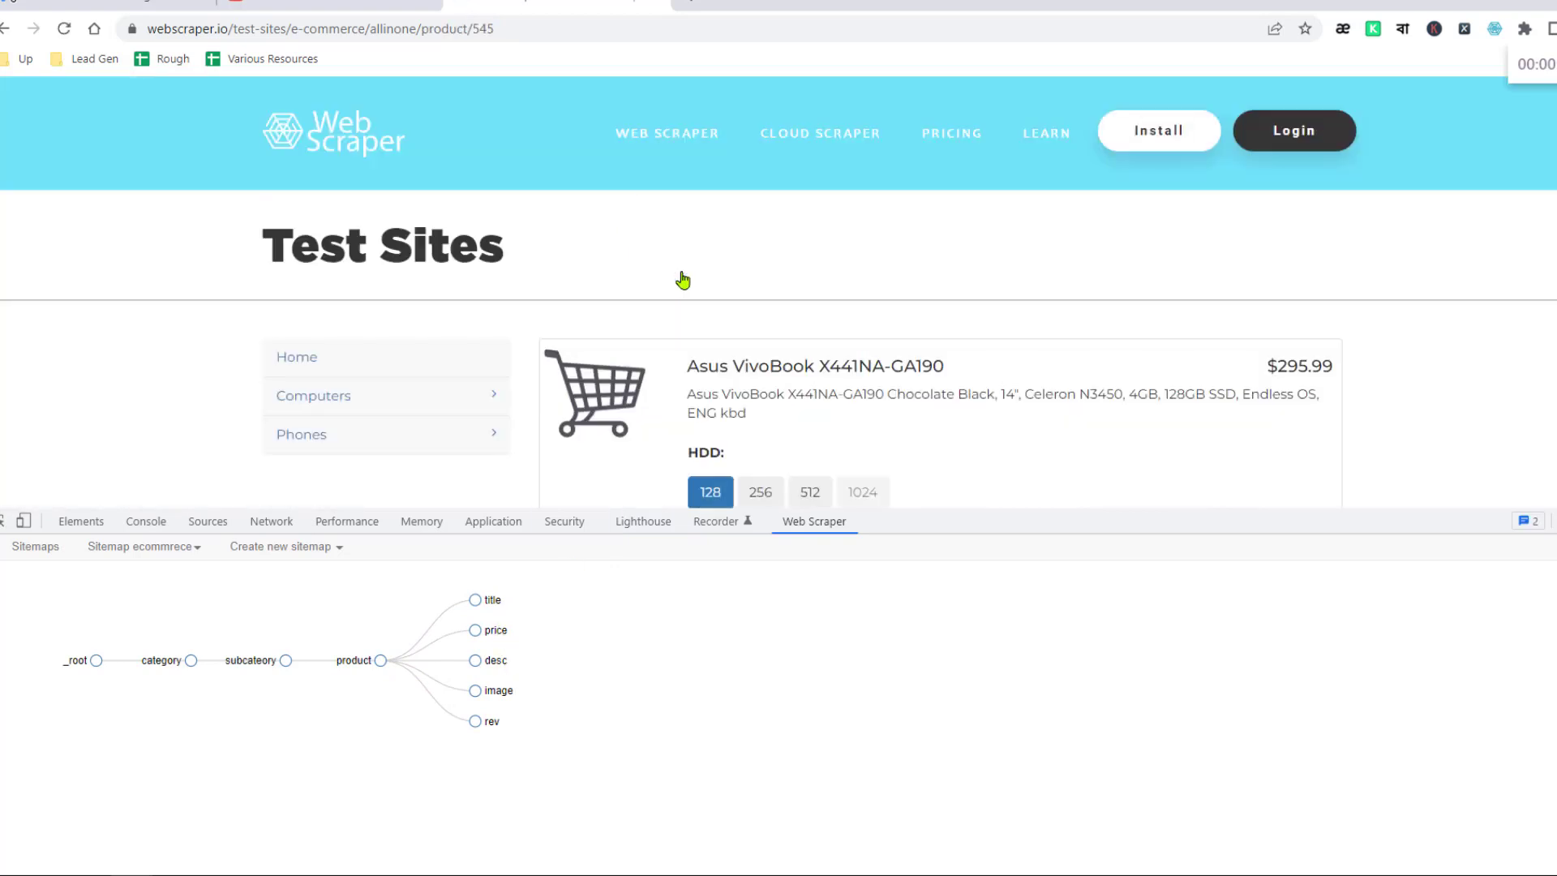
scroll(765, 306, "down", 4)
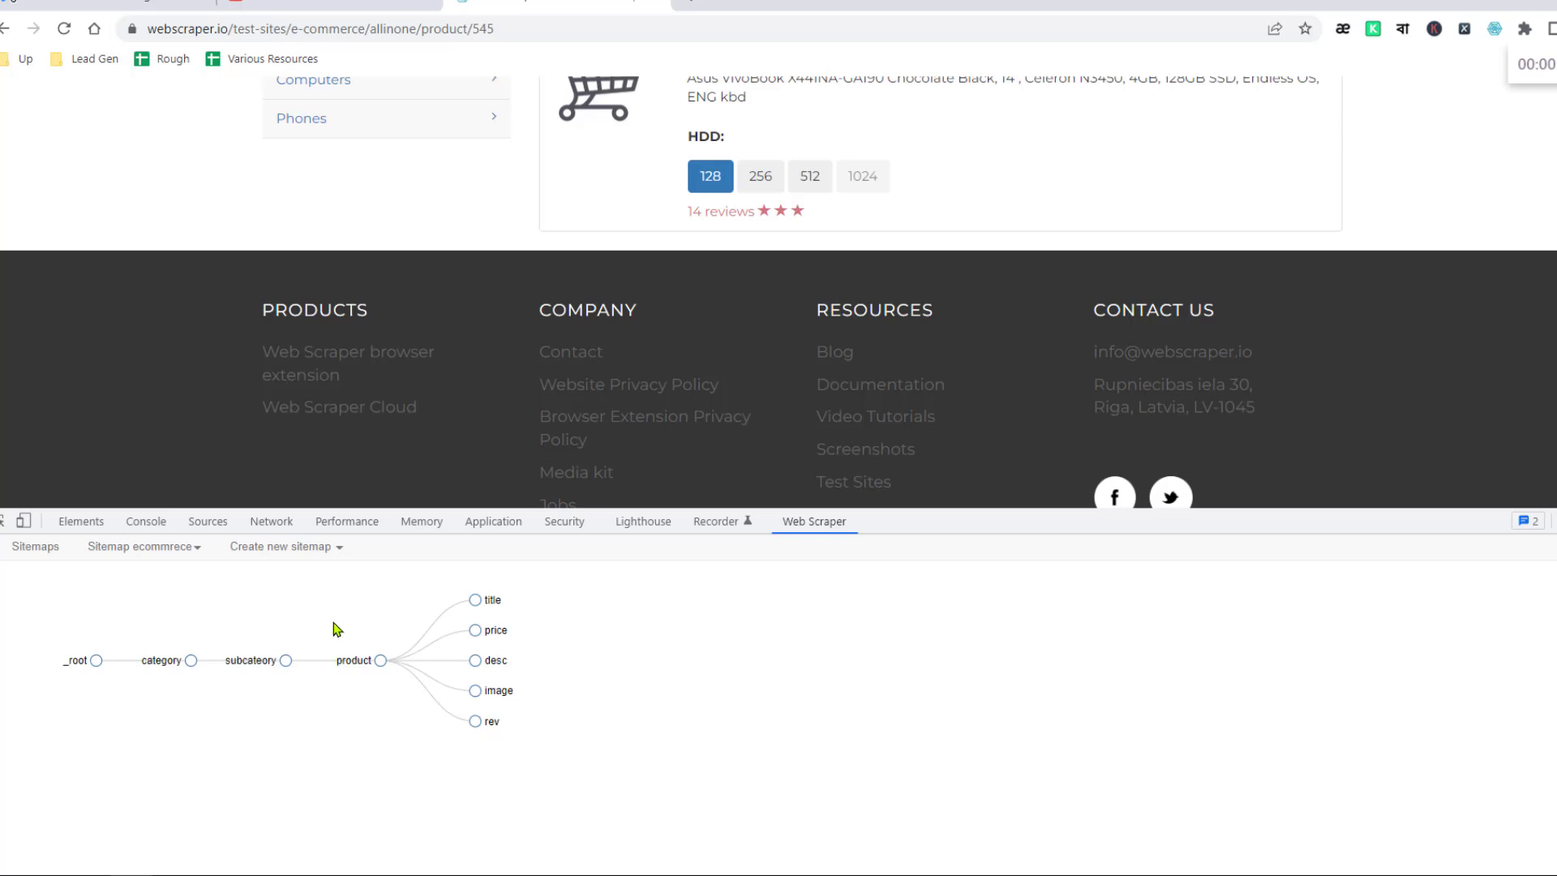
Start scraping the ecommrece sitemap with a request interval of 2000 ms and a page load delay of 2000 ms
left_click(194, 551)
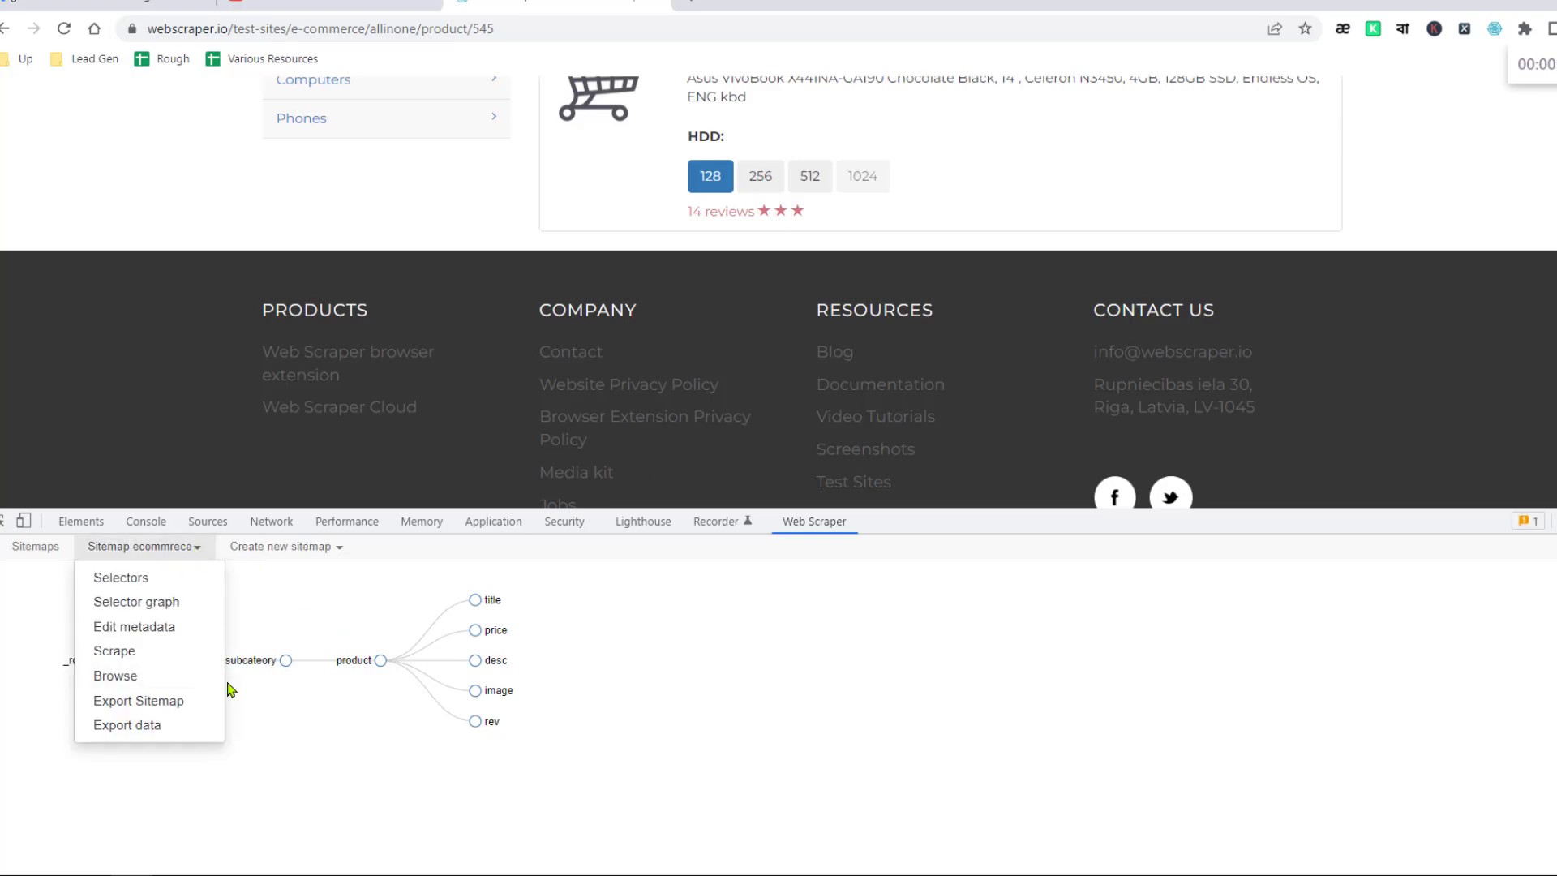
left_click(132, 658)
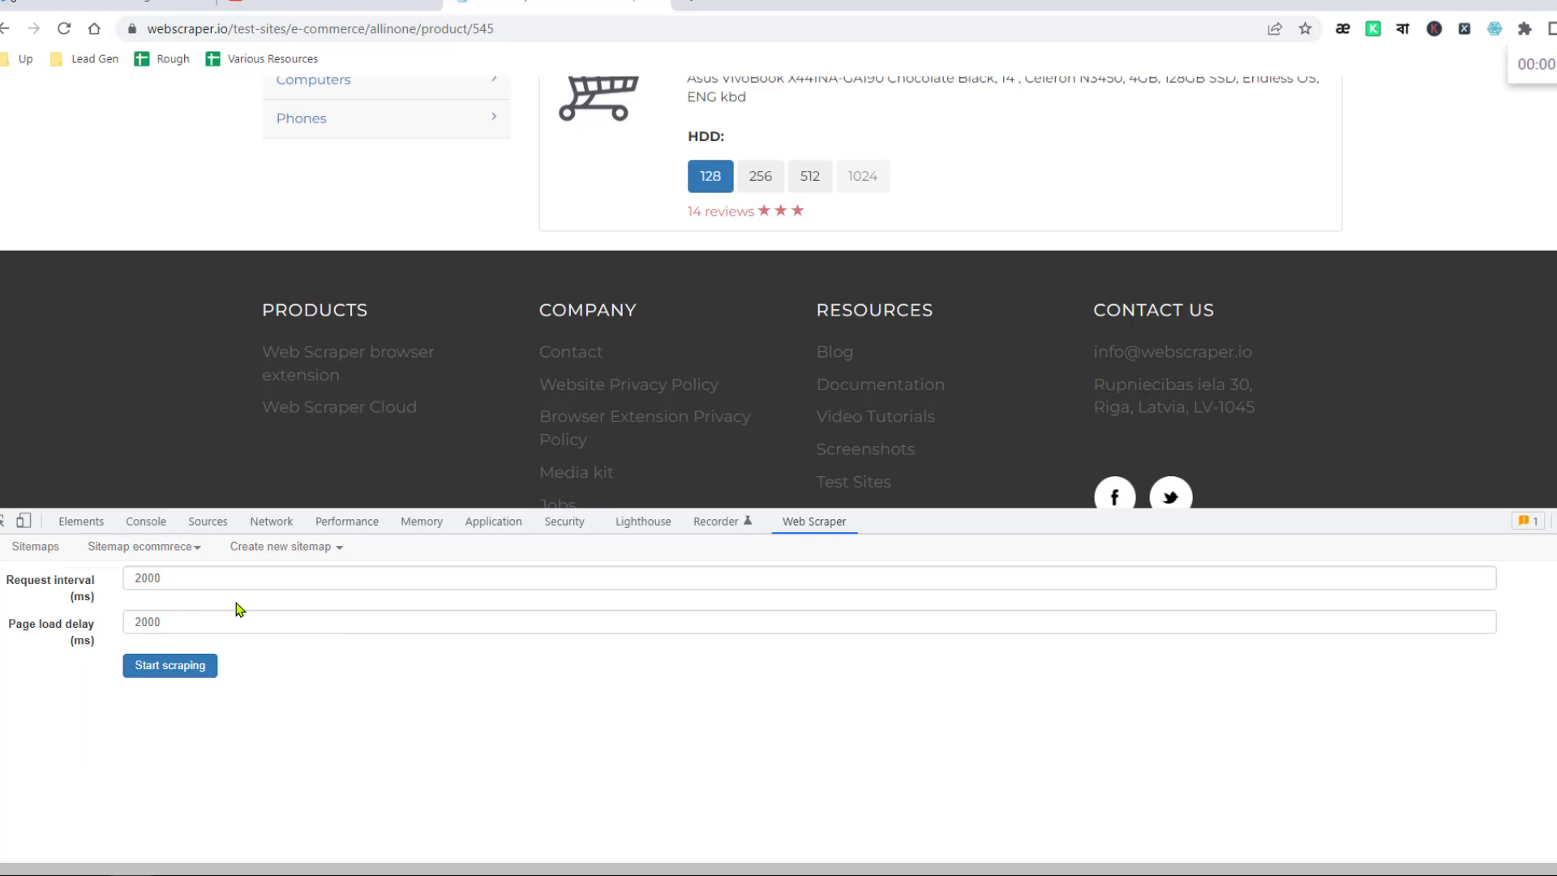
left_click(198, 578)
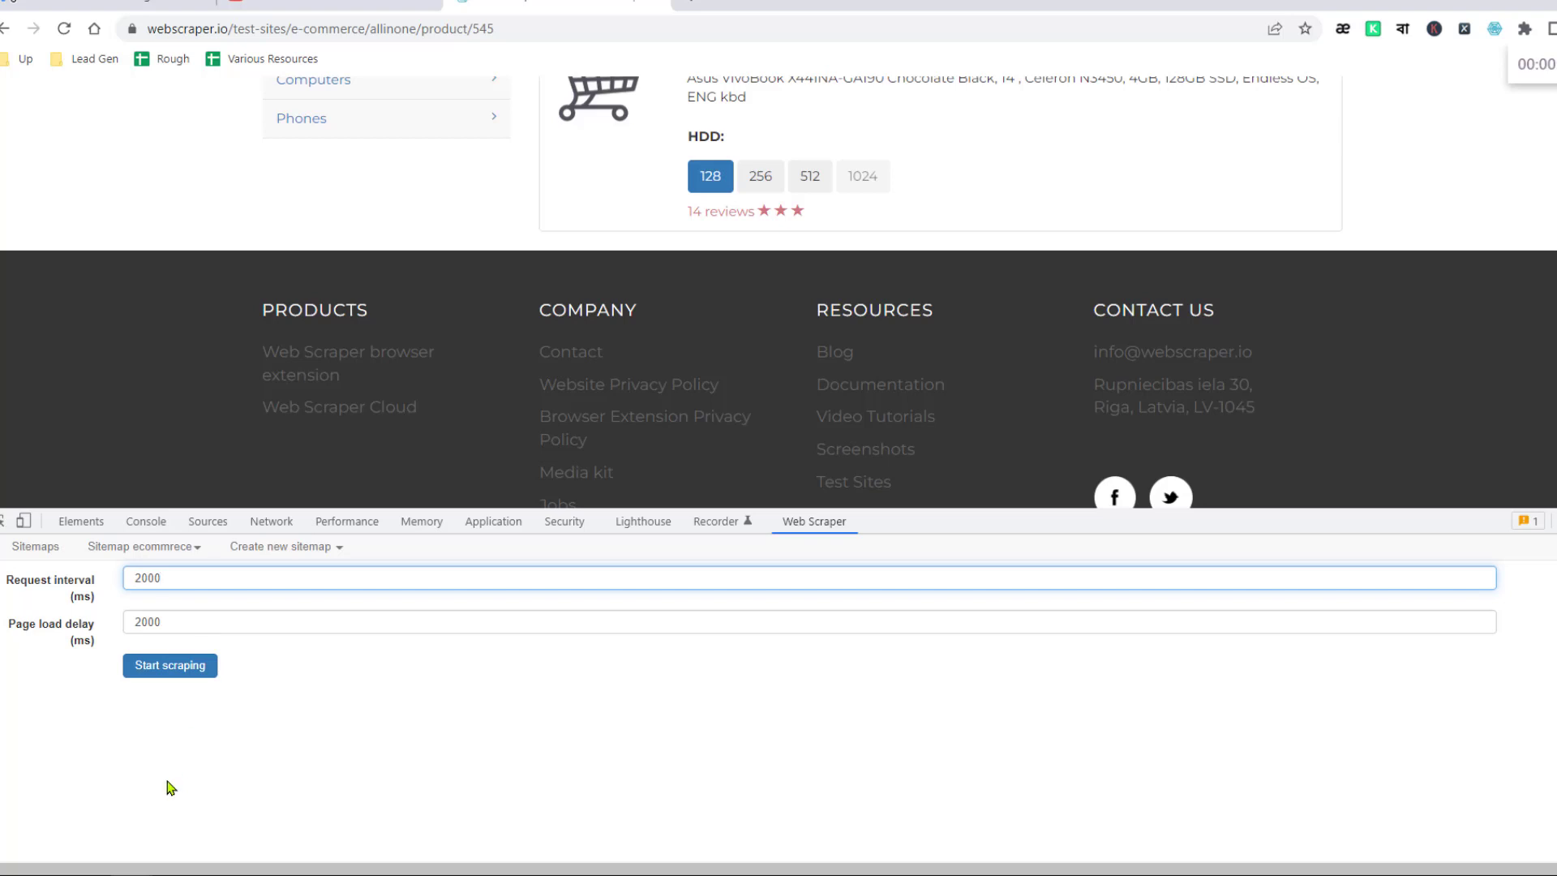
left_click(194, 674)
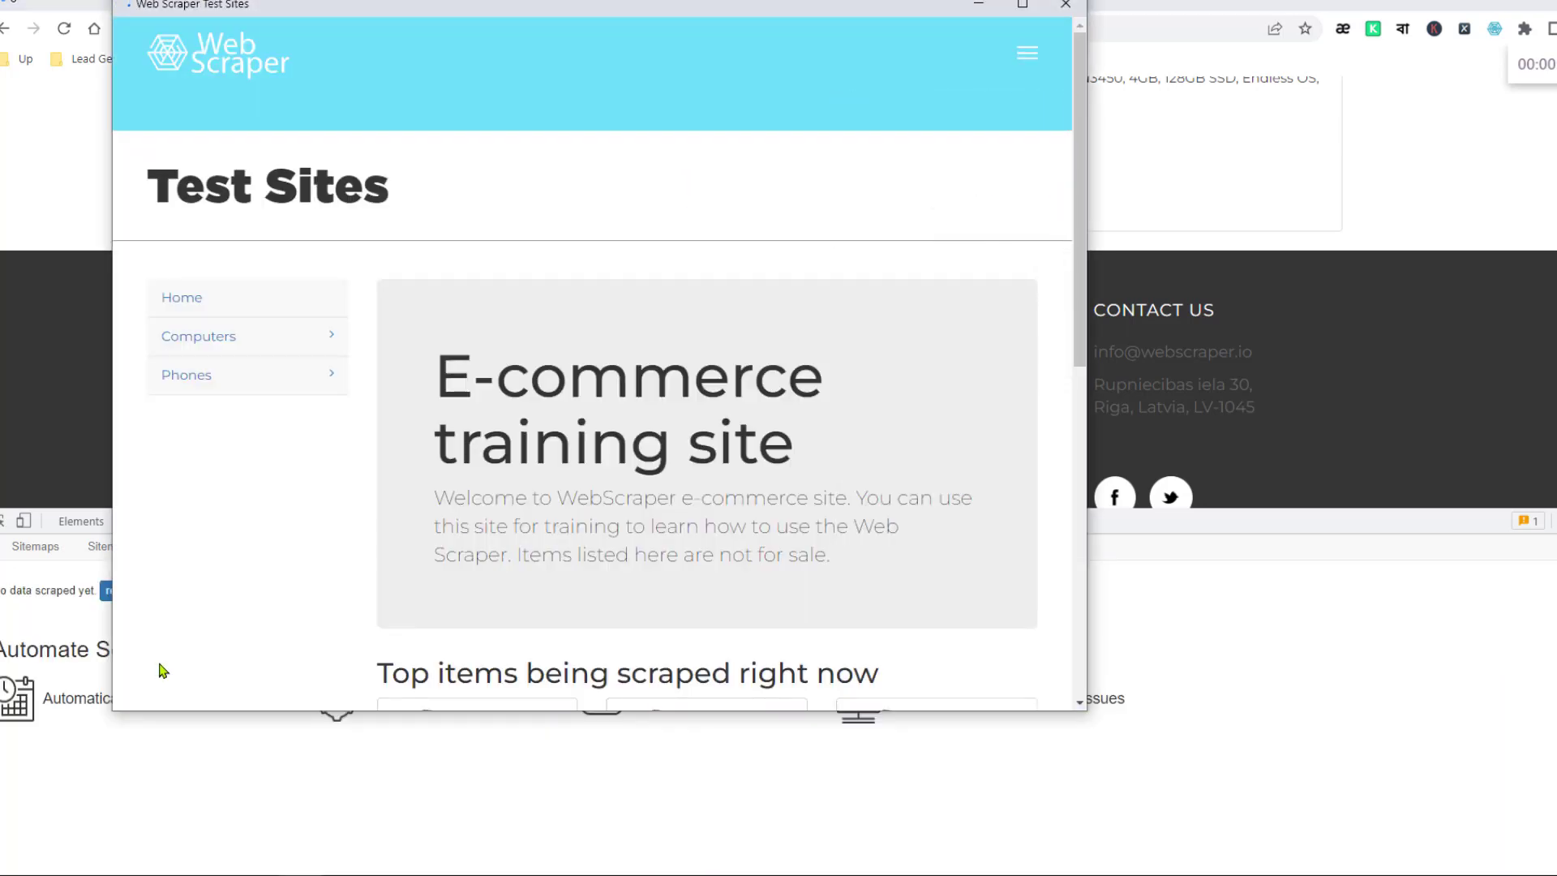
left_click(1023, 6)
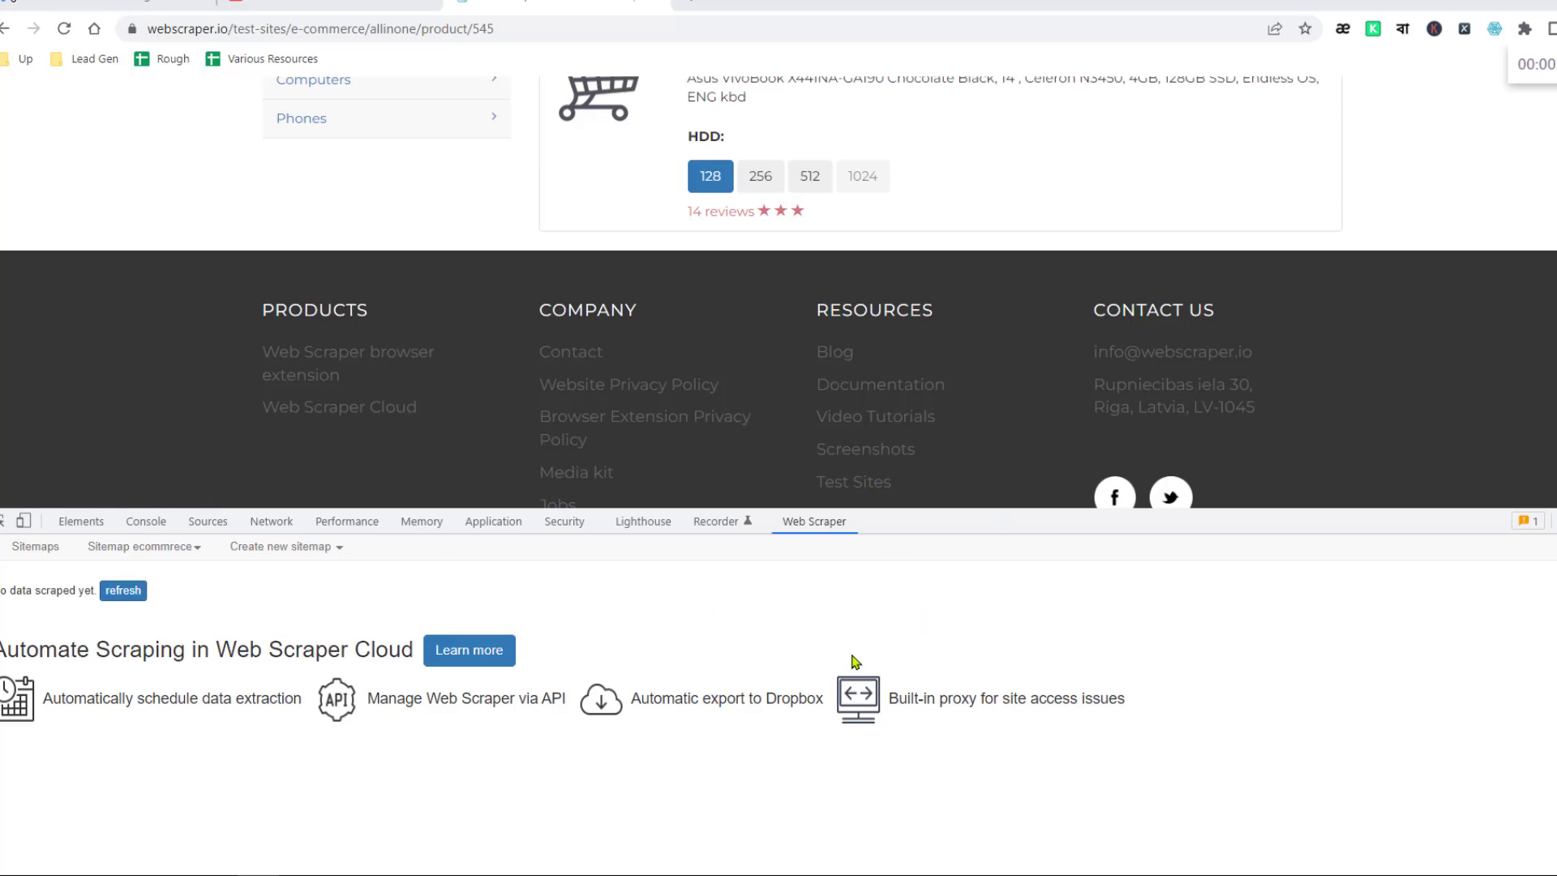
Refresh the scraped data and look through the table of product records
left_click(124, 593)
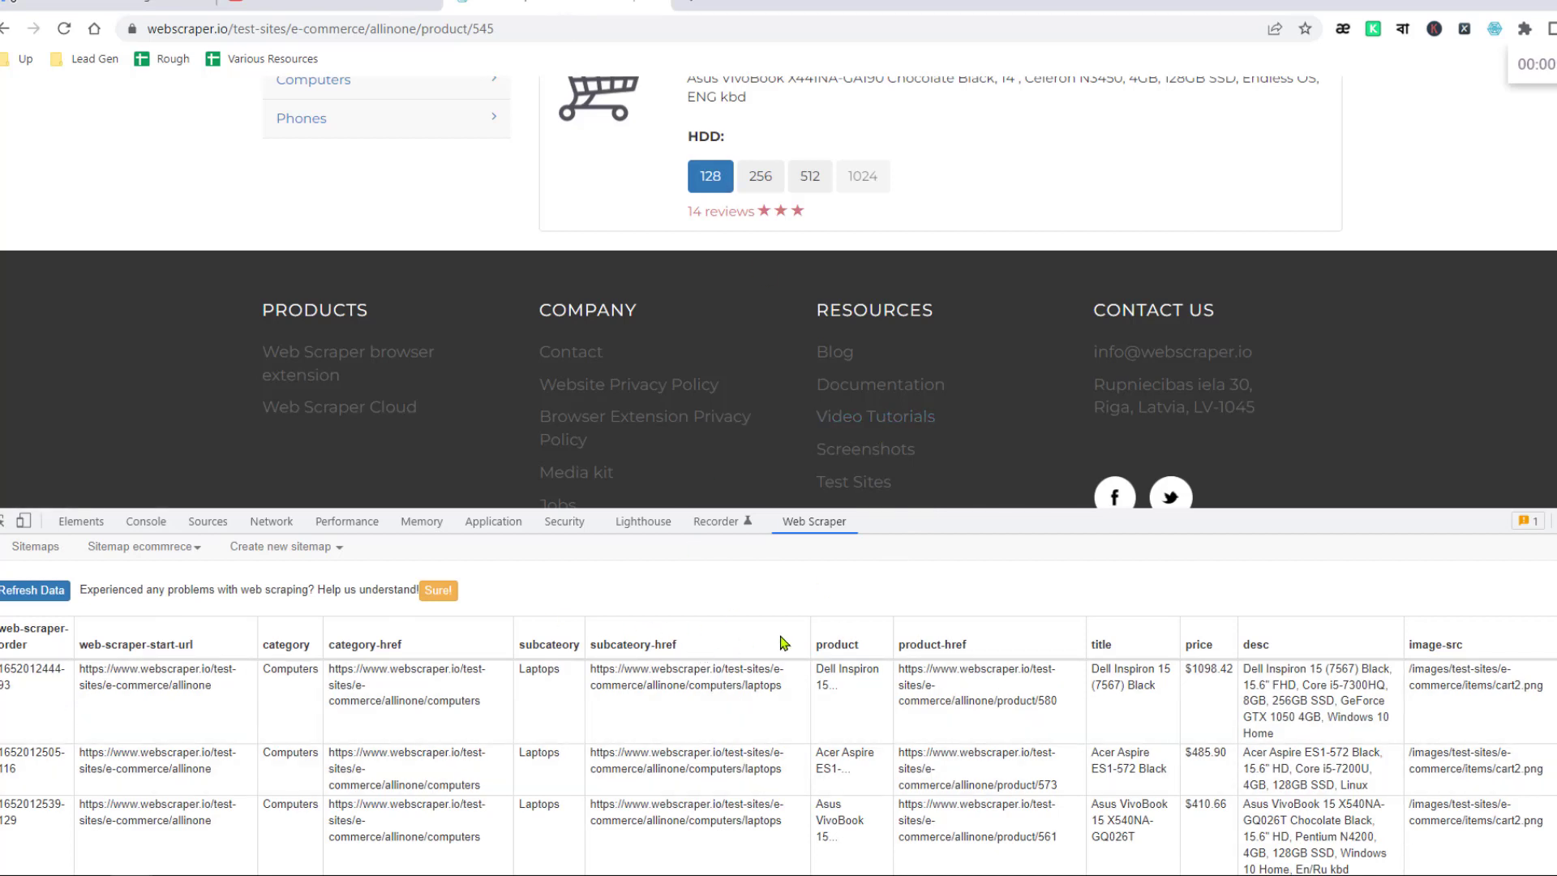
scroll(782, 643, "down", 10)
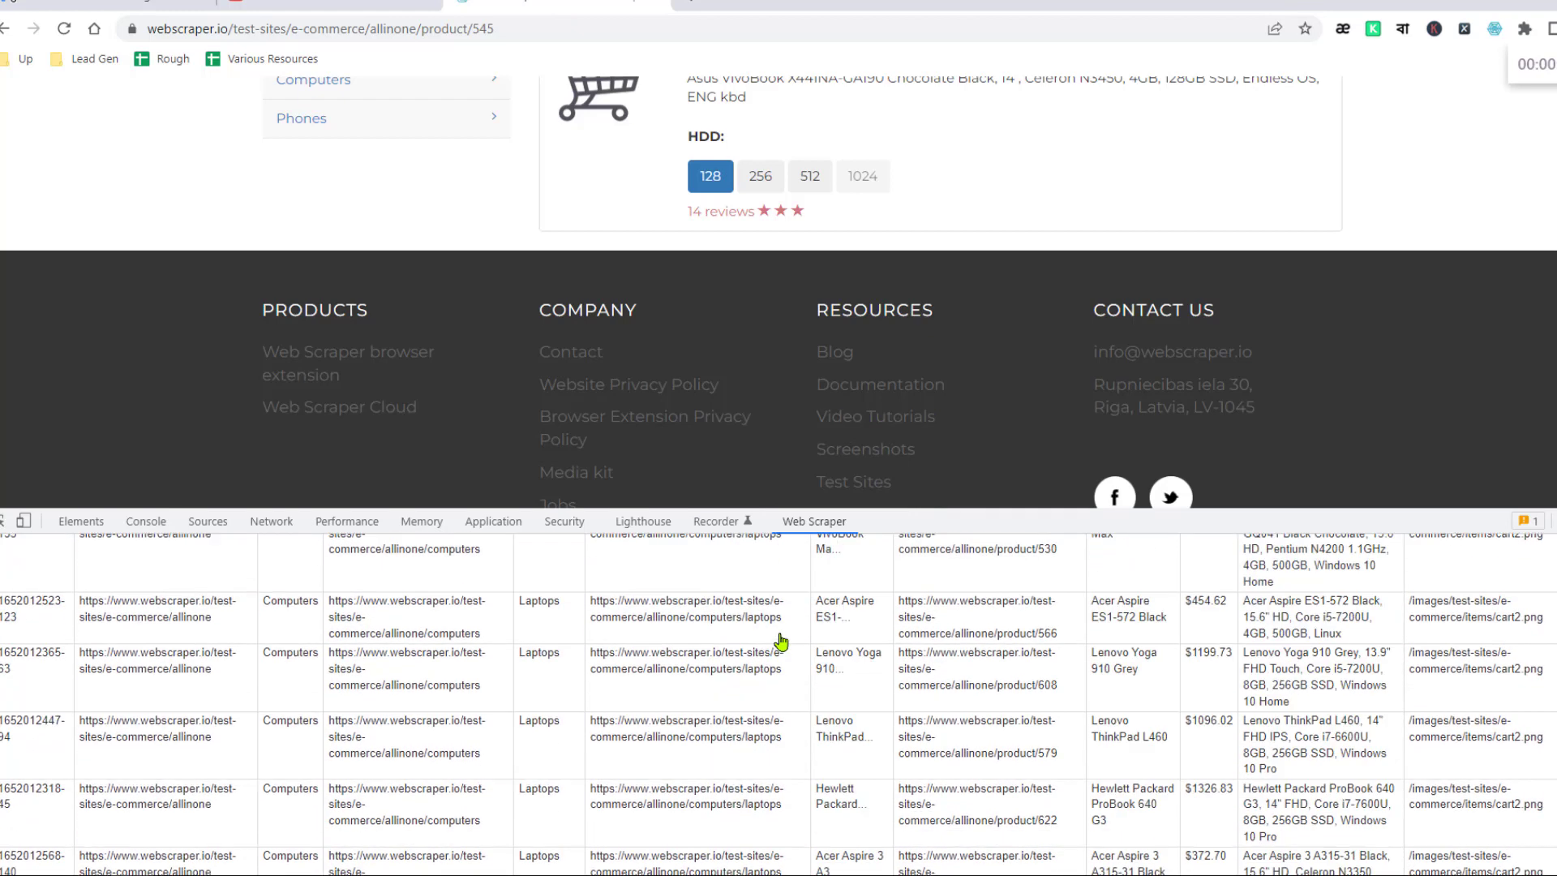
scroll(782, 643, "up", 10)
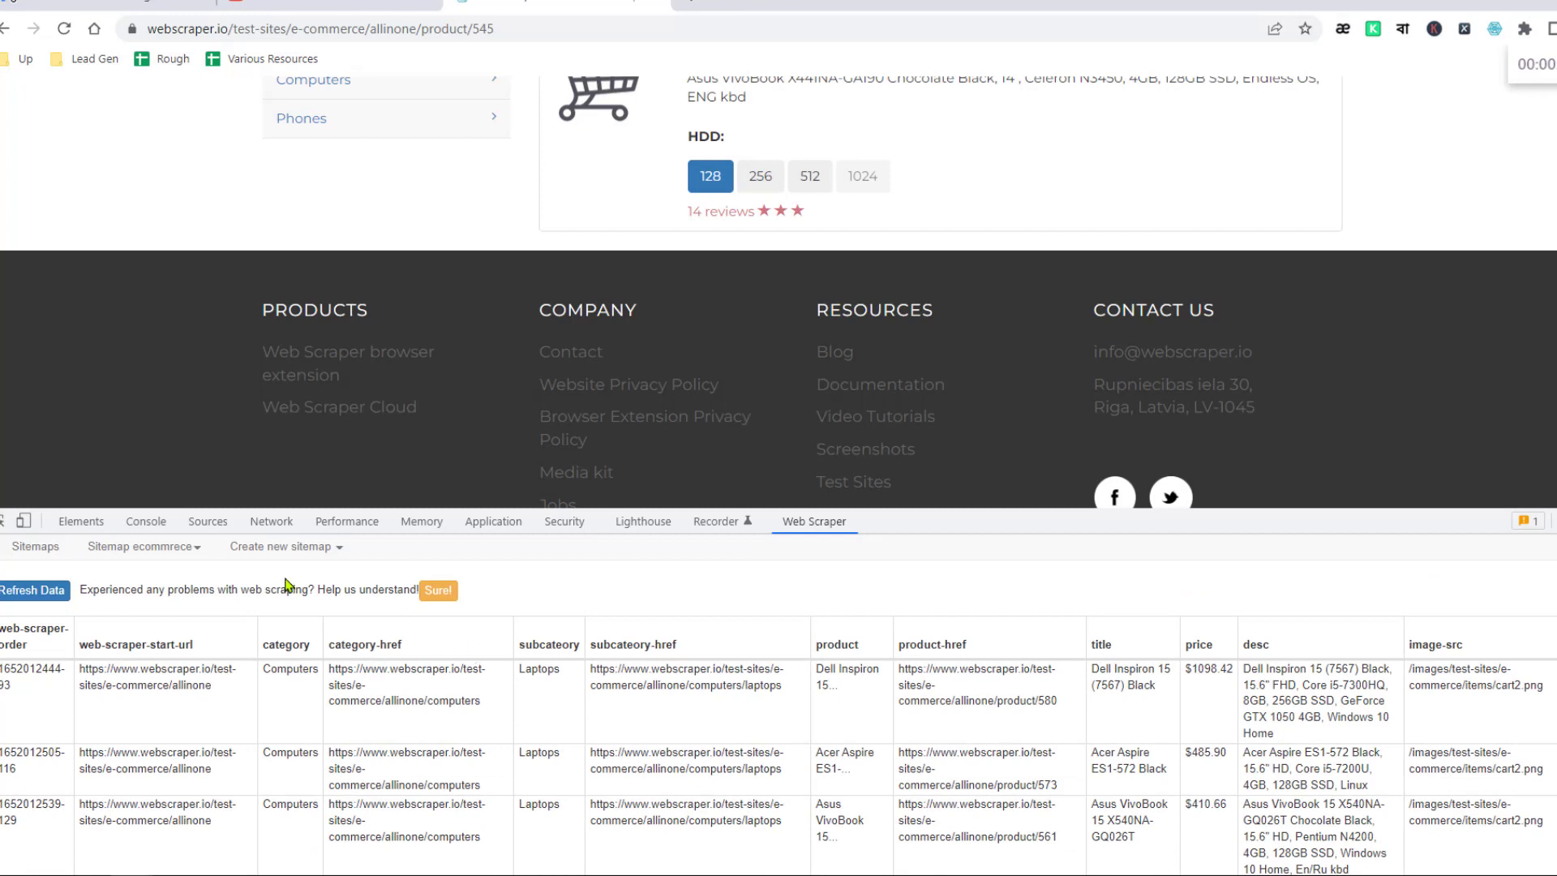
Export the scraped data as an .XLSX file and open it in Excel with editing enabled
left_click(179, 557)
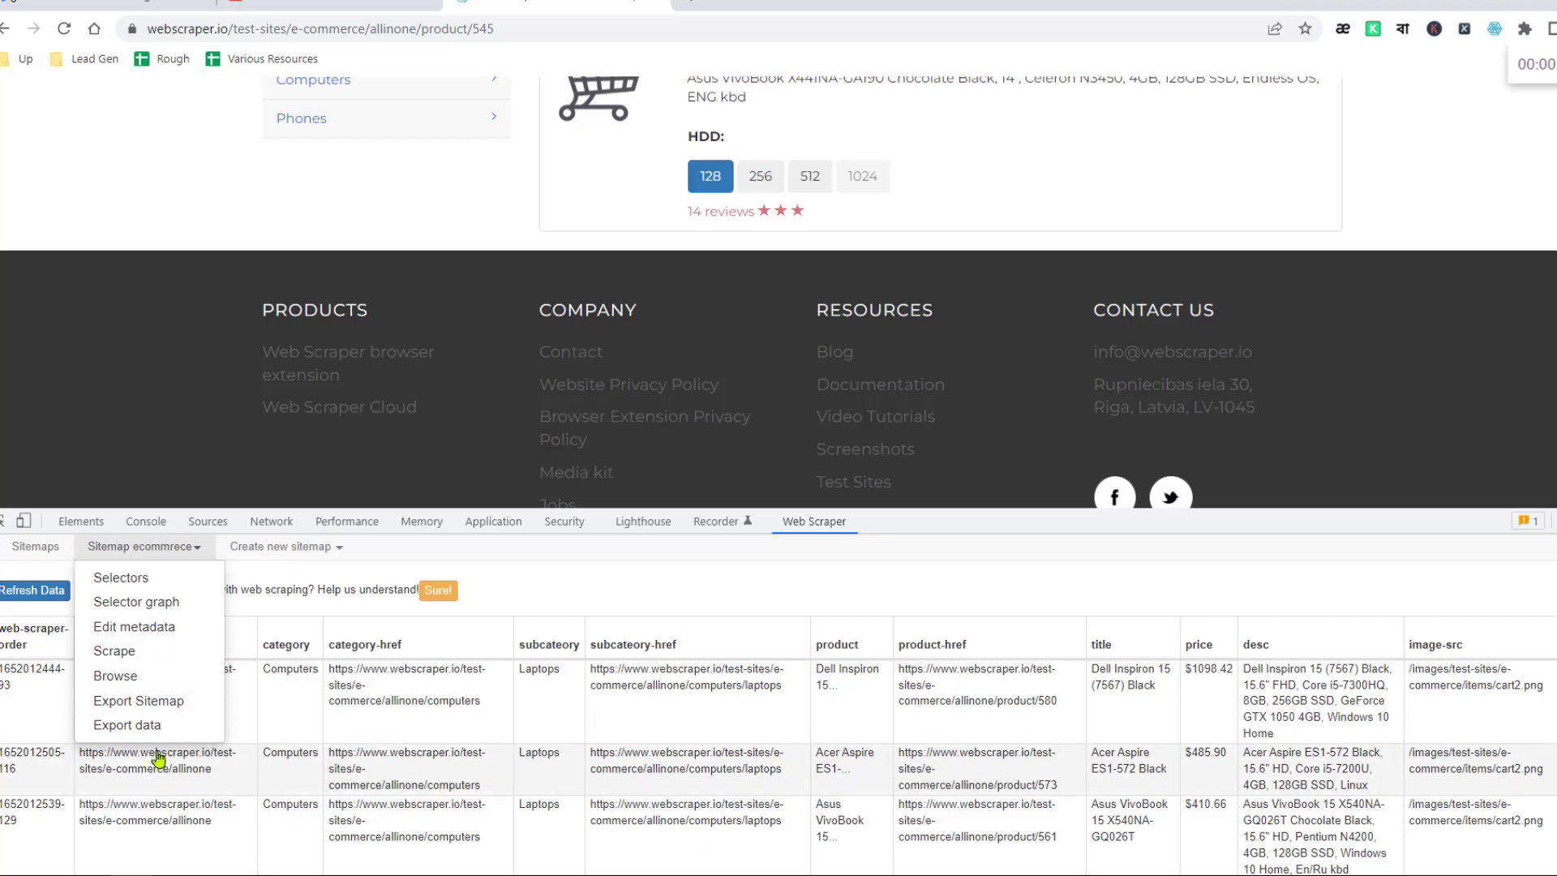
left_click(159, 727)
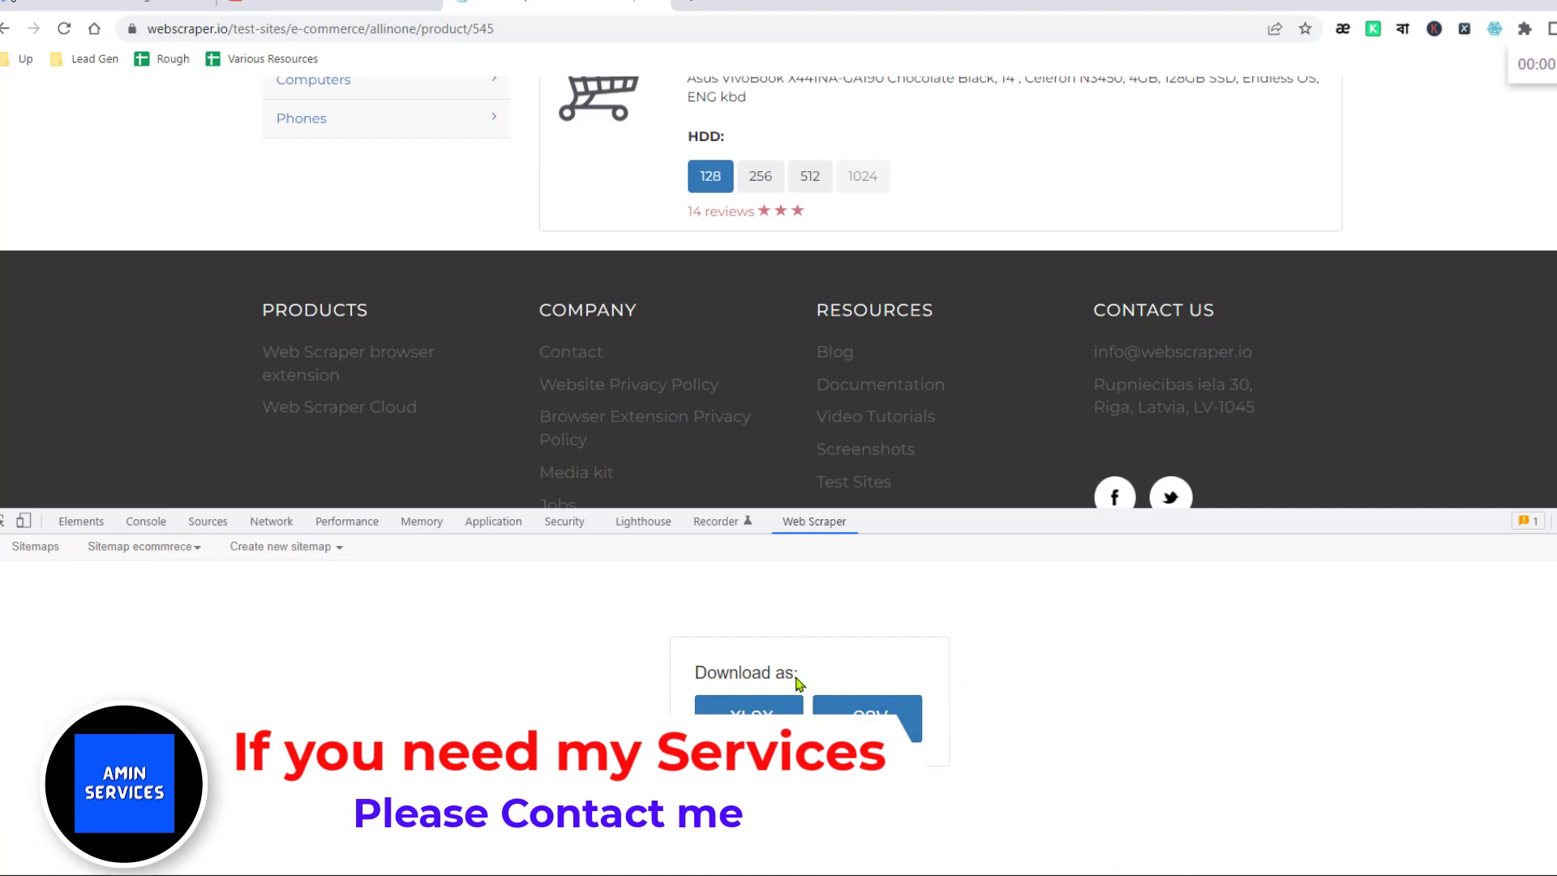
left_click(749, 704)
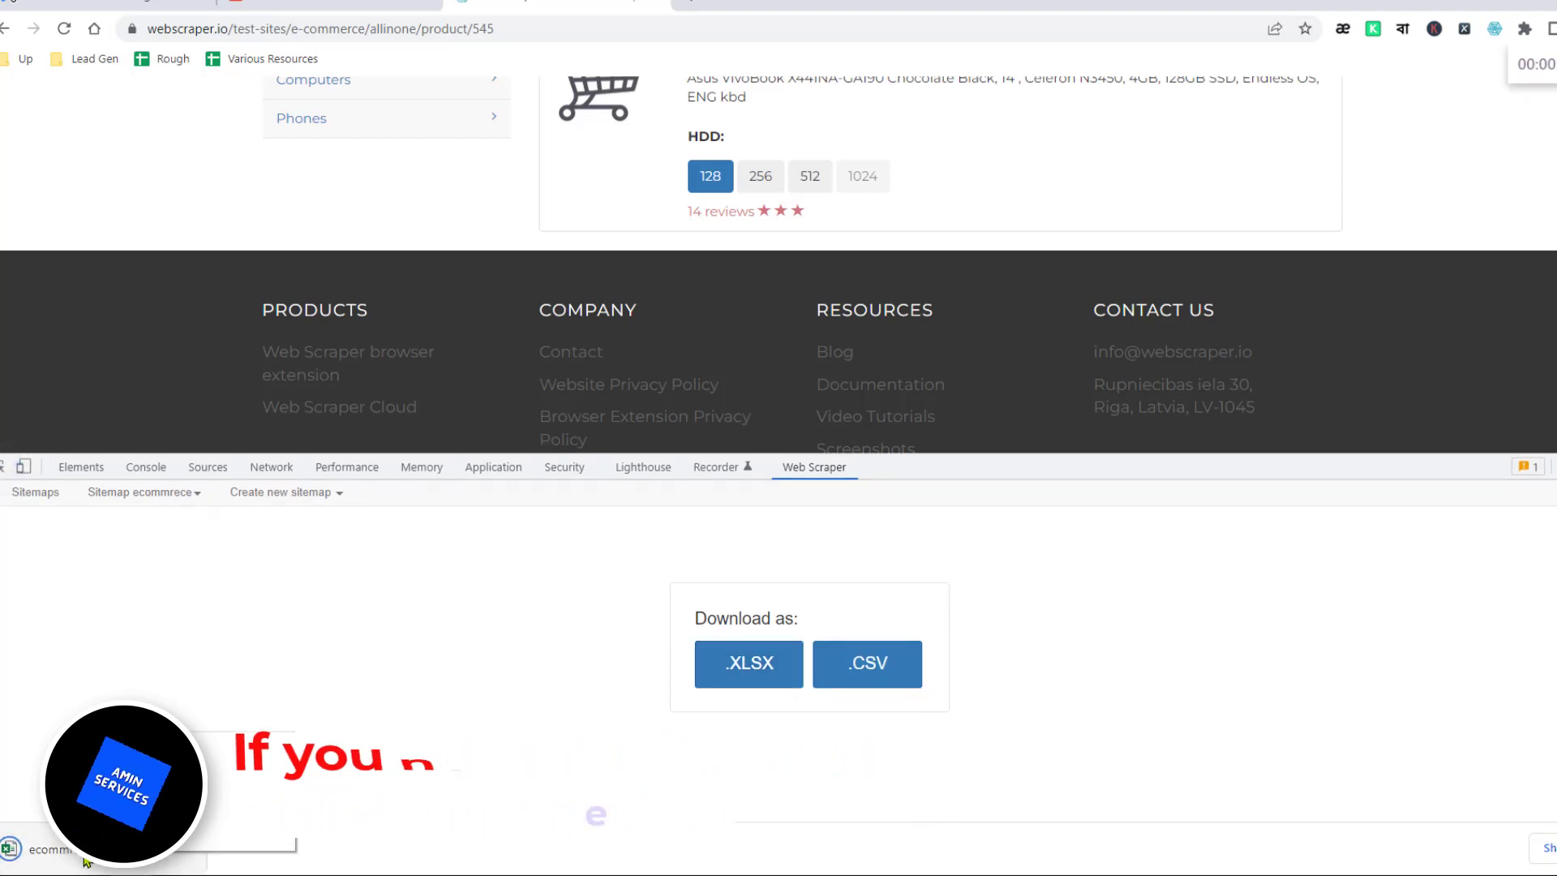
left_click(192, 849)
left_click(195, 747)
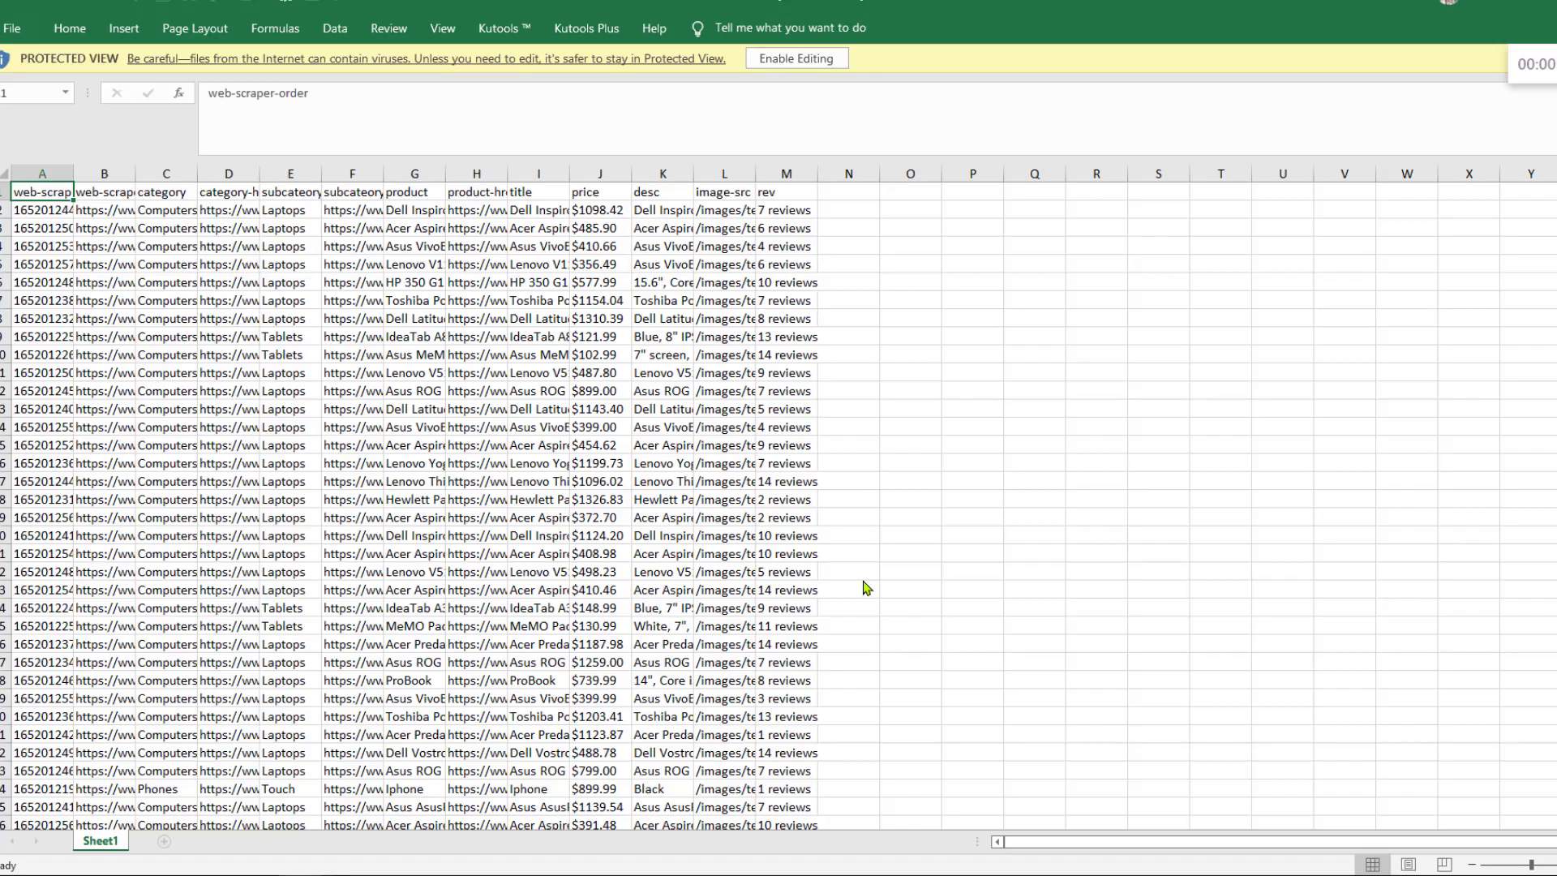
left_click(5, 173)
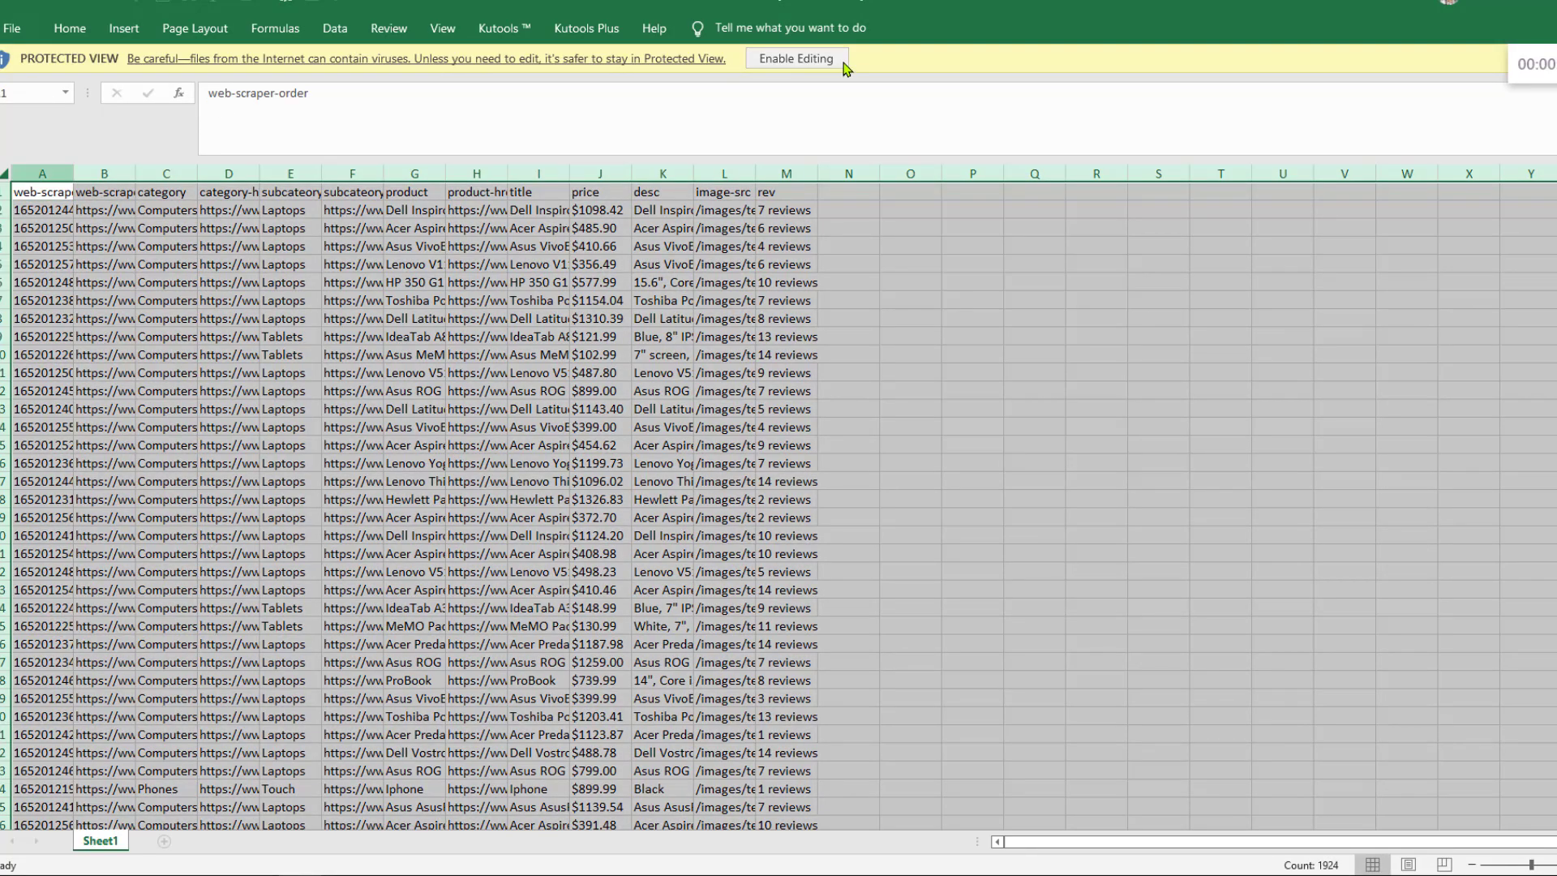
left_click(823, 60)
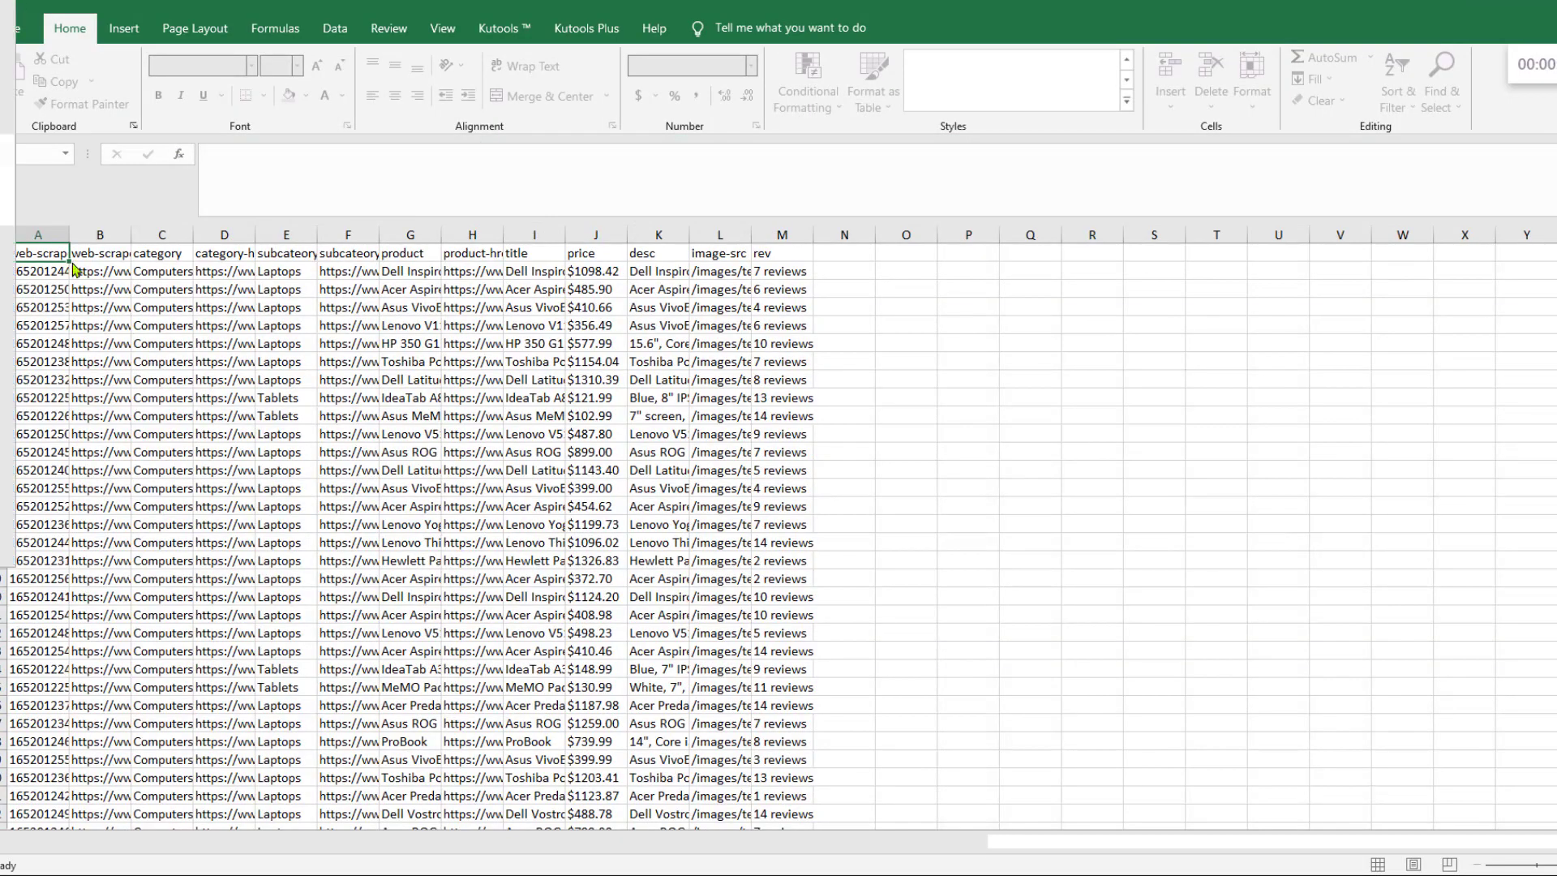
Add borders to all cells of Sheet1 and widen all its columns equally
left_click(7, 236)
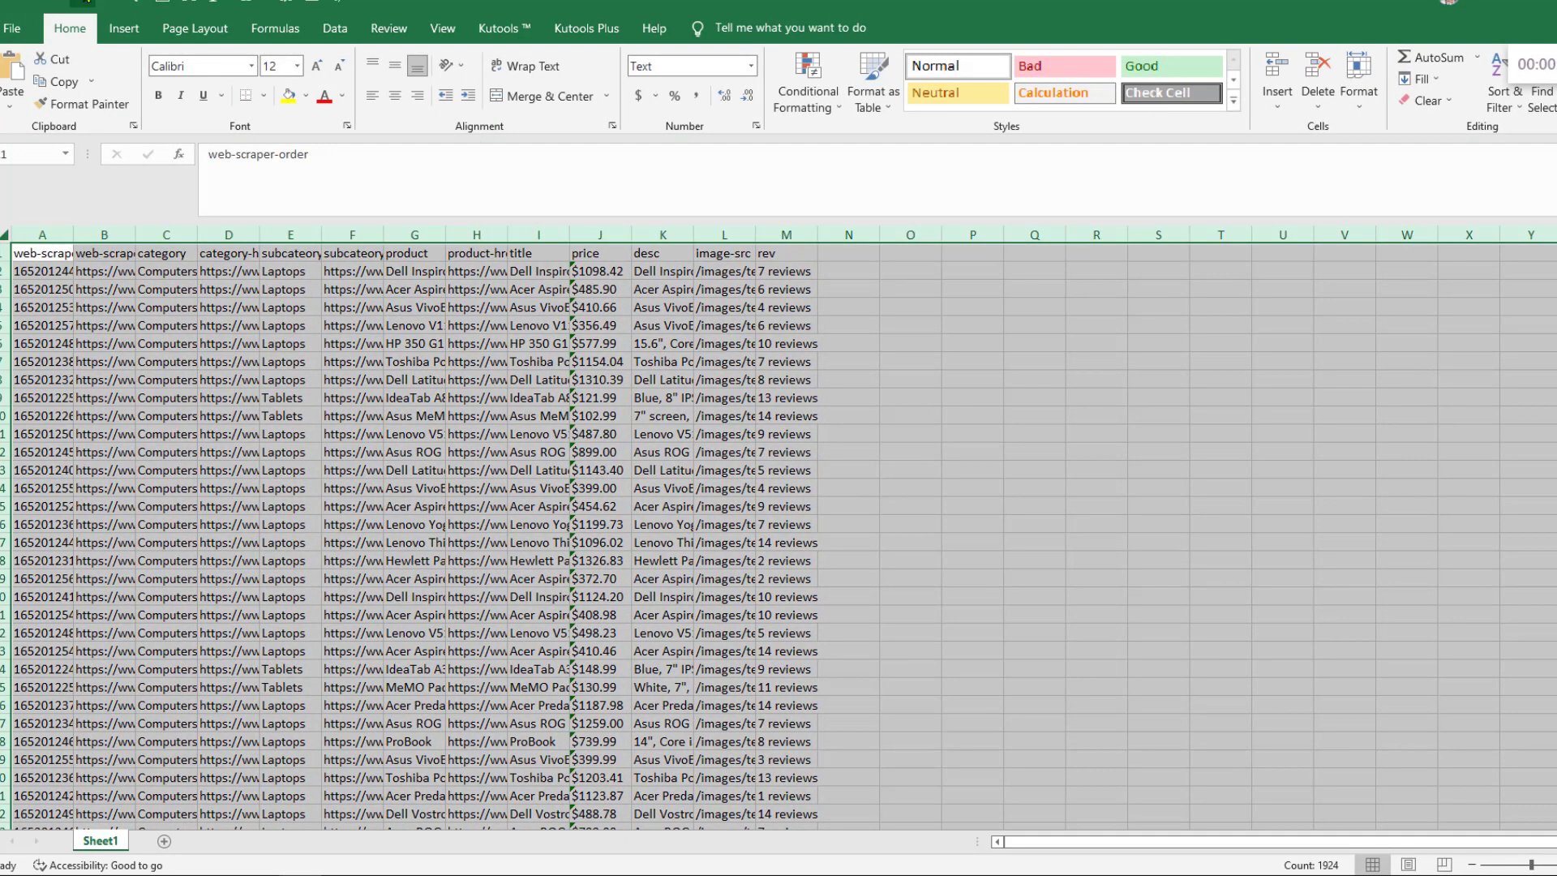
left_click_drag(74, 240, 137, 240)
left_click(526, 290)
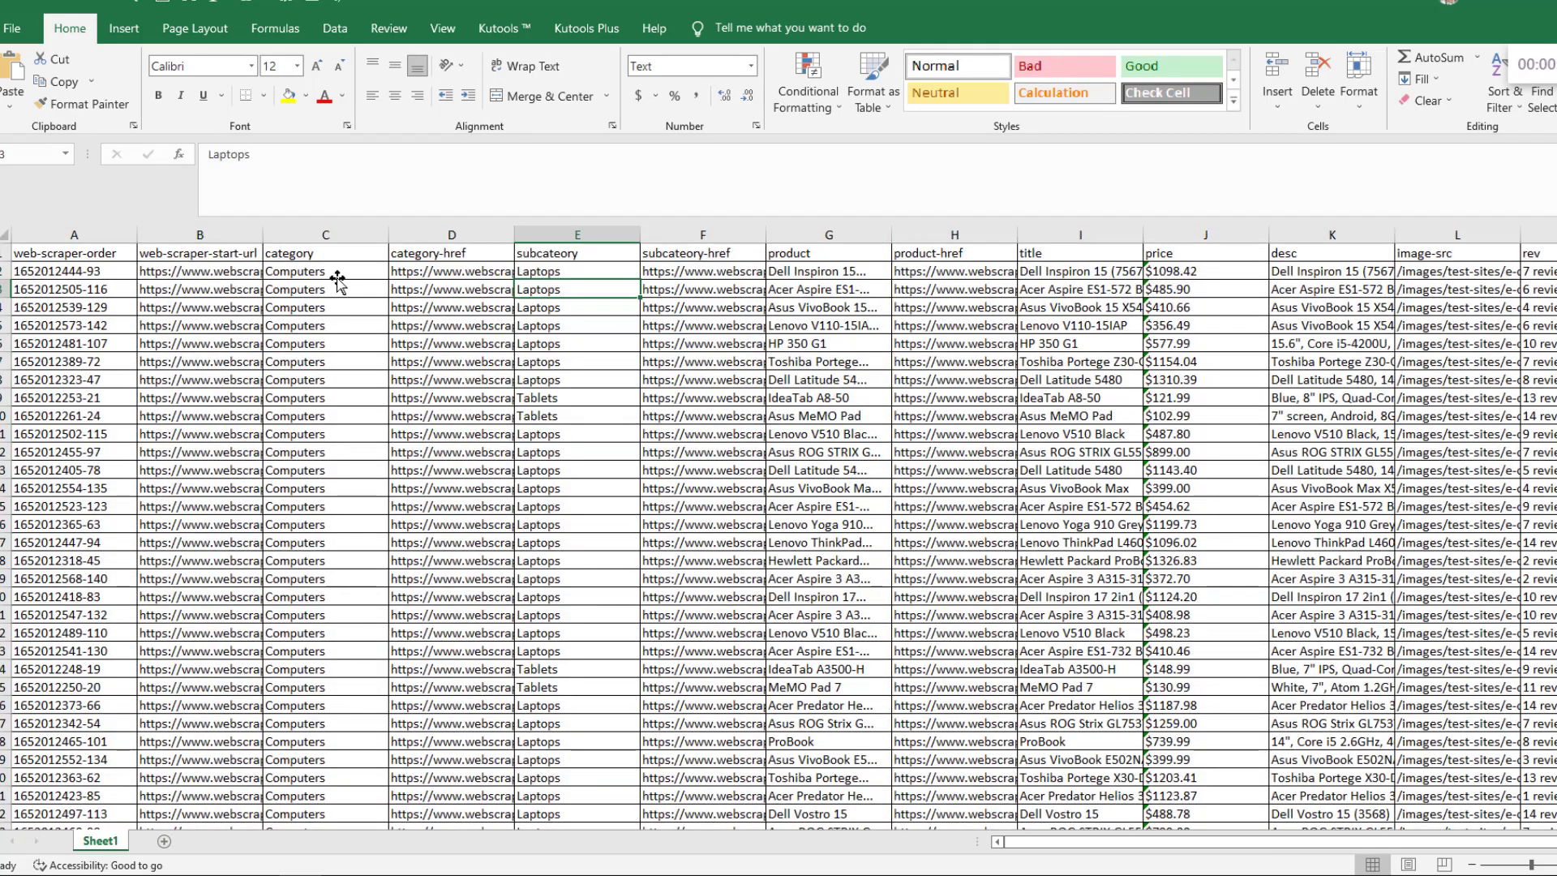
Examine the exported columns from web-scraper-order through product-href, checking the headers and the first product's values
left_click(96, 253)
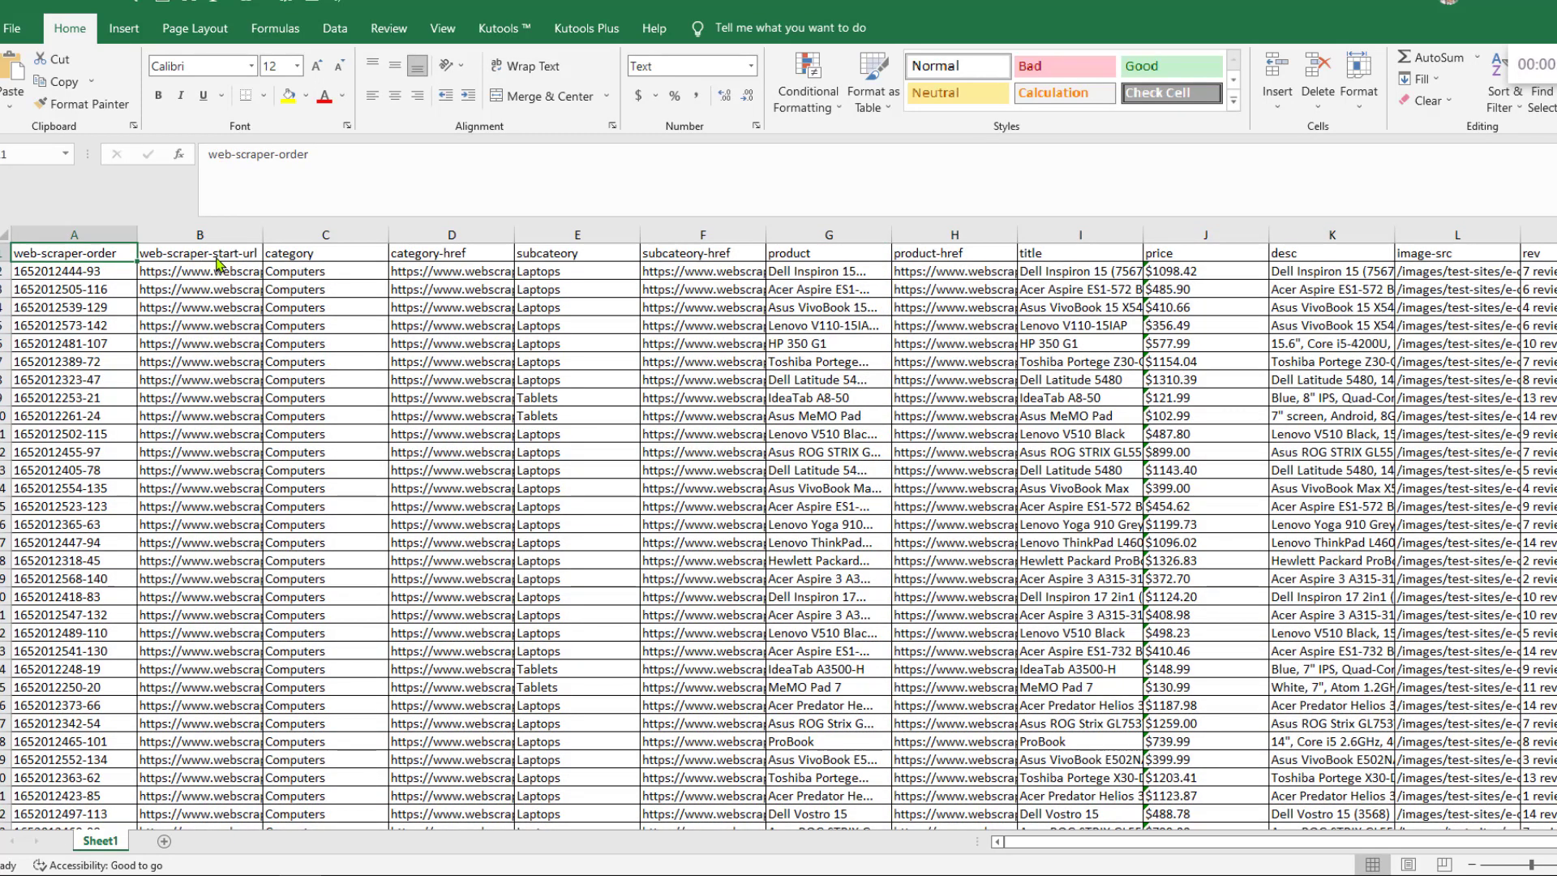
left_click(249, 260)
left_click(279, 254)
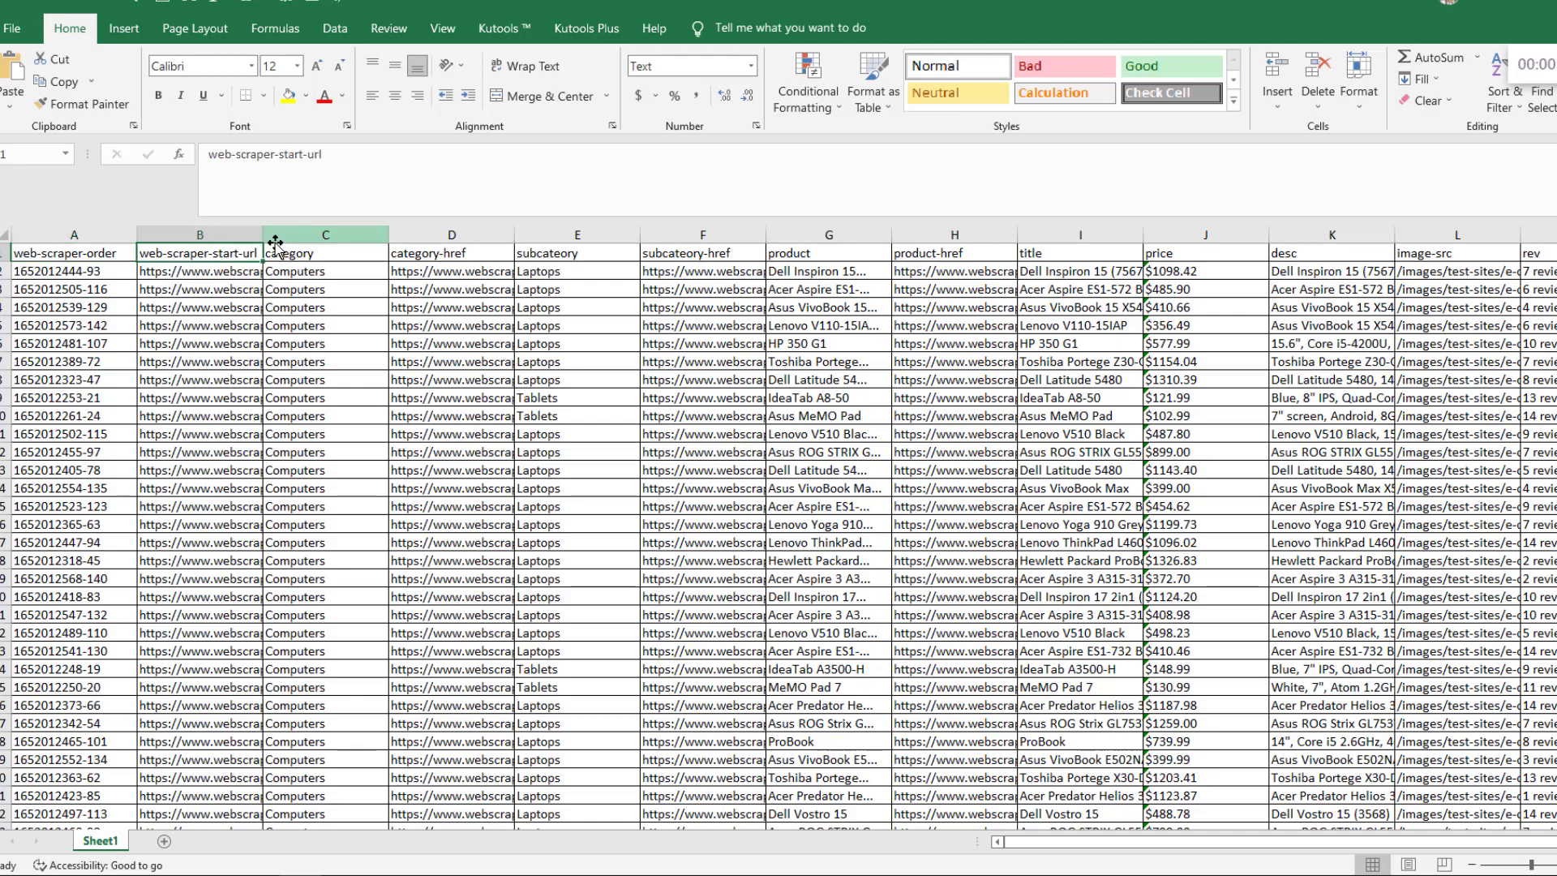
key("ctrl+shift+Down")
left_click(314, 270)
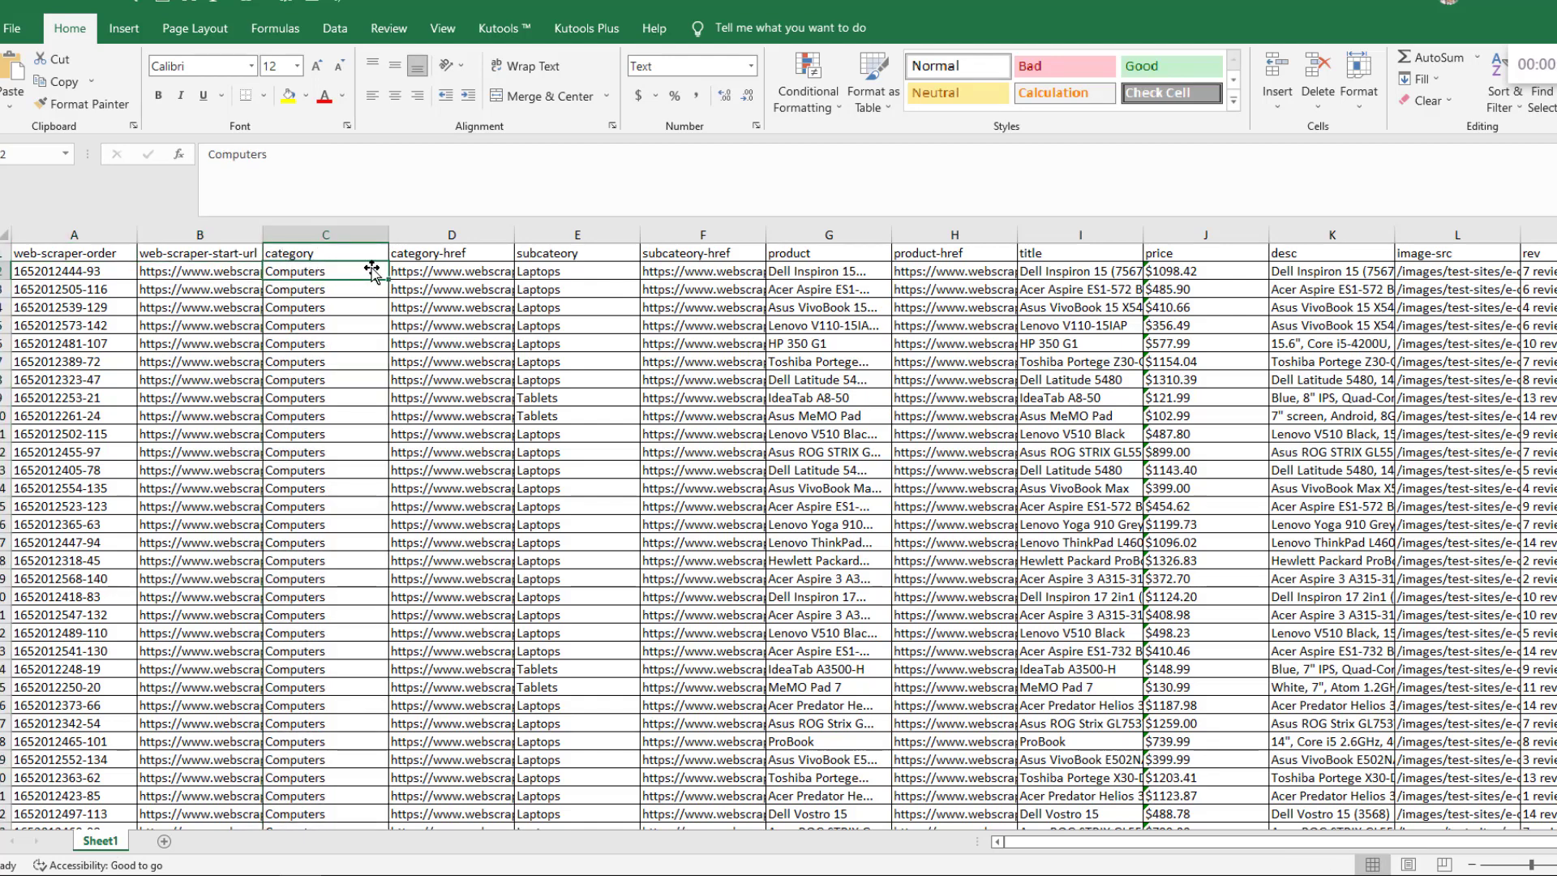
left_click(472, 274)
left_click(612, 274)
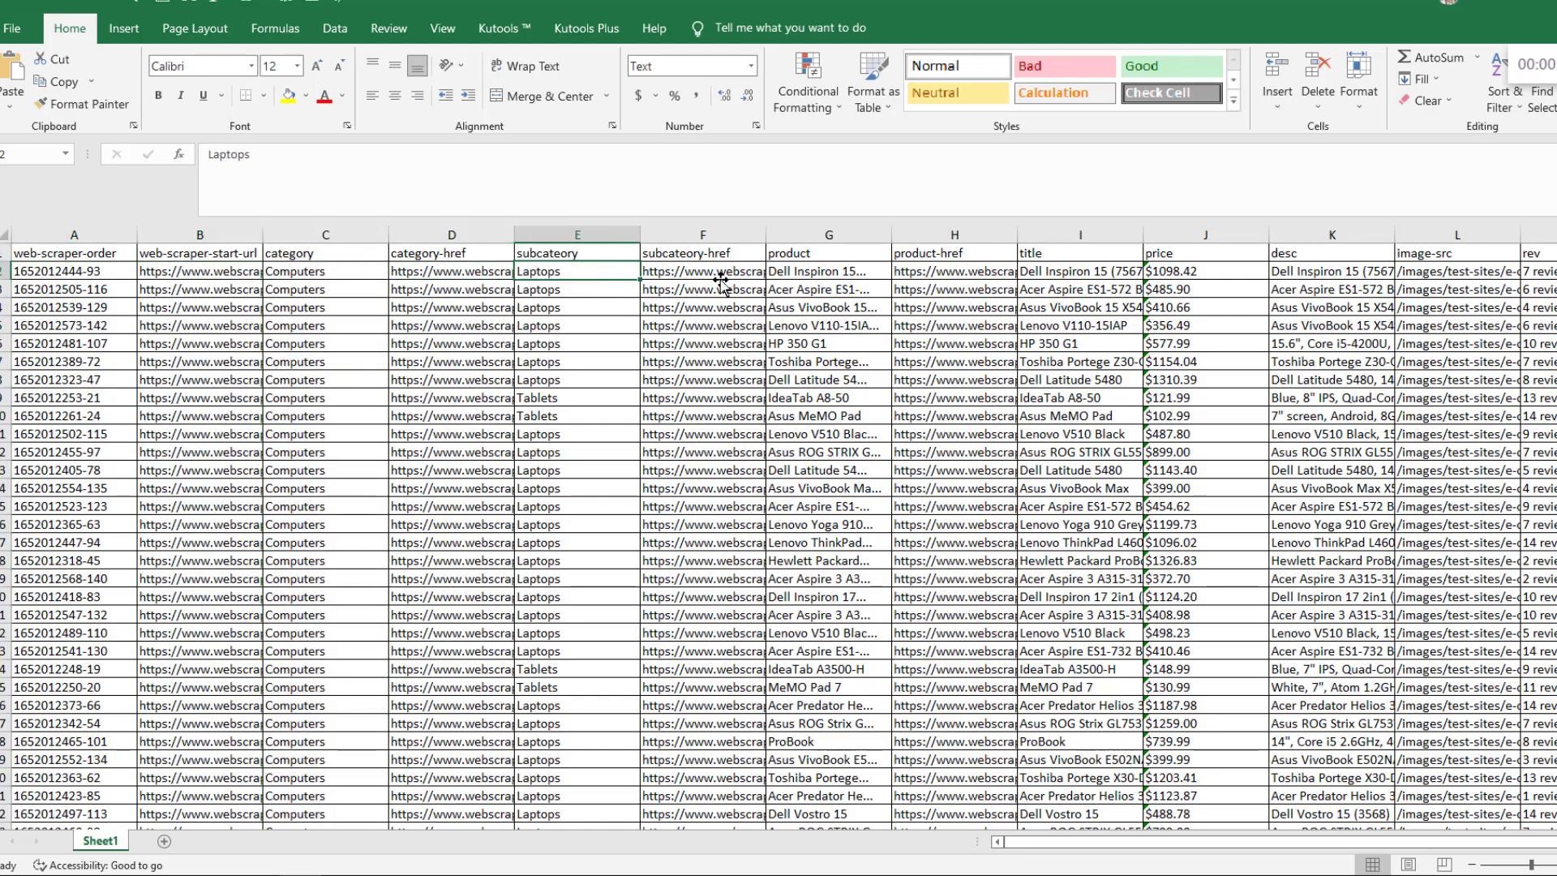
left_click(720, 278)
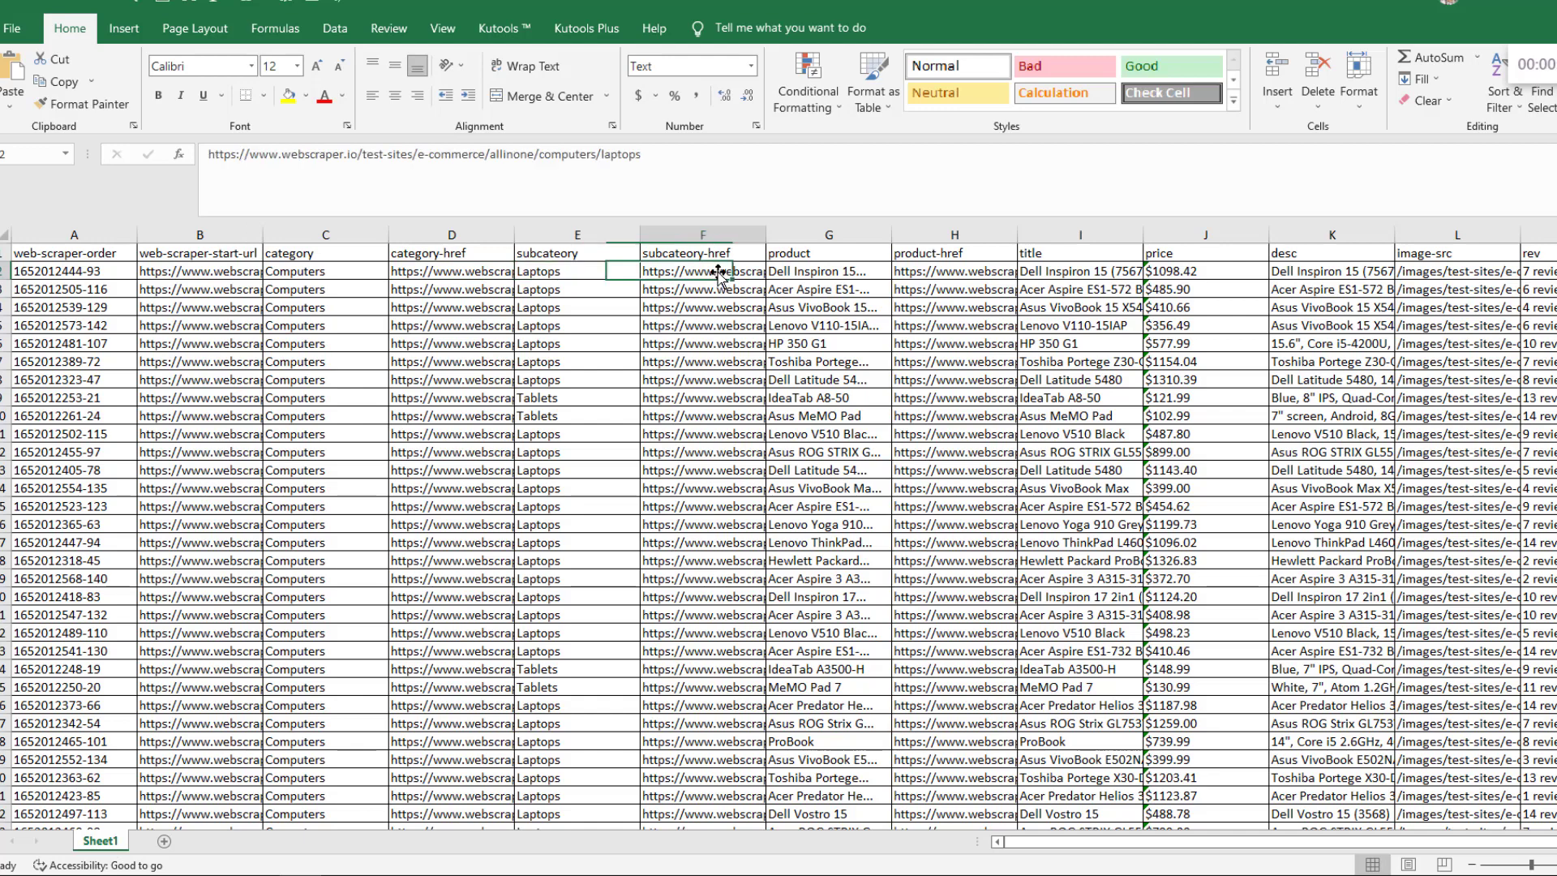
left_click(831, 276)
left_click(944, 272)
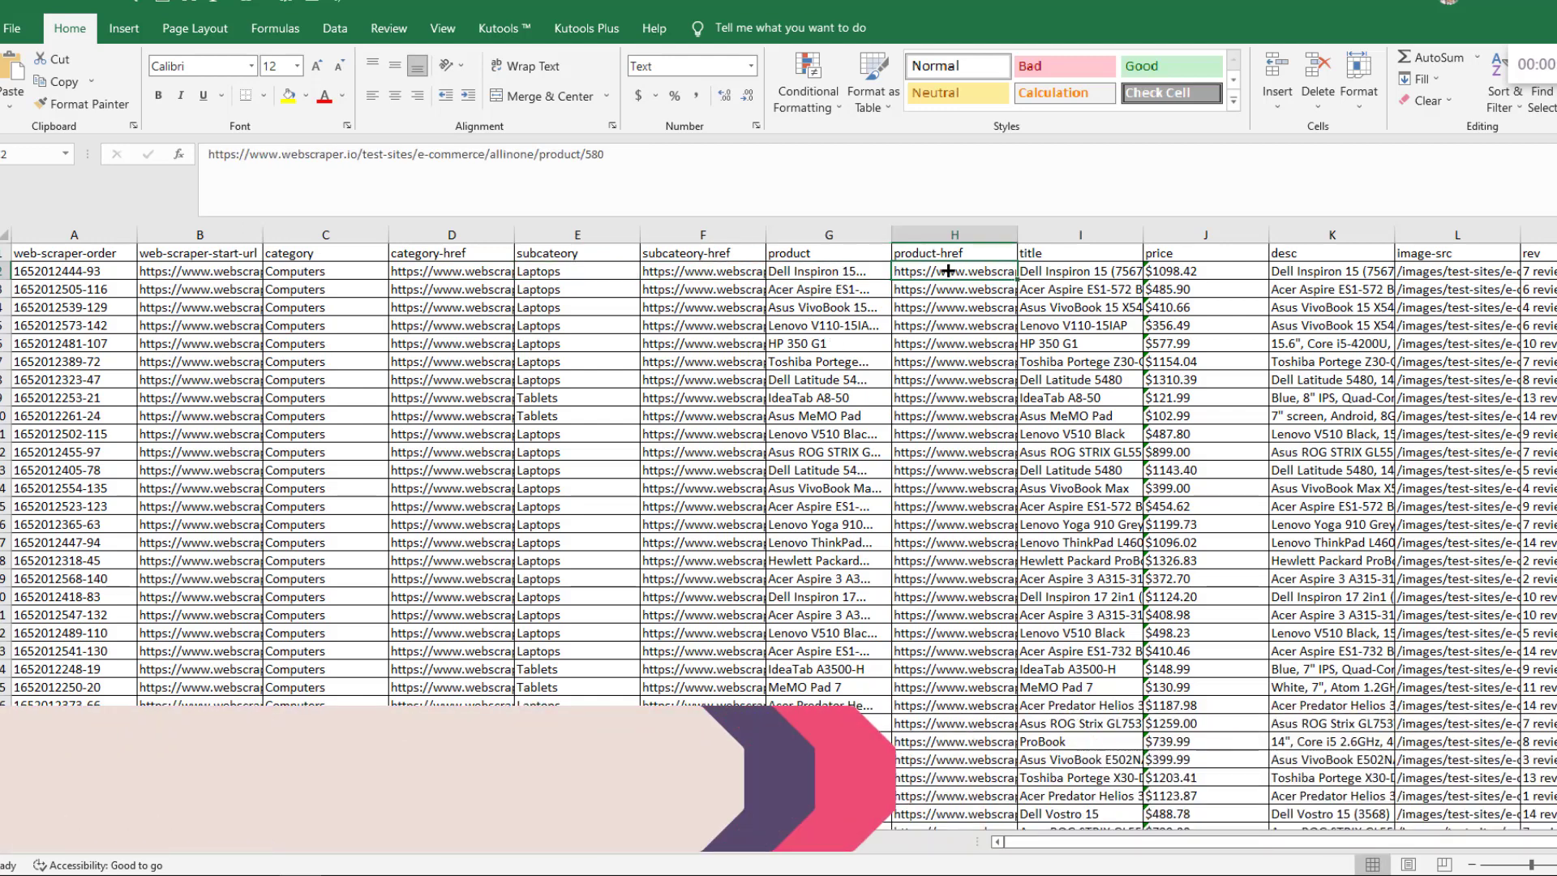
Widen the title column so the full product titles fit
left_click(1106, 271)
left_click_drag(1144, 234, 1225, 235)
left_click(1270, 275)
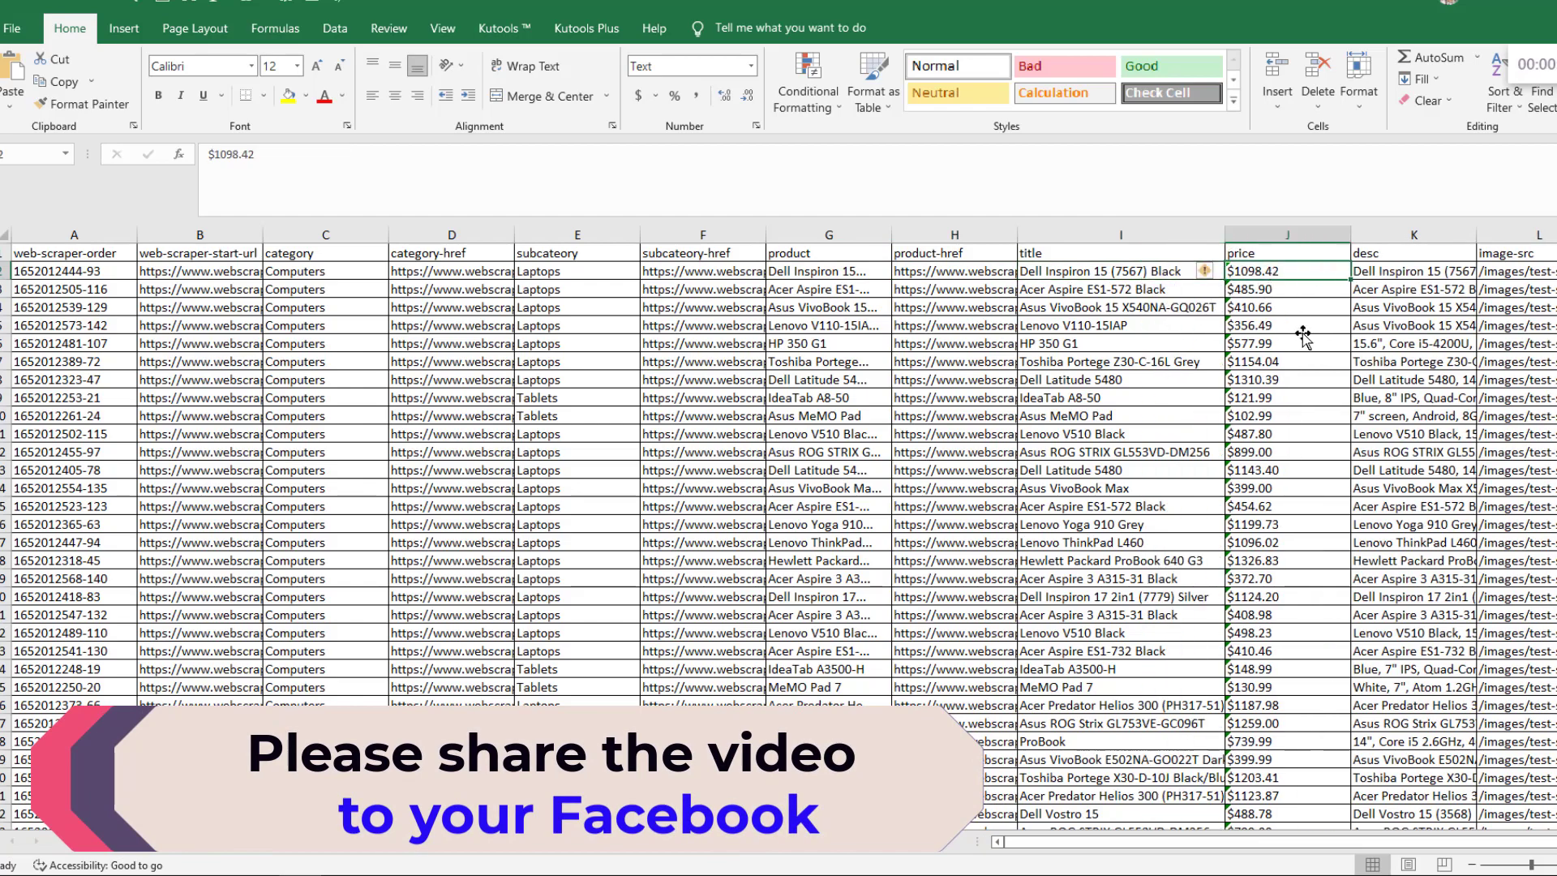
Examine the first product's price, desc, image-src and rev values, and go back across the row to web-scraper-order
key("Right")
key("Right")
key("Right")
key("Right")
key("Right")
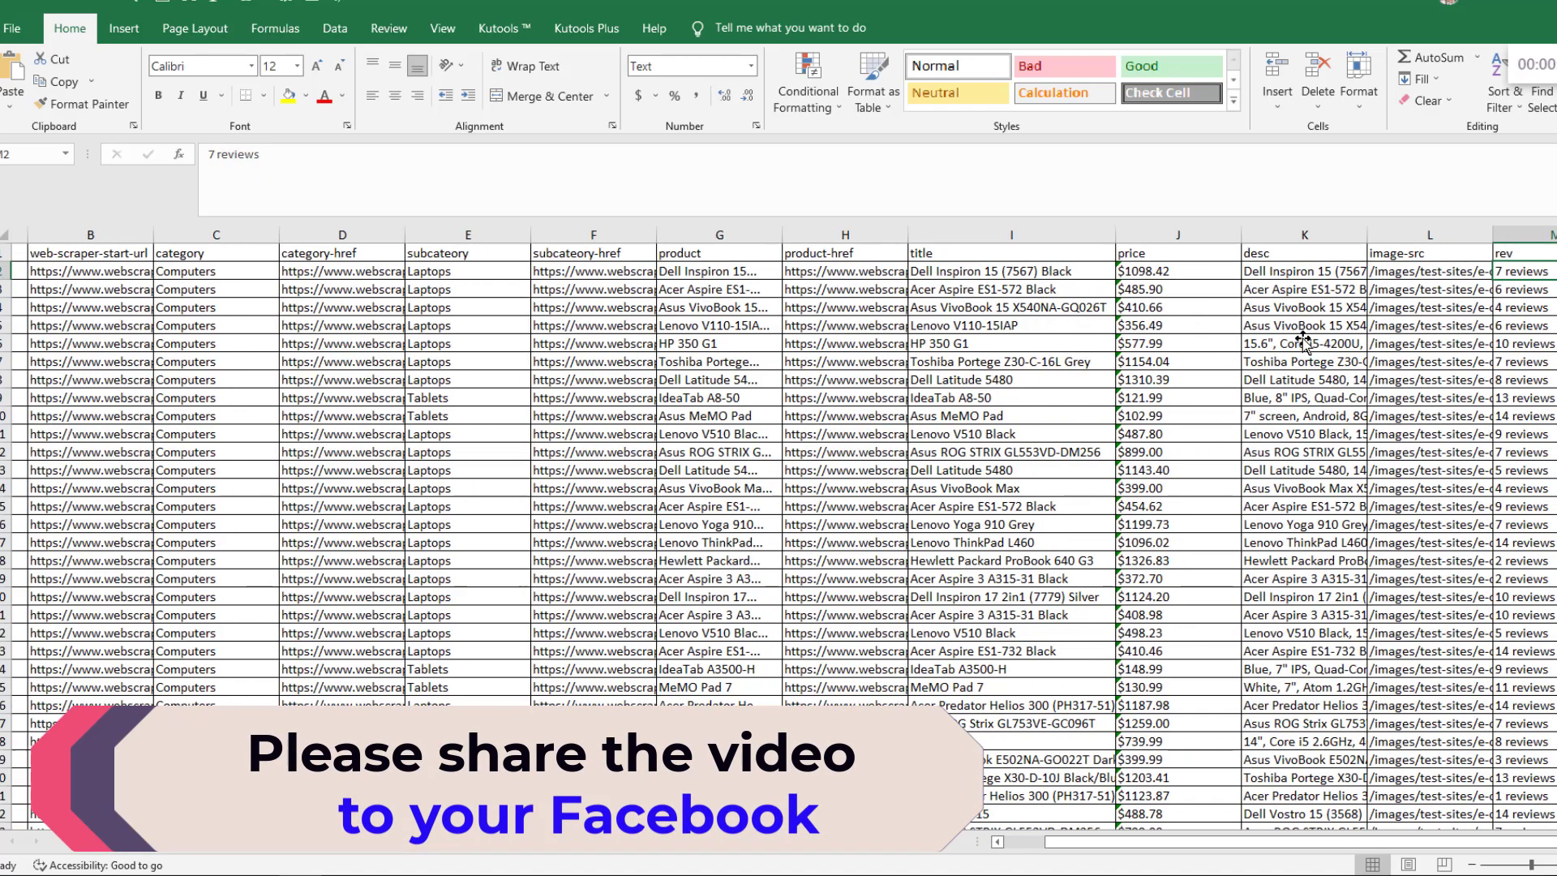
key("Left")
key("Left")
key("Left")
key("Left")
key("Left")
key("Left")
key("Left")
key("Left")
key("Left")
key("Left")
key("Left")
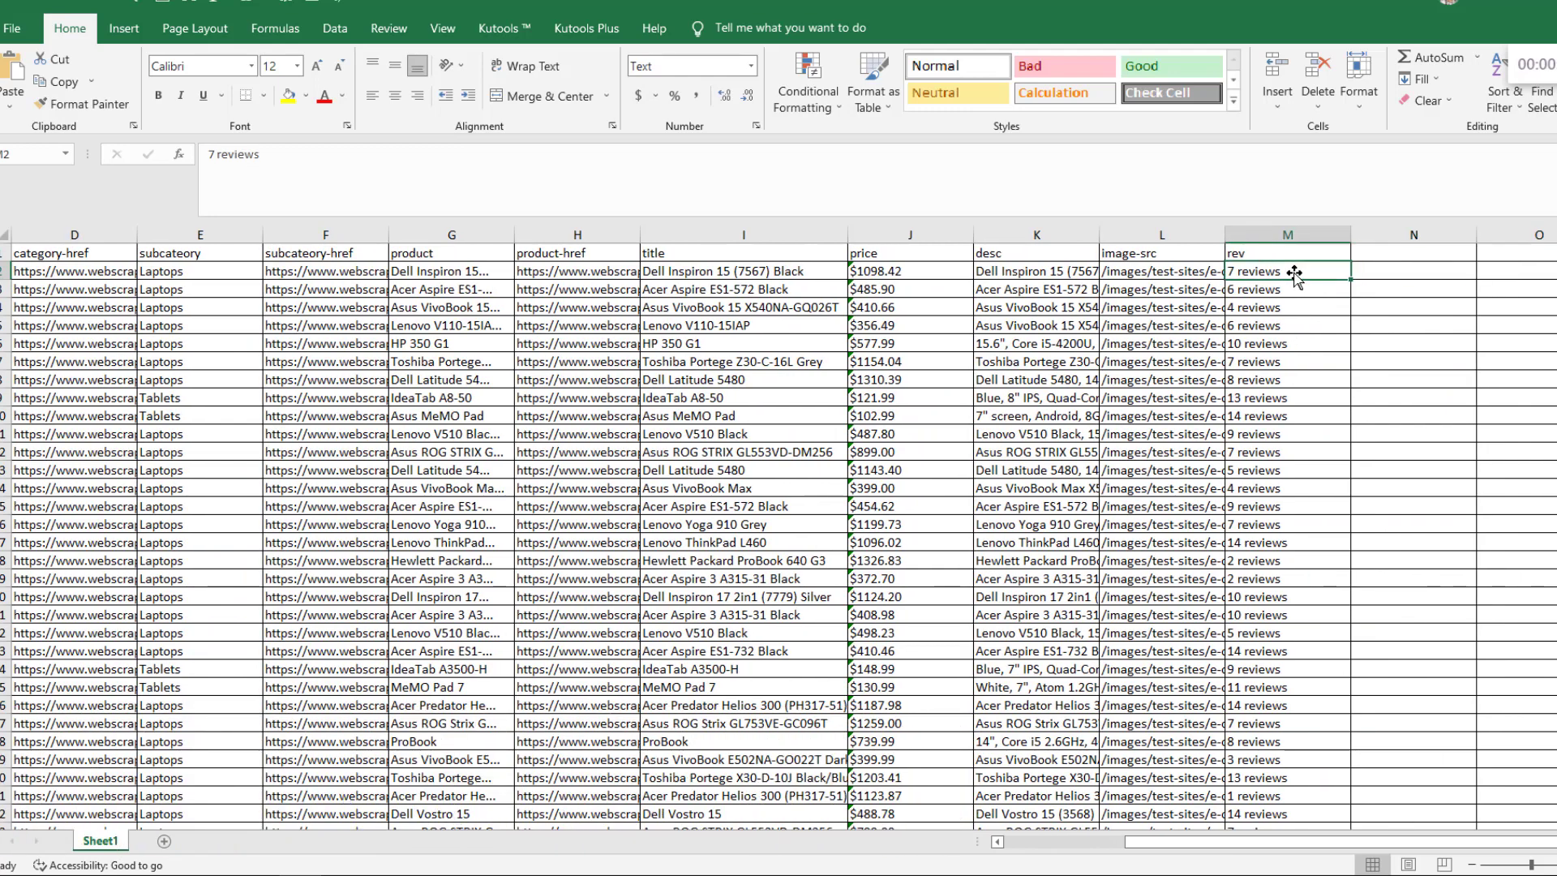
key("Left")
key("Left")
key("Left")
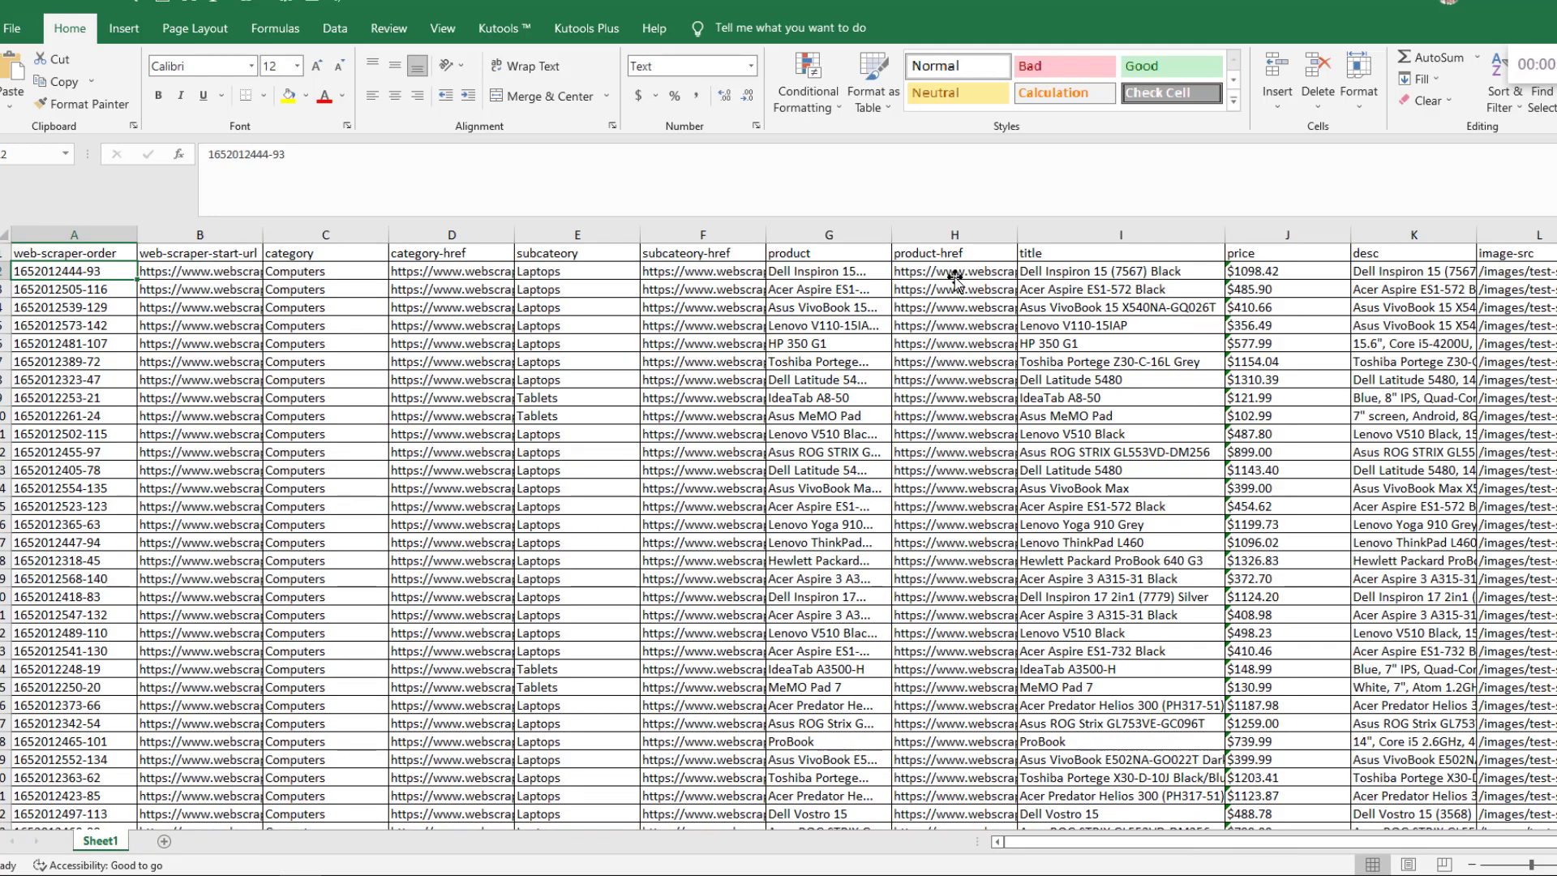
Check the first product's product-href and the title column, and switch back to the Web Scraper download page in Chrome
left_click(985, 272)
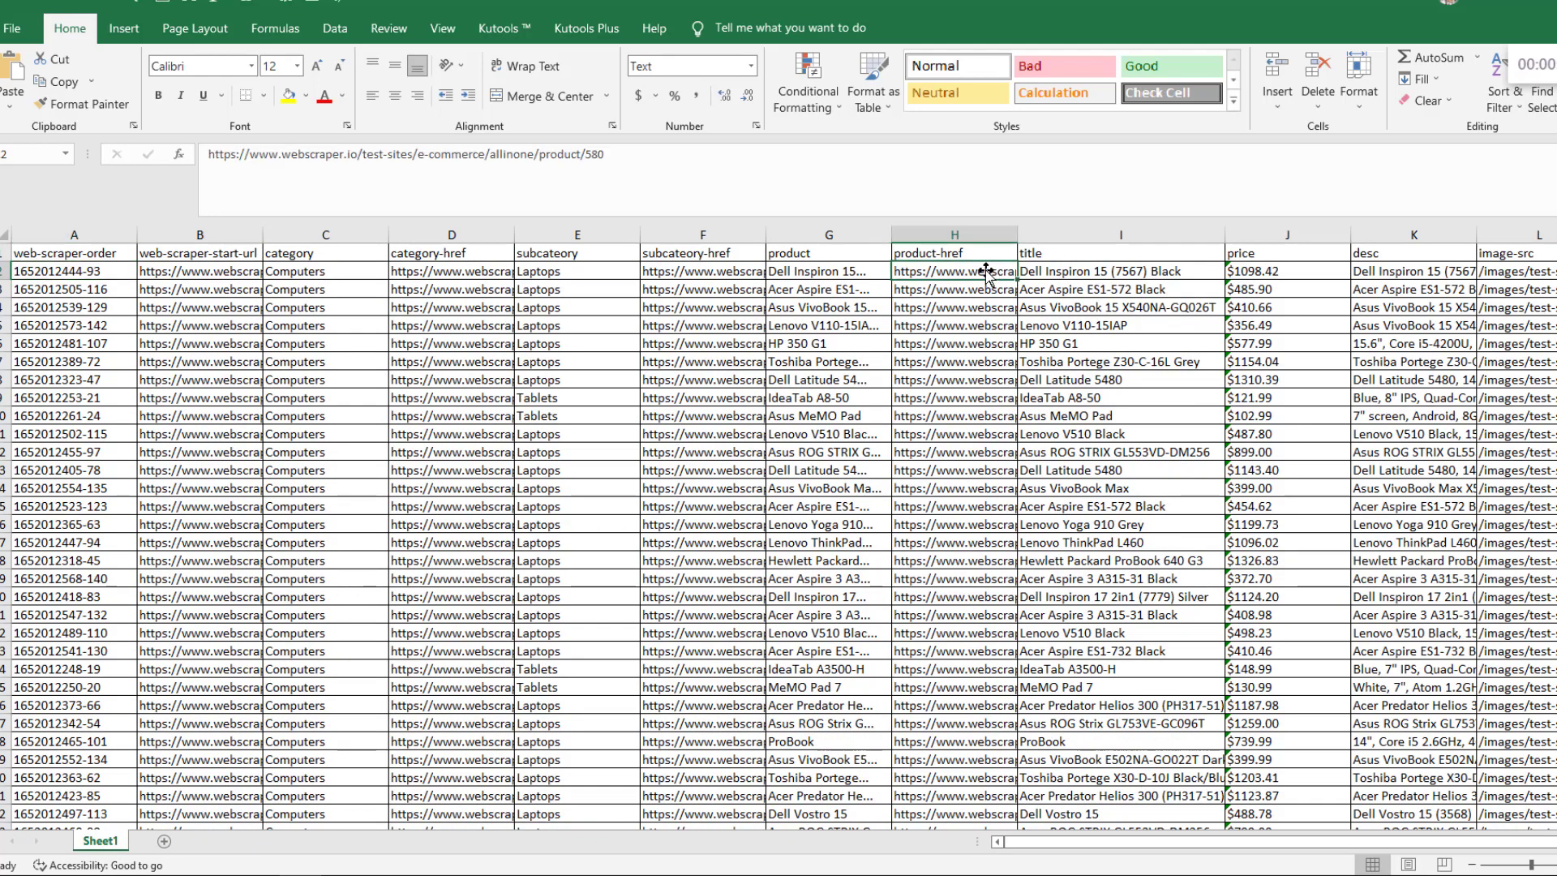
left_click(1083, 273)
left_click(1116, 237)
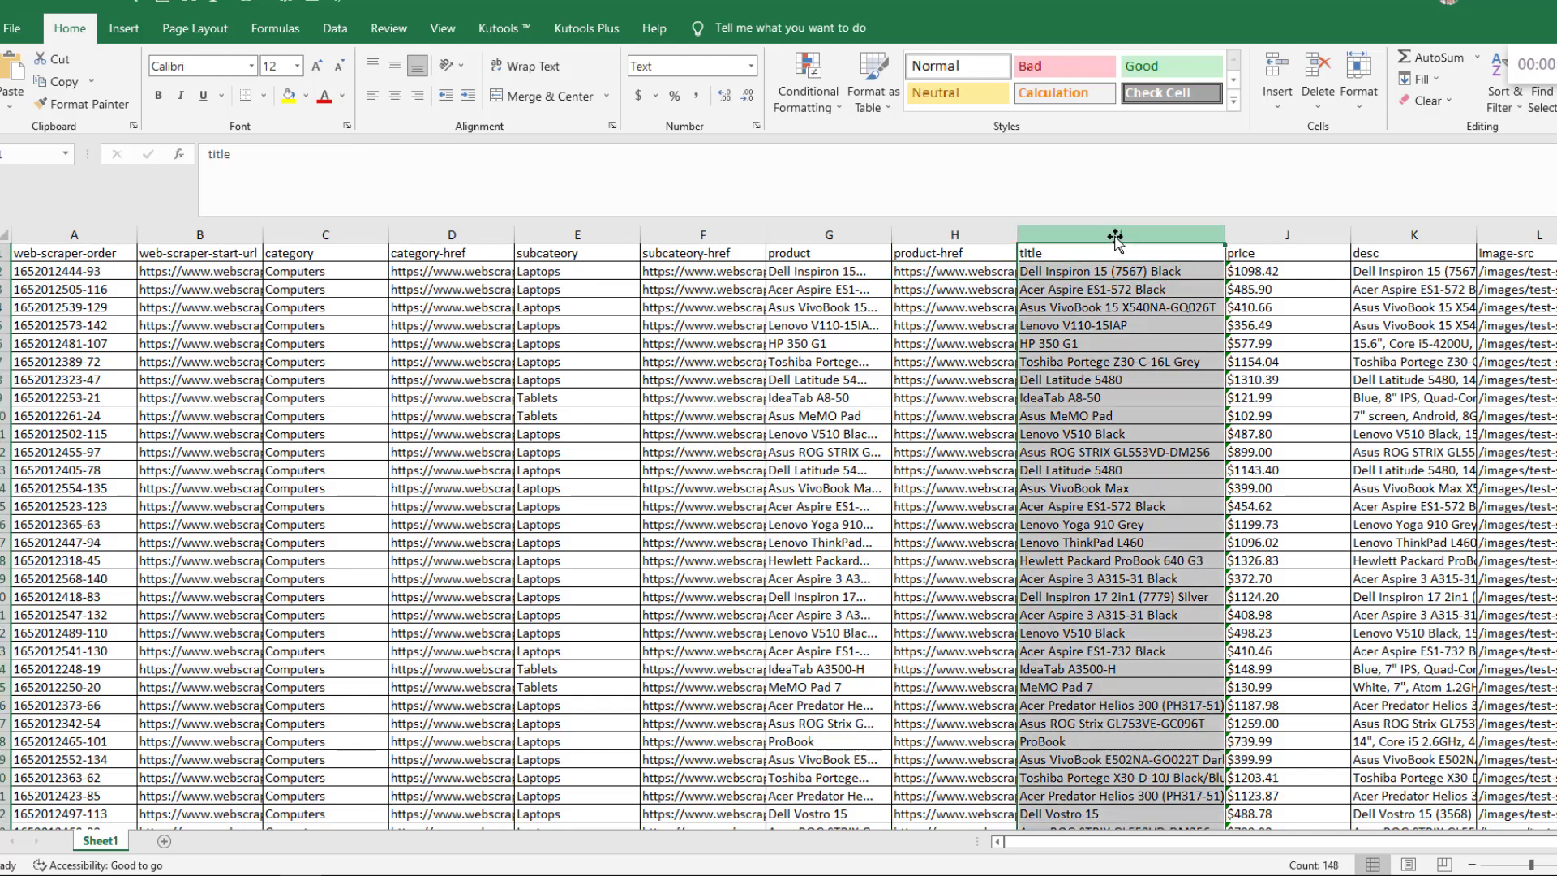
left_click(1136, 542)
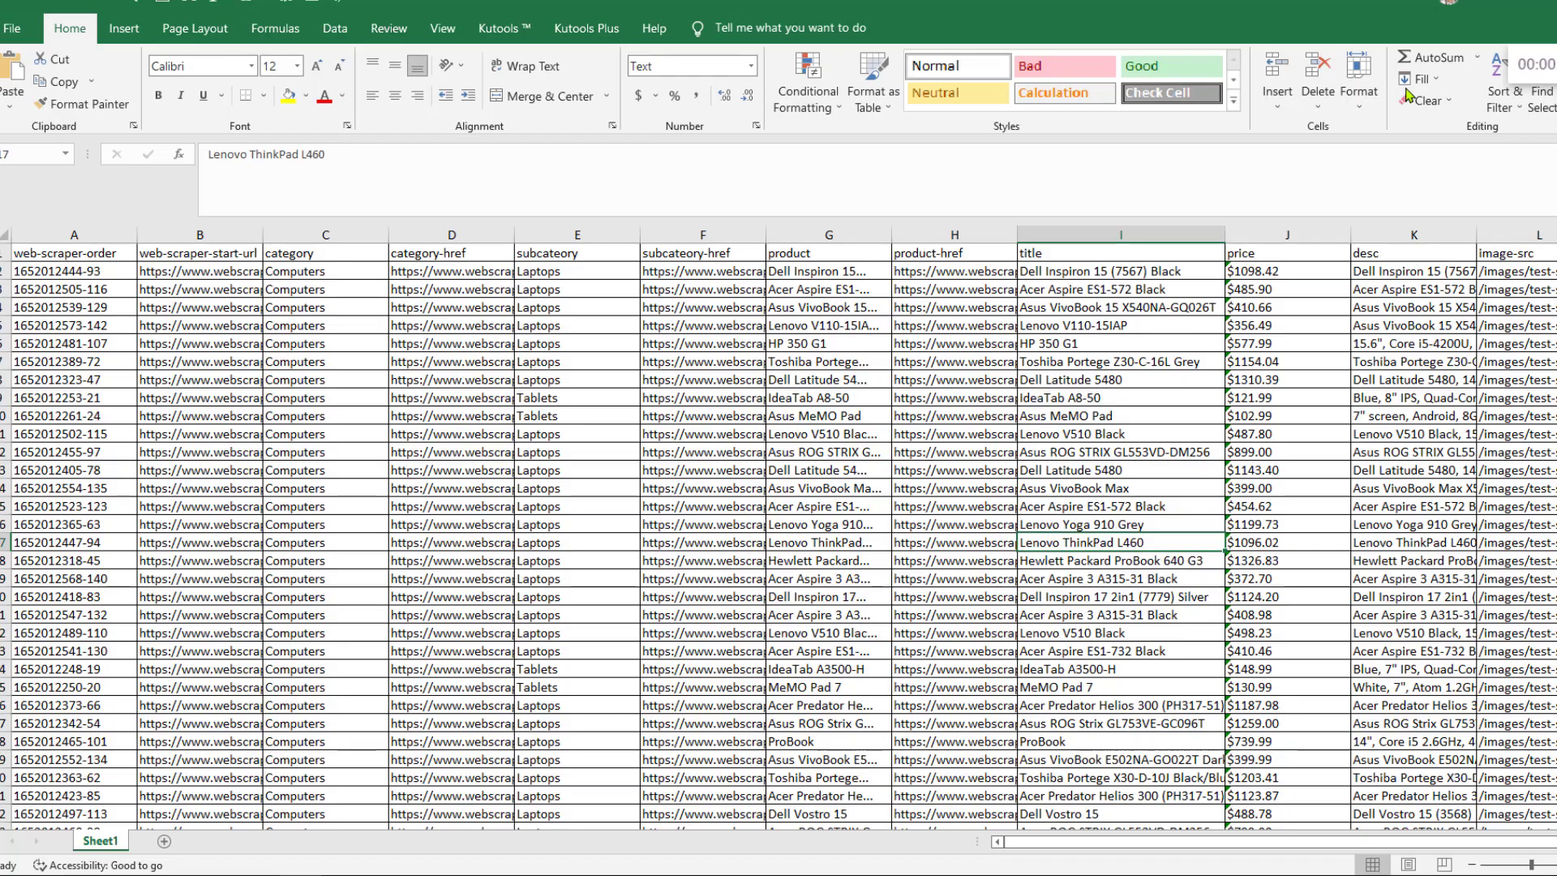
key("alt+Tab")
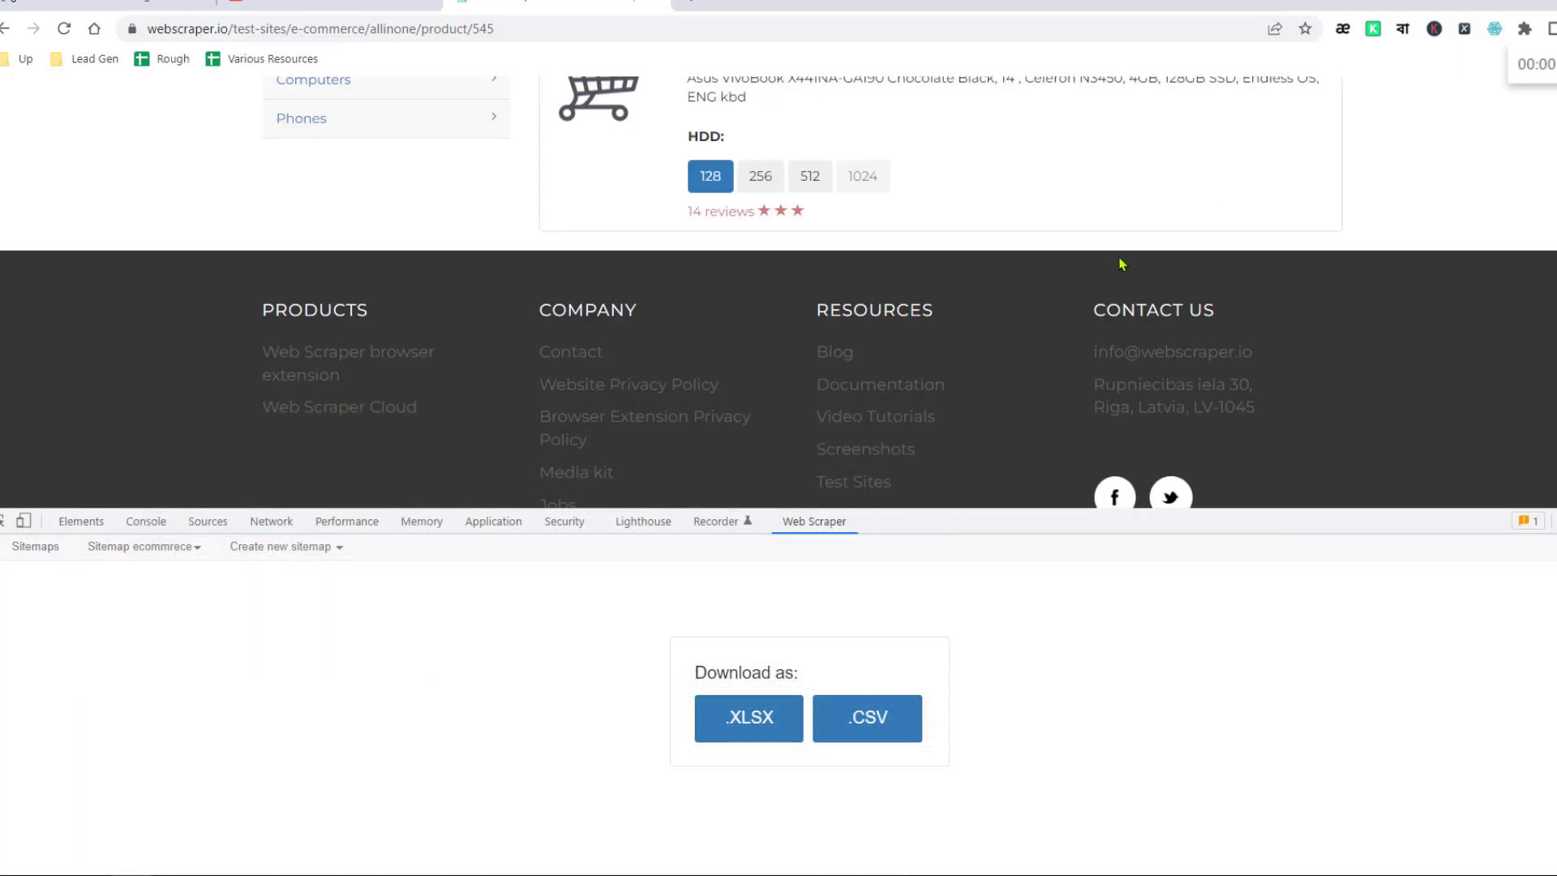